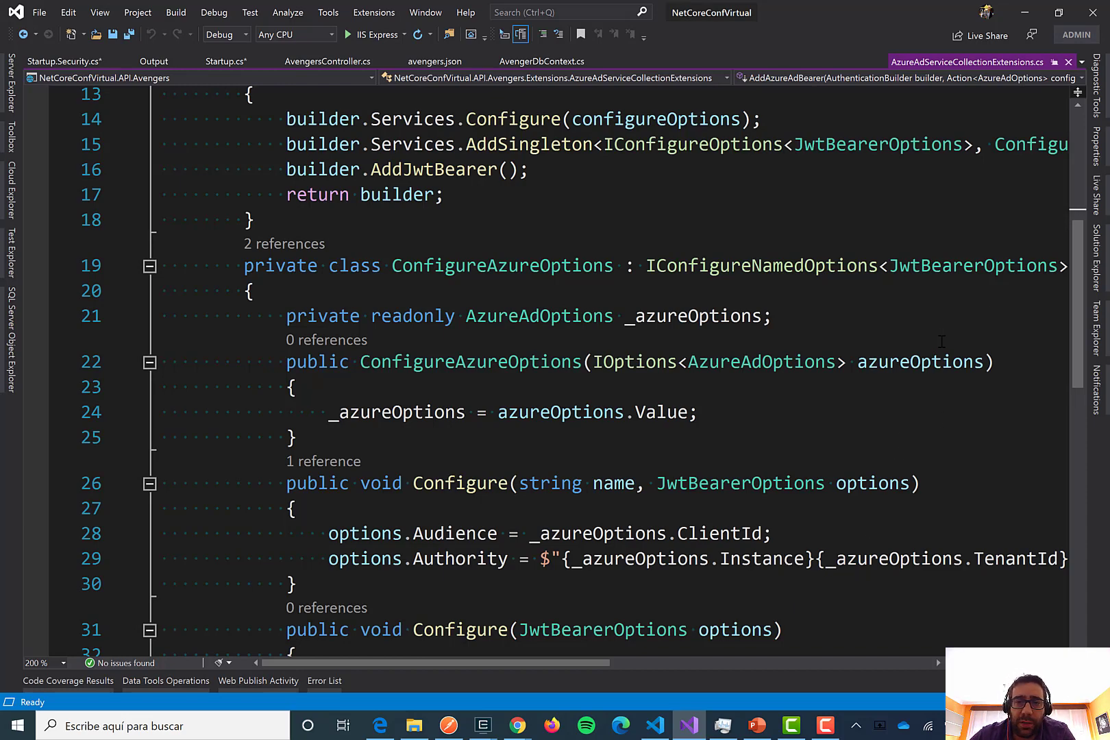
Open appsettings.json and its nested appsettings.Development.json from the NetCoreConfVirtual.API.Avengers project
mouse_move(937, 368)
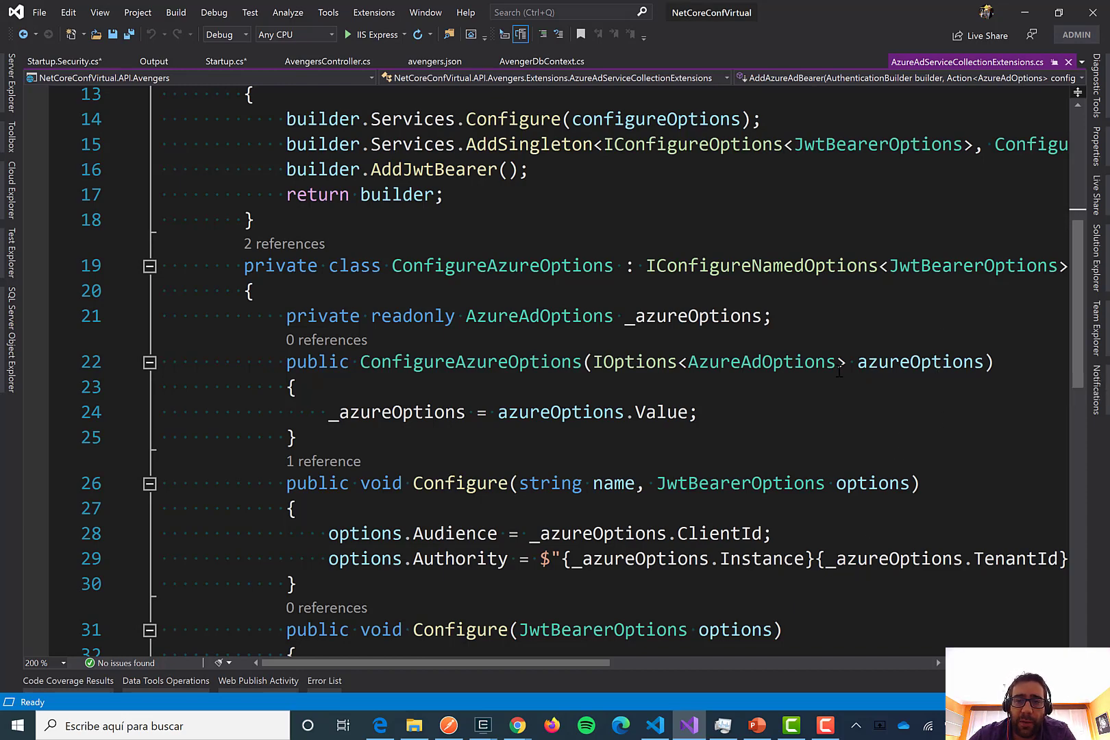
mouse_move(815, 368)
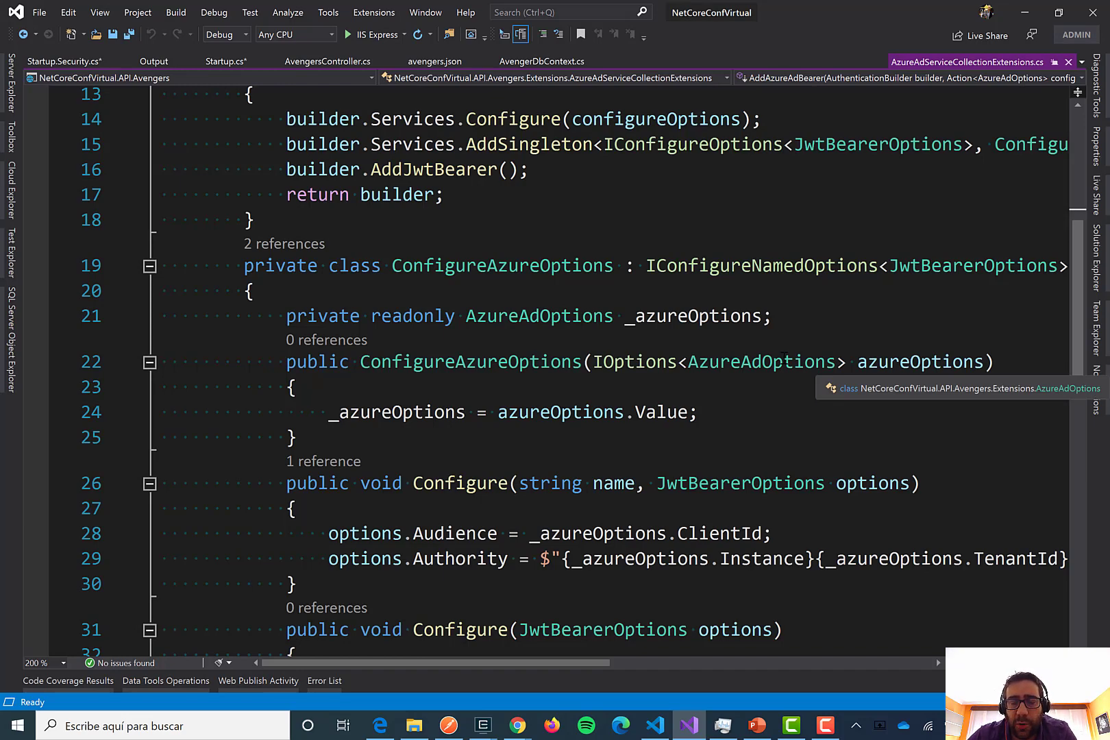
scroll(785, 356, "down", 1)
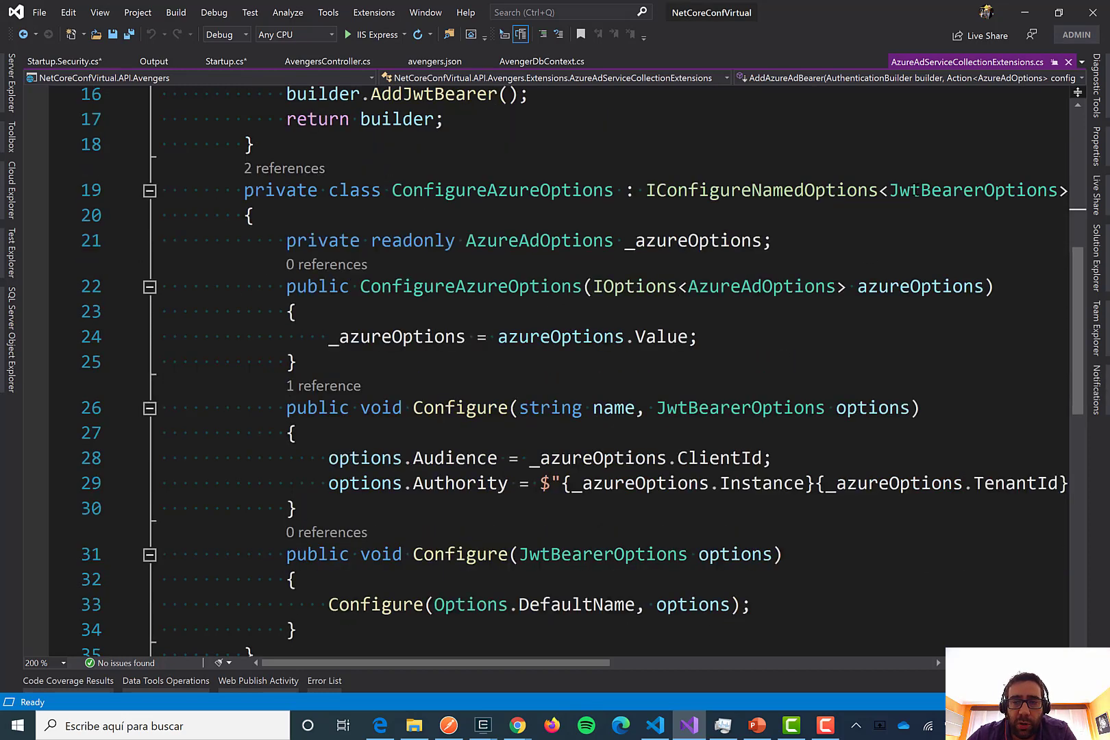
left_click(1097, 277)
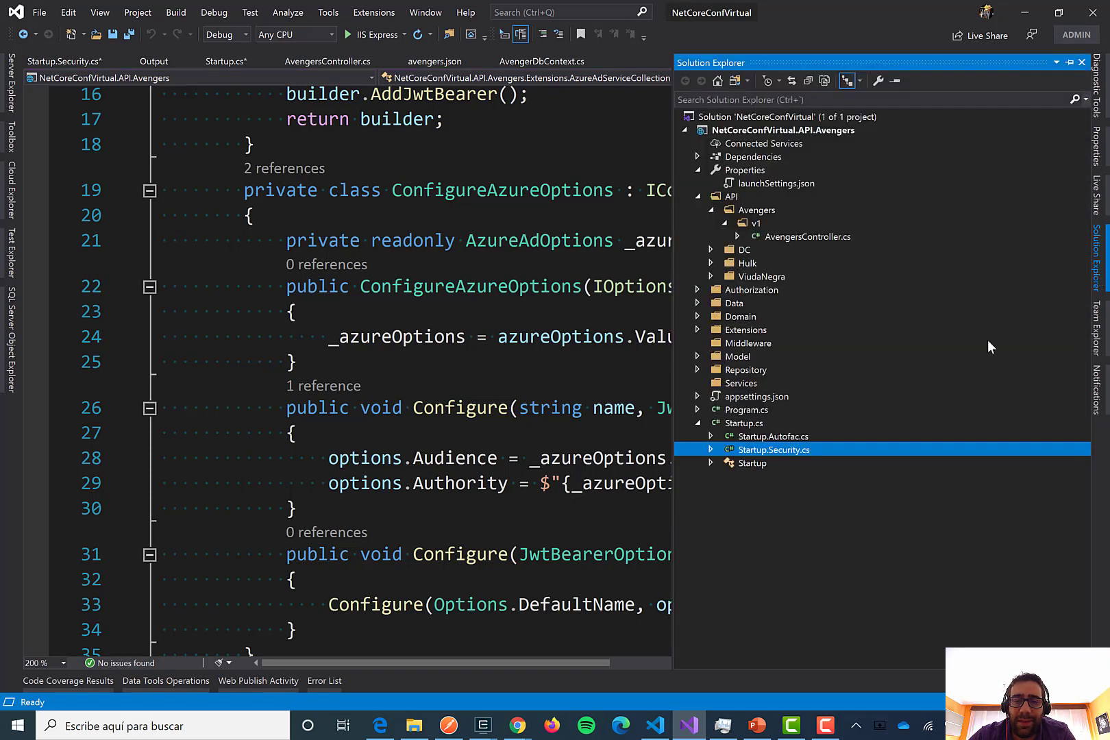
left_click(749, 397)
double_click(748, 398)
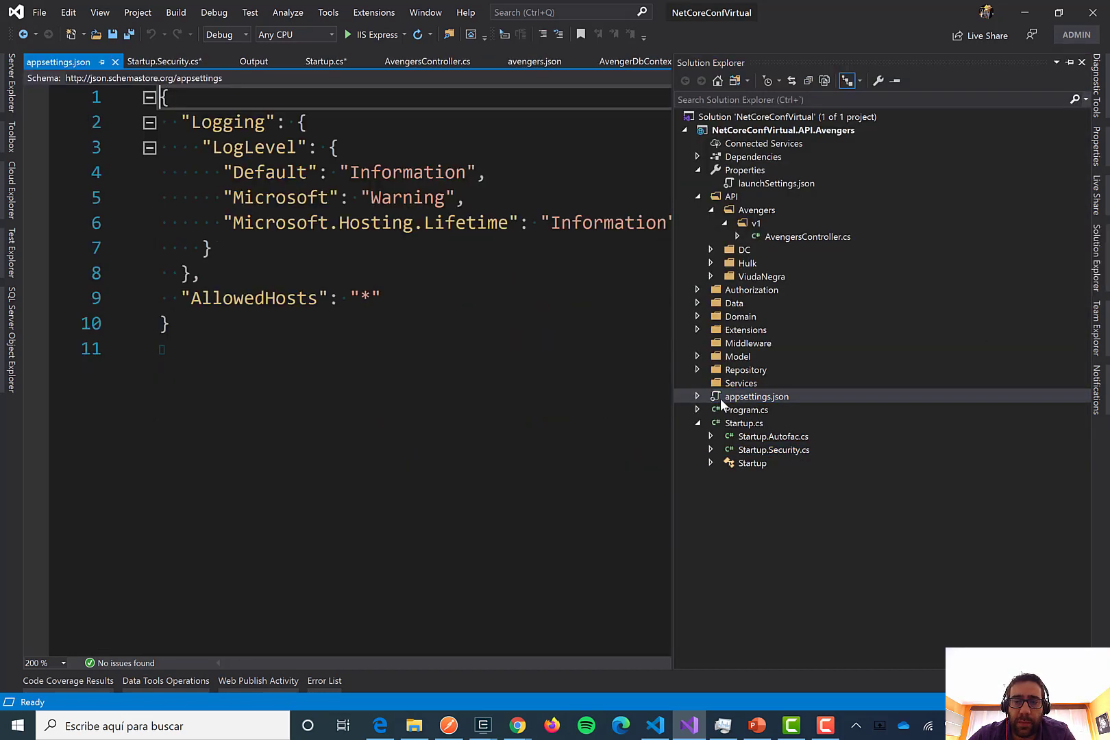
left_click(711, 398)
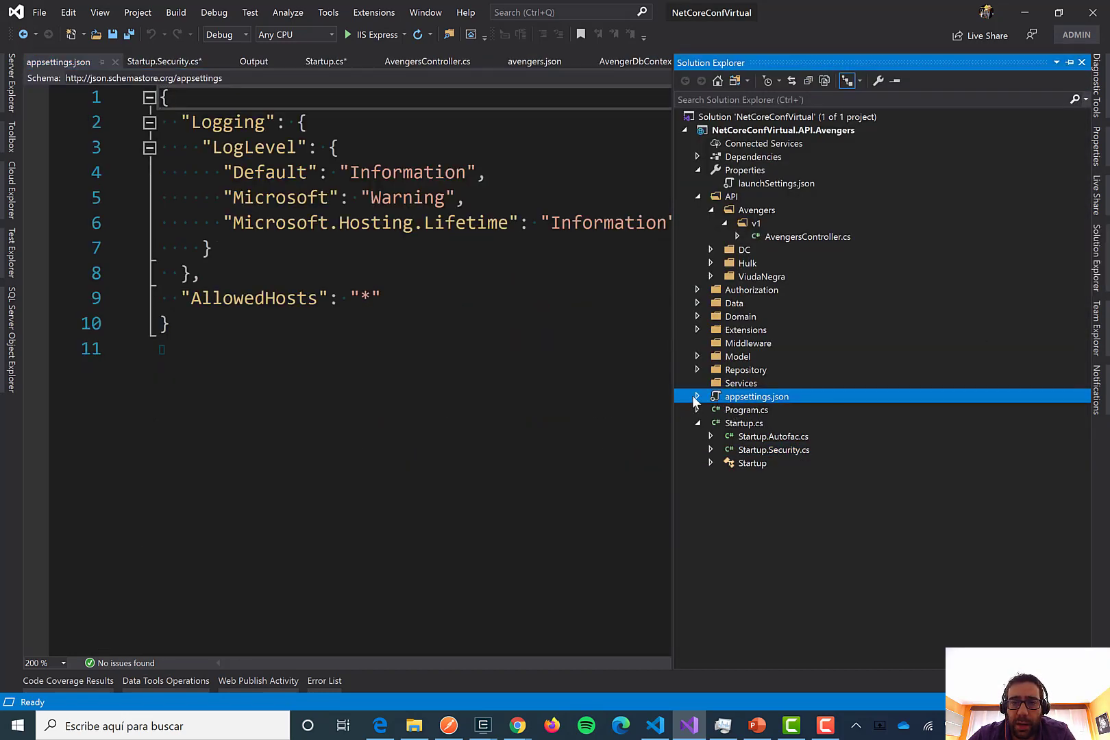
left_click(696, 396)
double_click(771, 409)
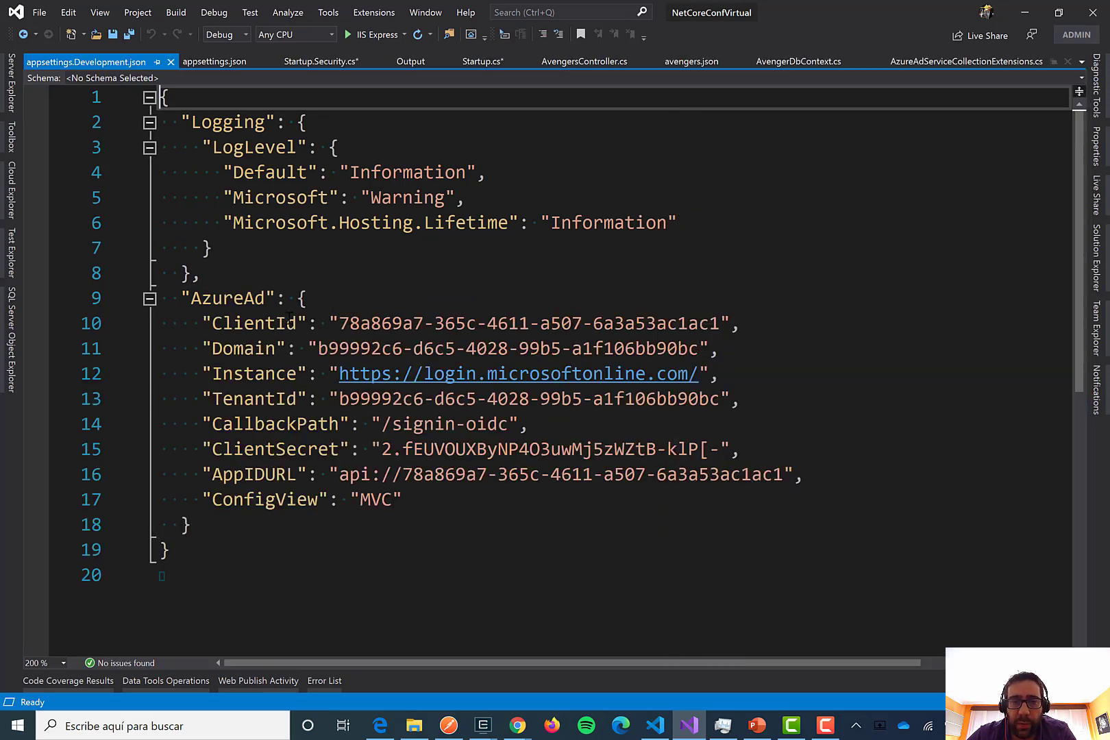
Examine the ClientId, Instance and TenantId entries in the AzureAd section of appsettings.Development.json
left_click_drag(202, 323, 762, 323)
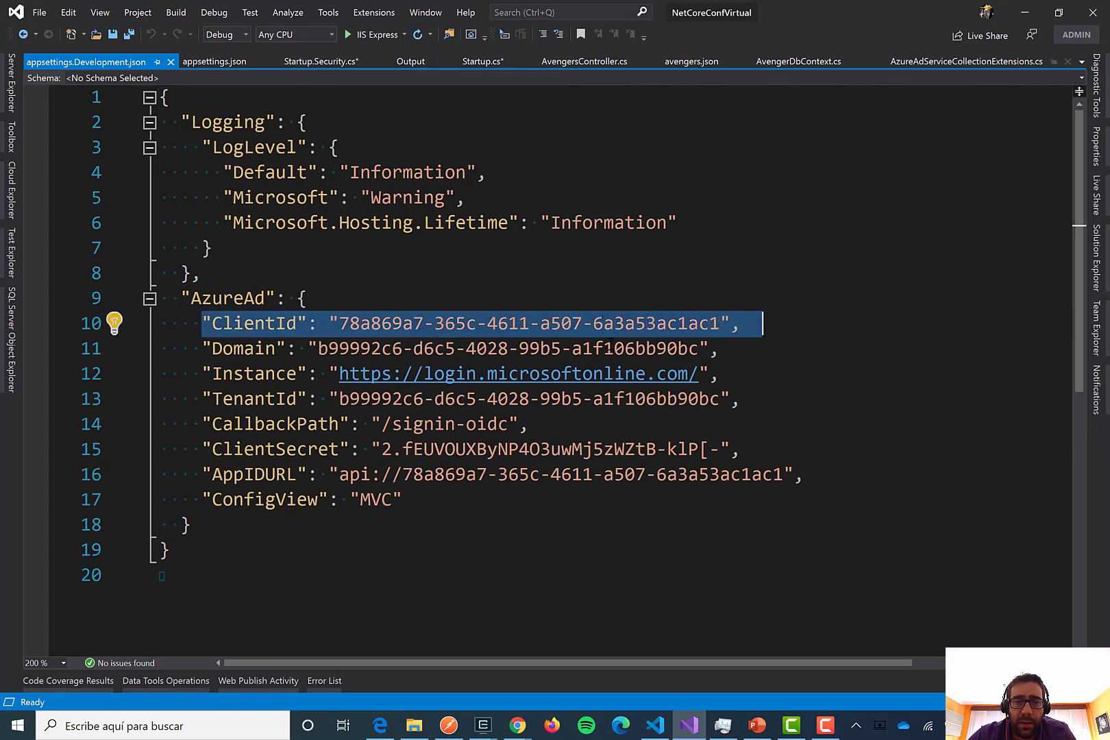
left_click_drag(718, 374, 233, 374)
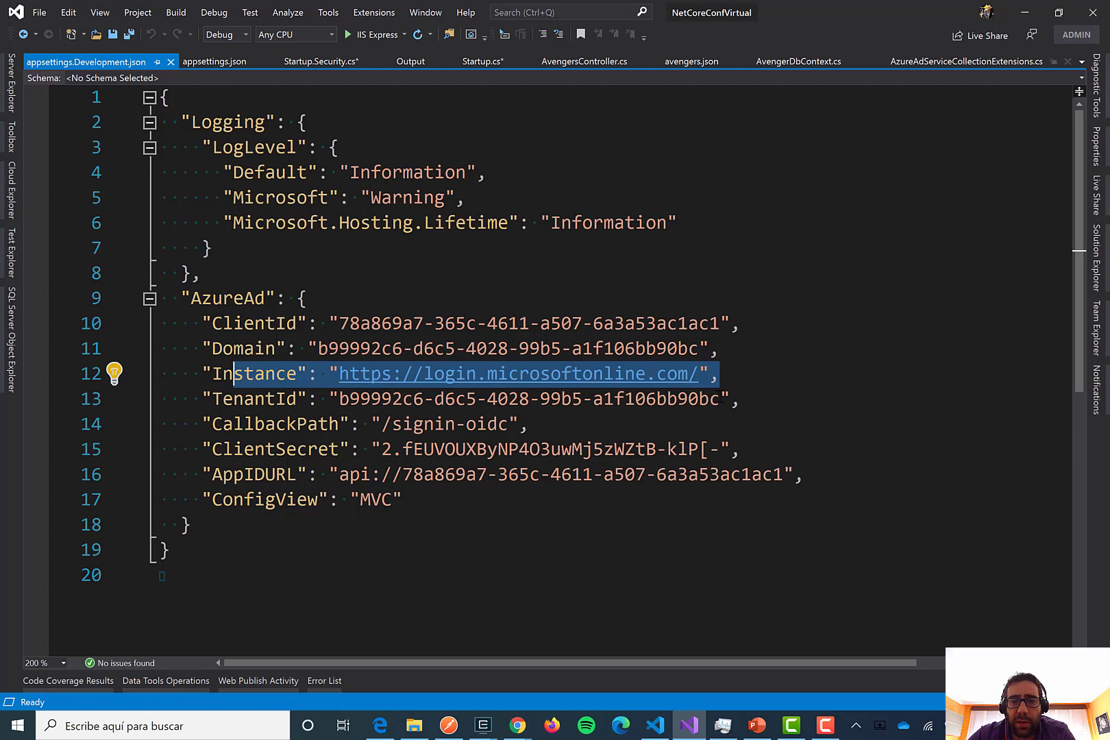
left_click_drag(719, 399, 341, 397)
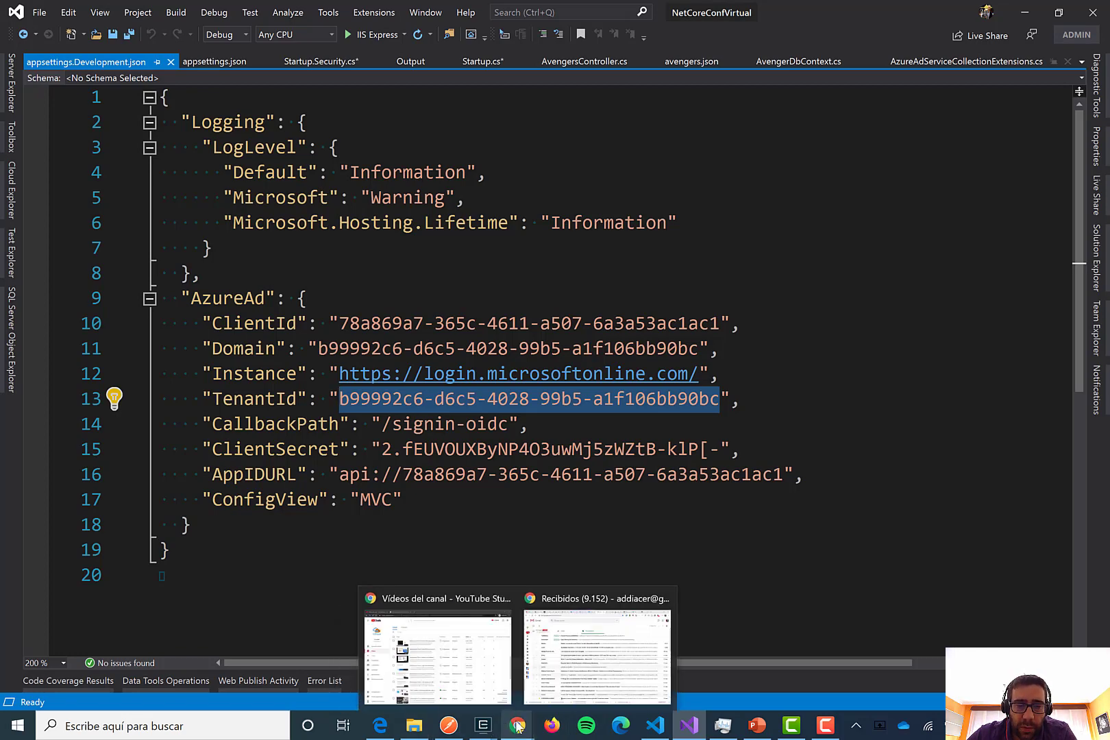
Switch to the Azure portal in Edge and view the API permissions of the NETCORECONF app registration
mouse_move(380, 725)
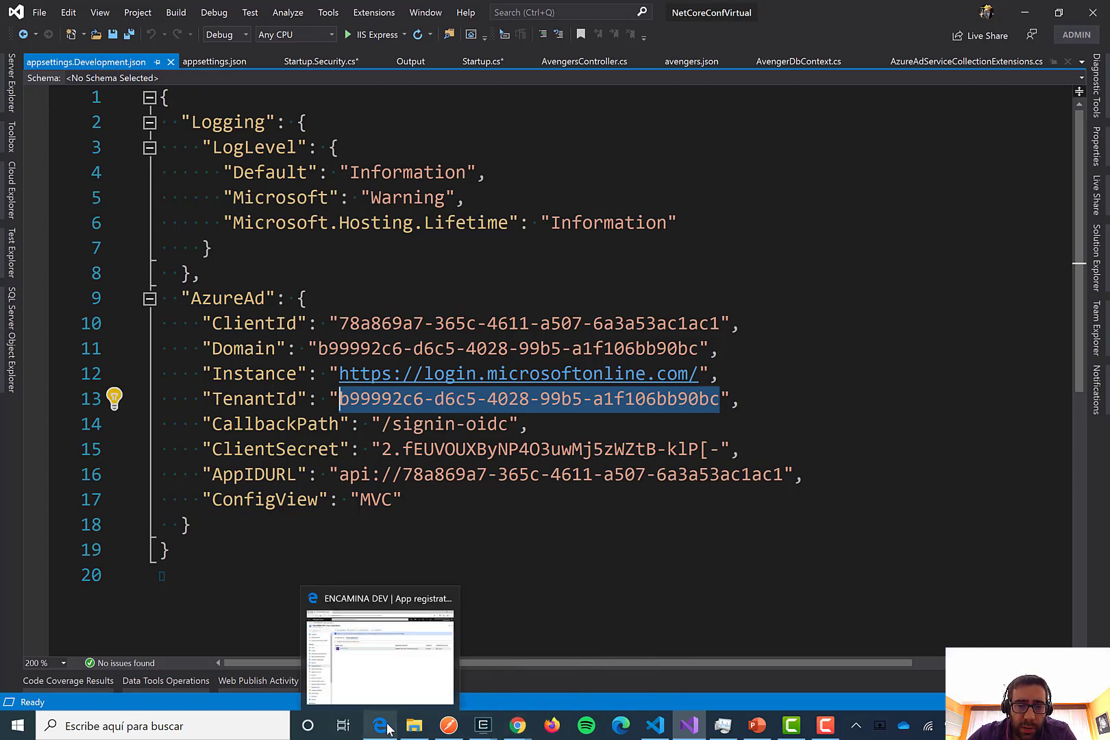
left_click(405, 685)
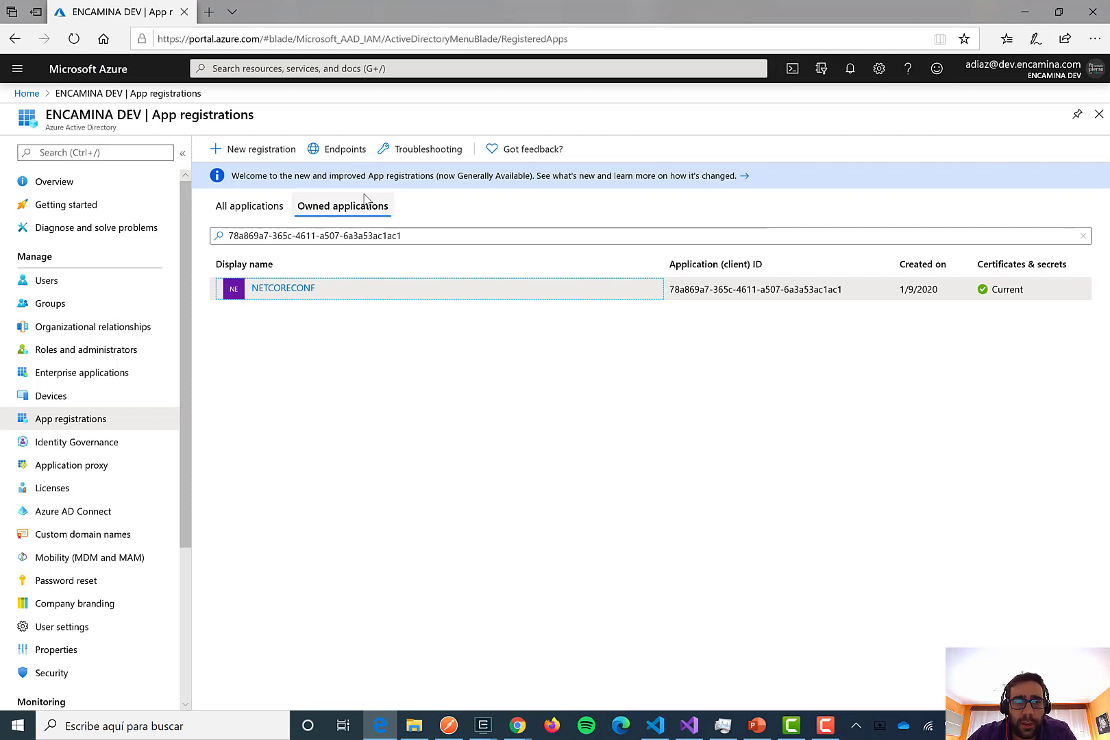
left_click(400, 235)
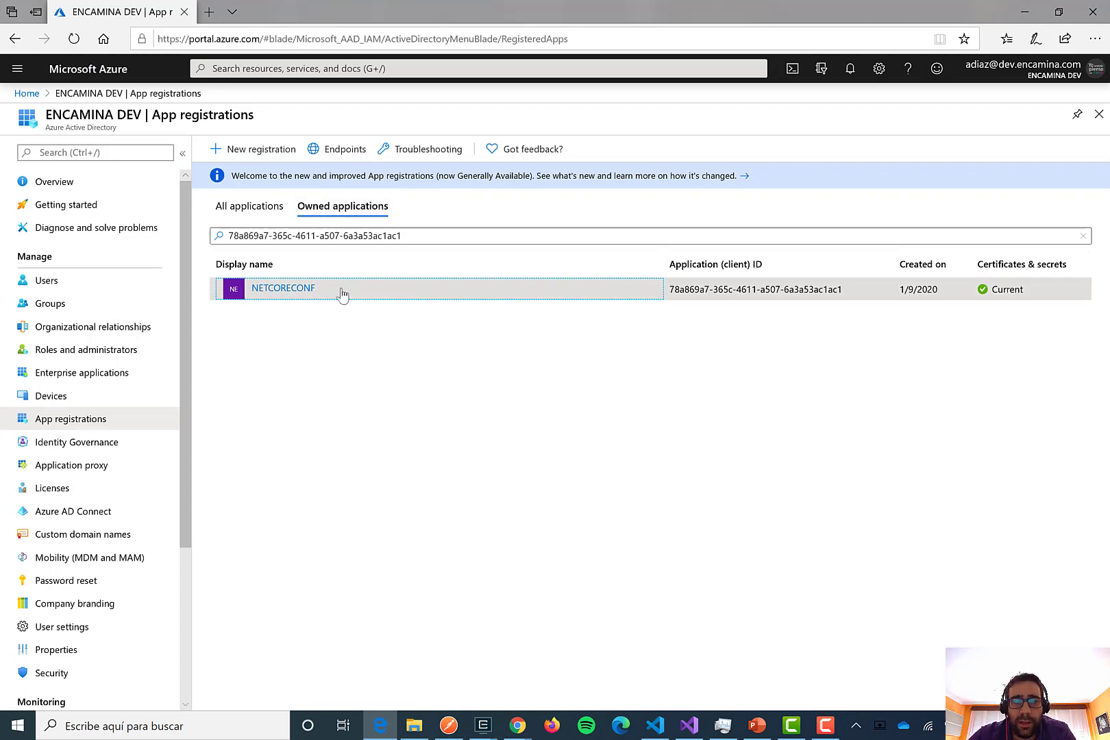
left_click(306, 289)
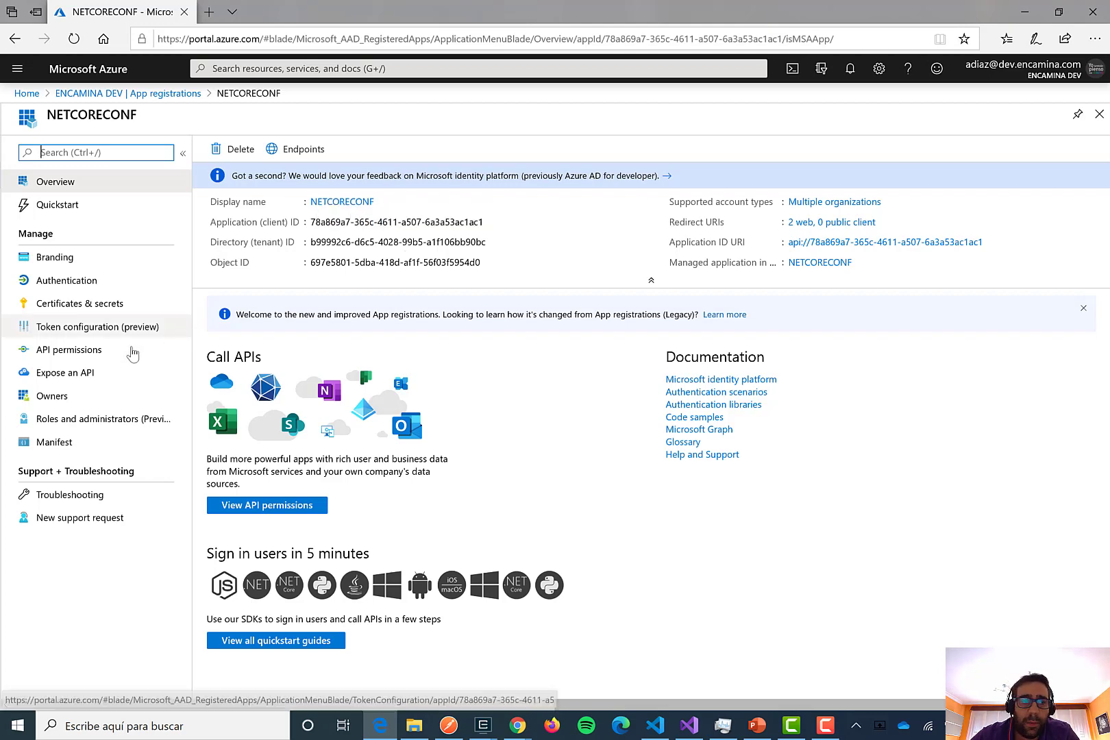
left_click(117, 363)
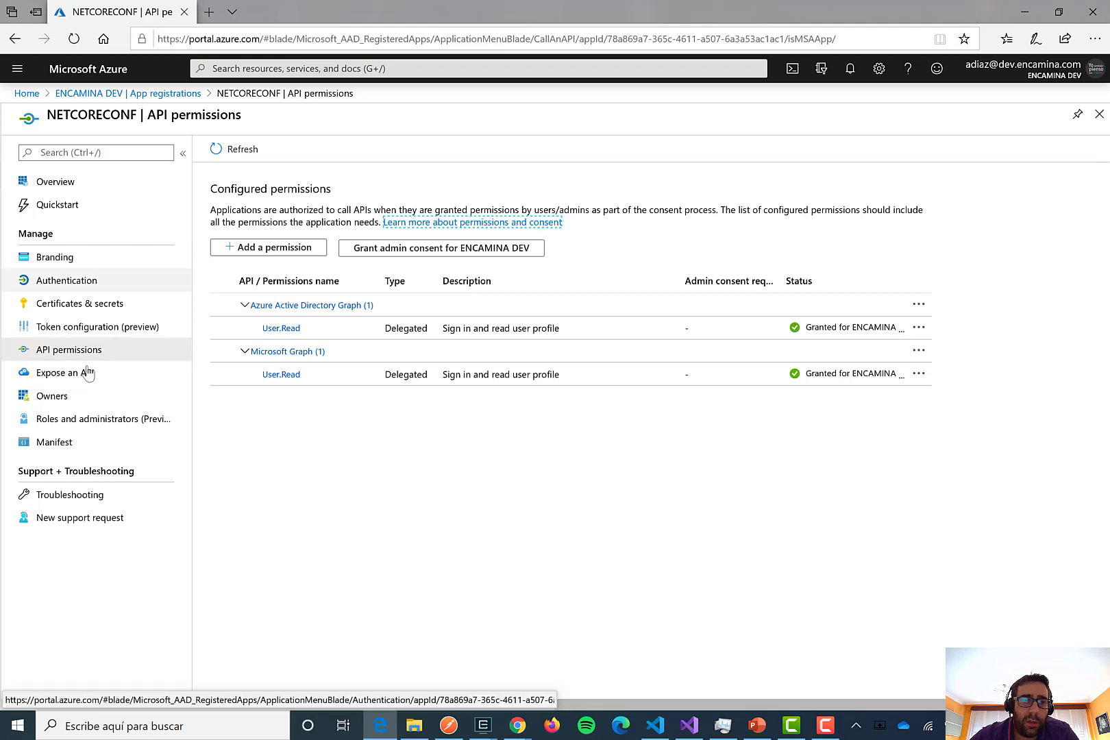
Examine the Hulk and ViudaNegra roles under appRoles in the NETCORECONF application manifest
left_click(55, 440)
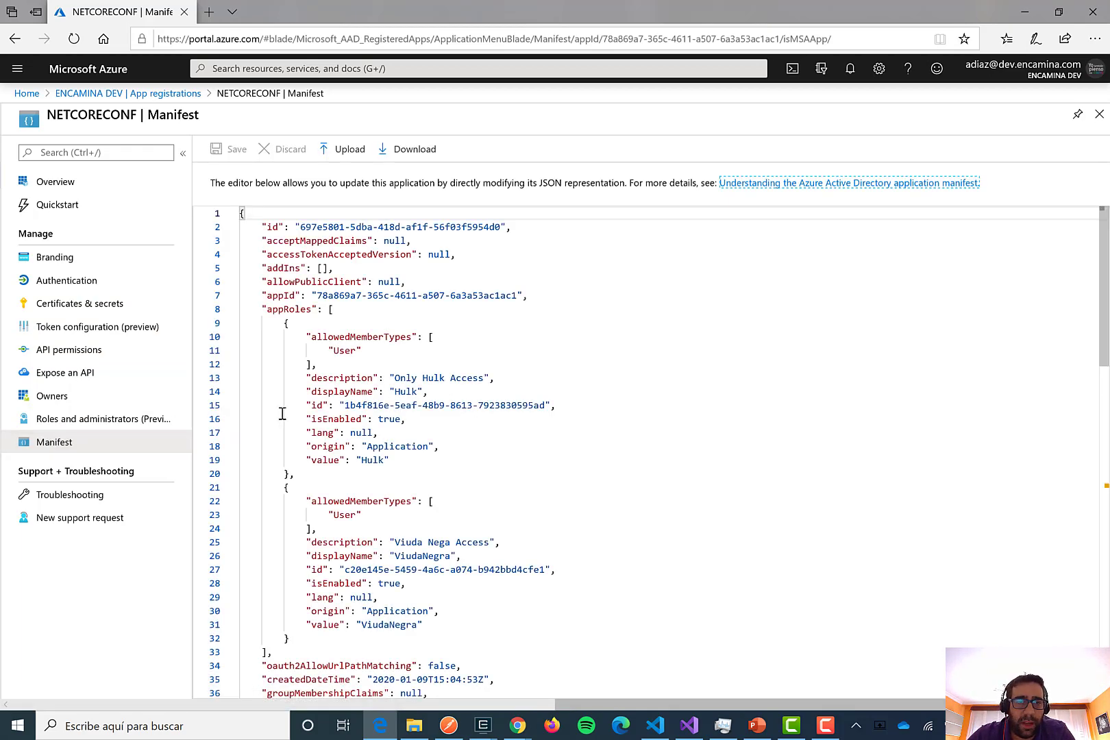
left_click(287, 323)
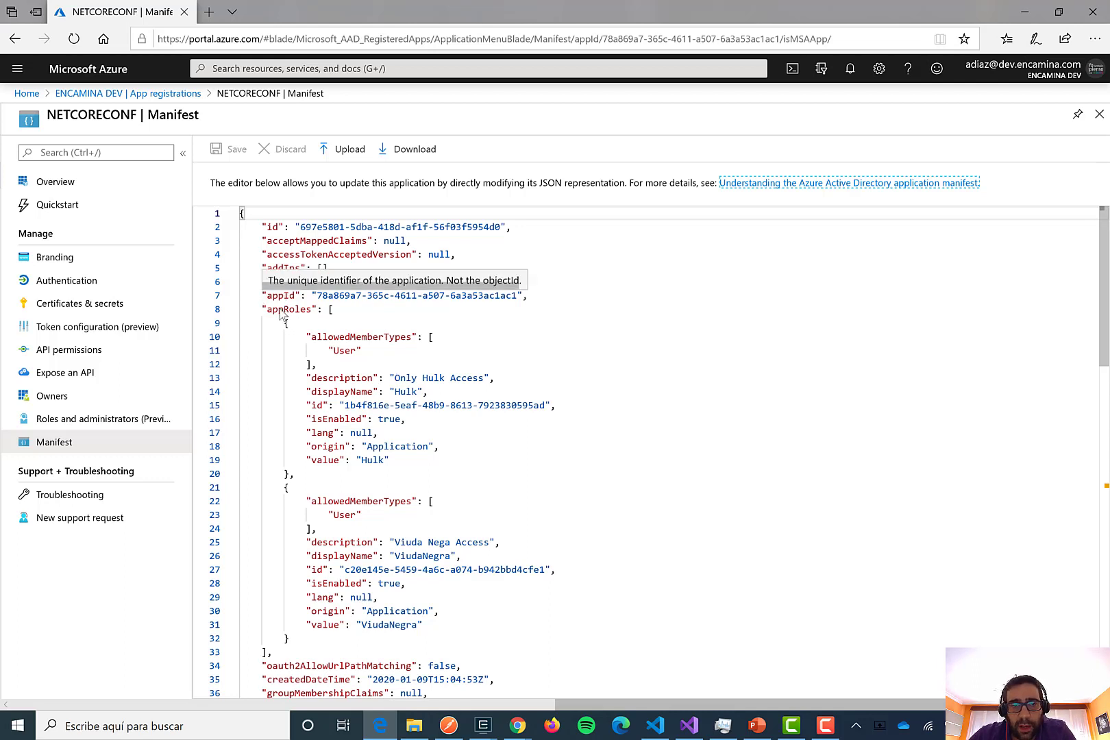
mouse_move(391, 296)
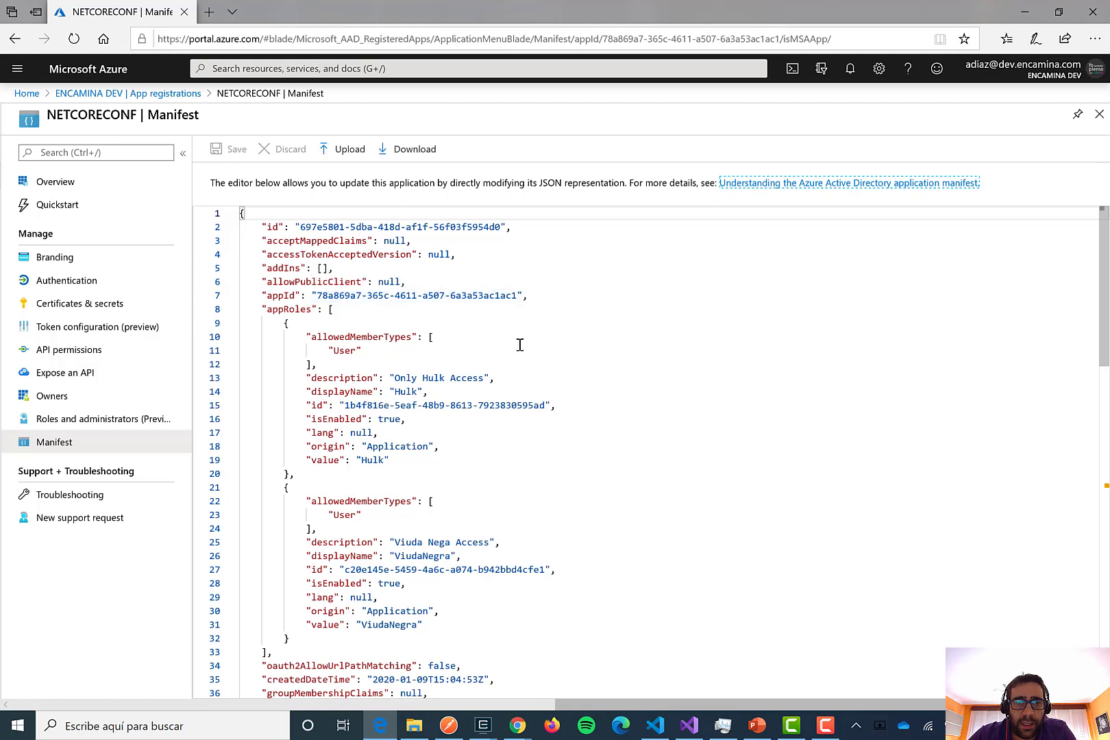
scroll(520, 344, "down", 1)
double_click(291, 298)
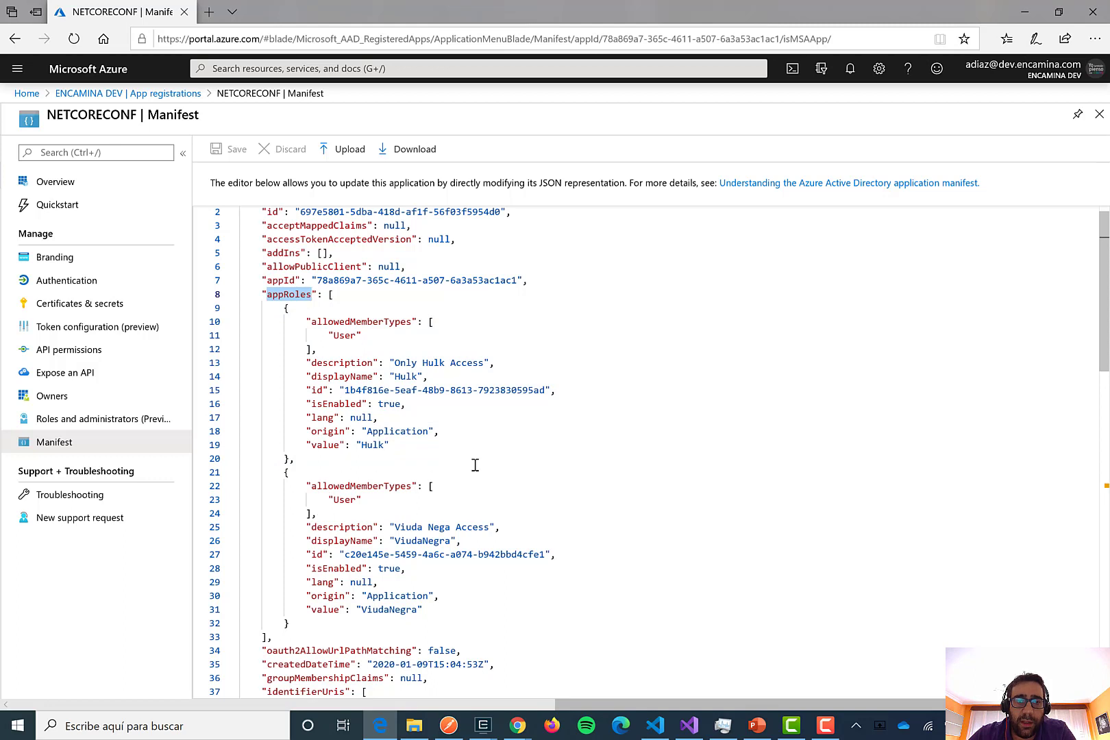
left_click(407, 377)
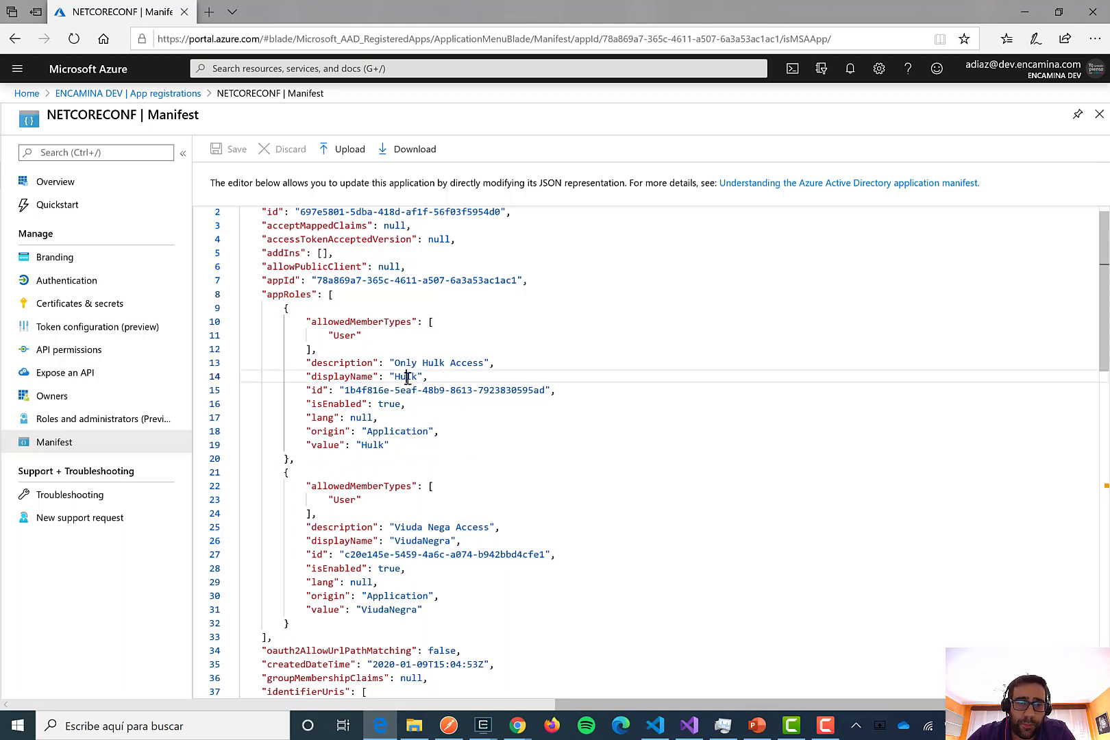
double_click(407, 377)
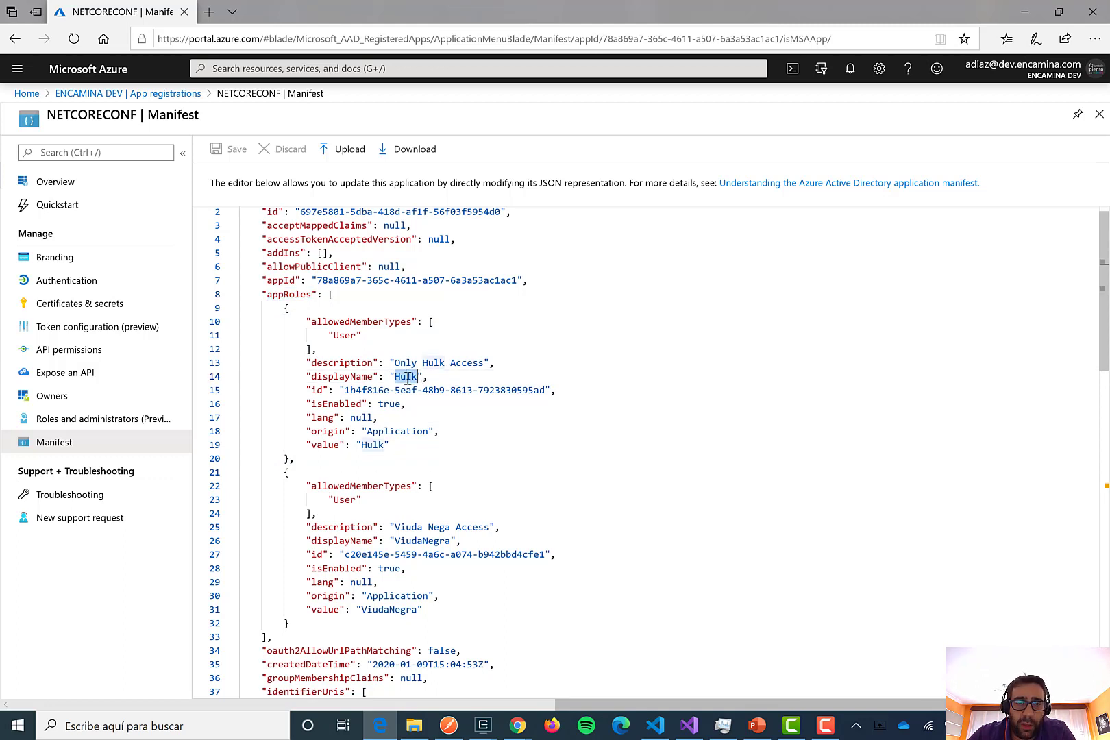
left_click(439, 541)
double_click(439, 540)
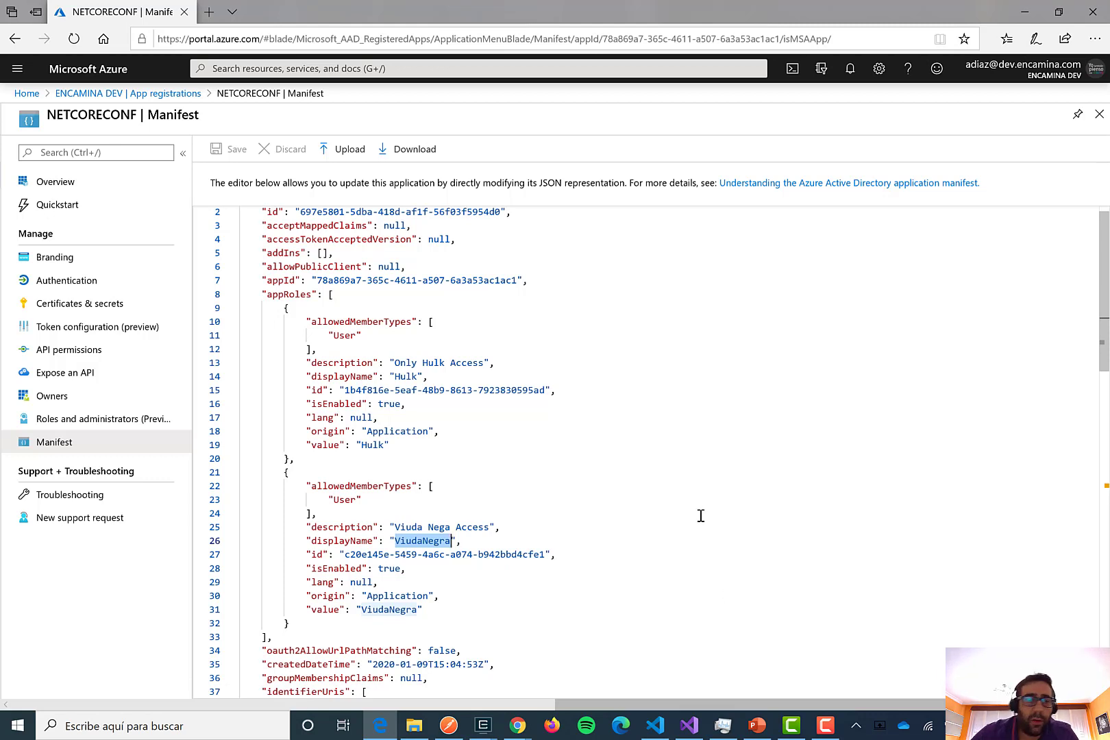
Switch back to Visual Studio, uncomment the [Authorize] attribute above the AvengersController class in AvengersController.cs, and save all files
left_click(690, 726)
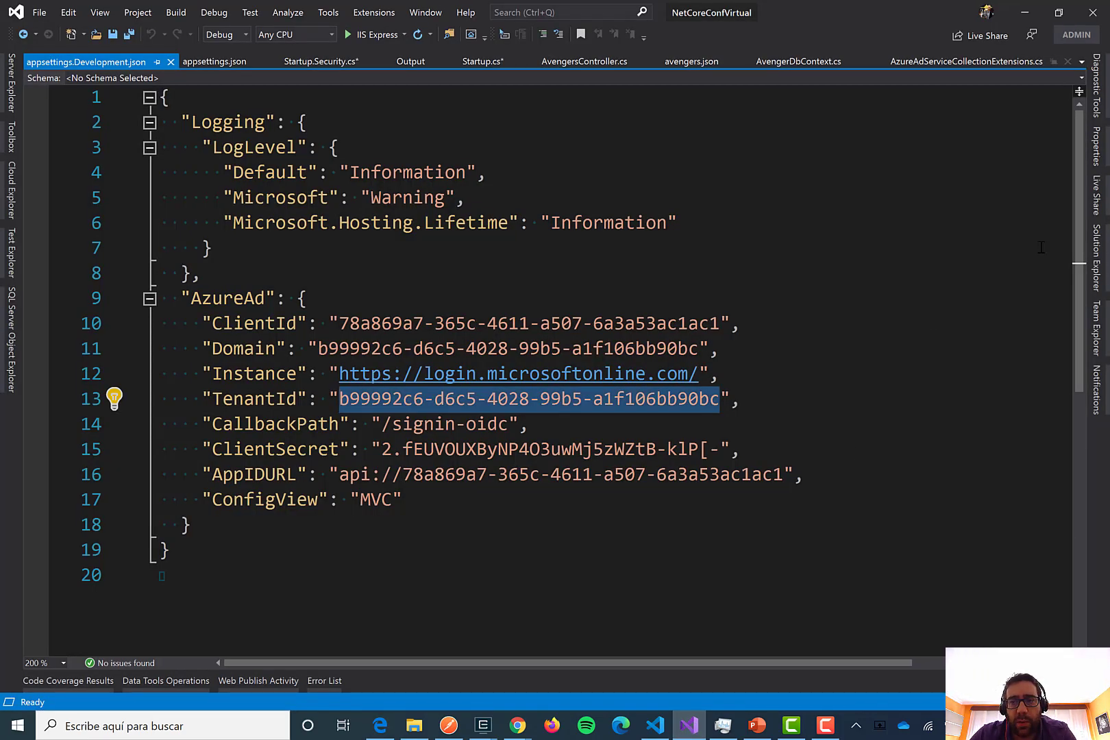
left_click(1098, 271)
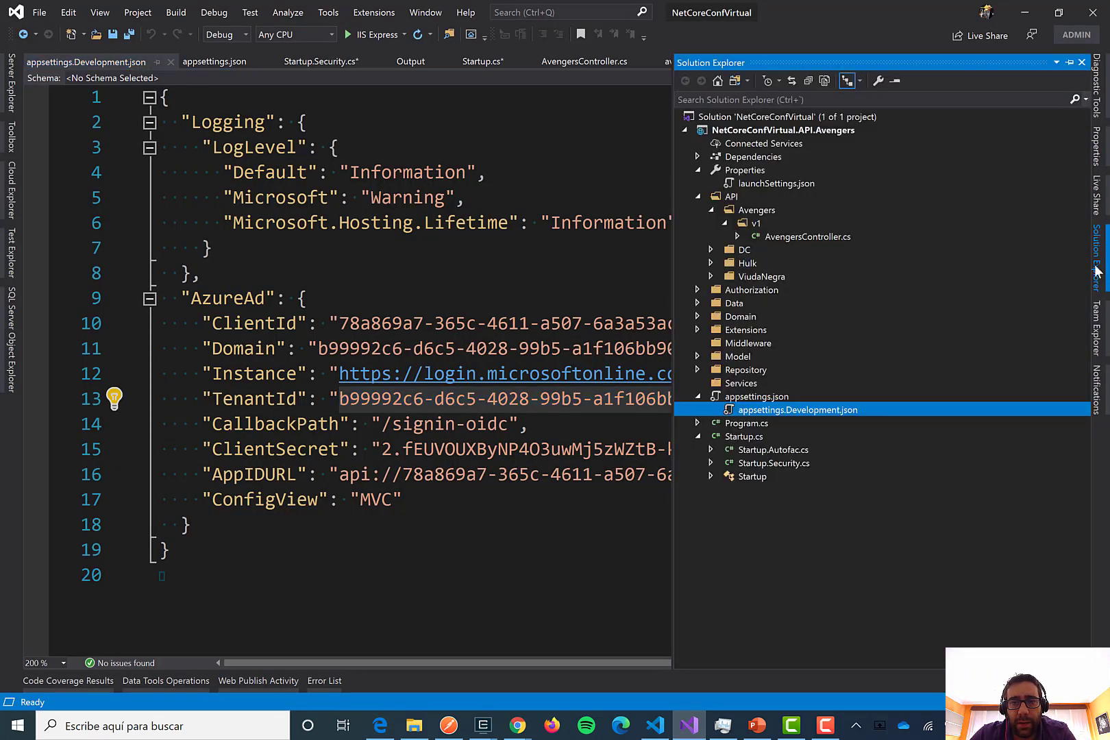
double_click(792, 237)
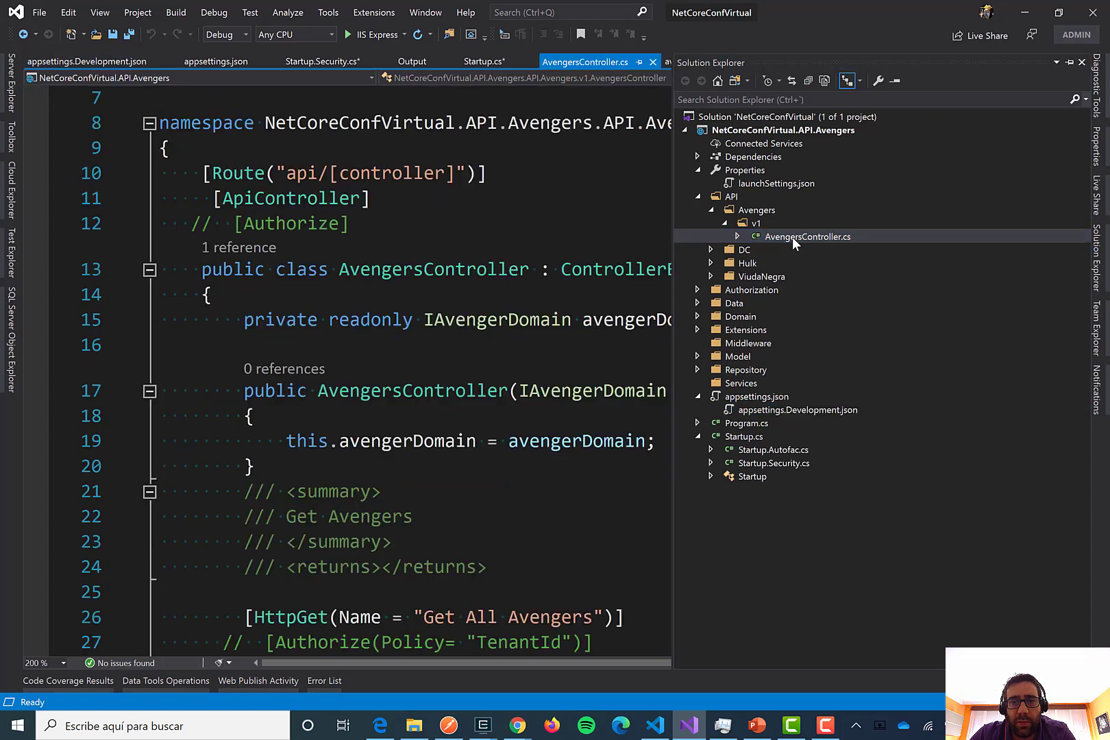
left_click(212, 224)
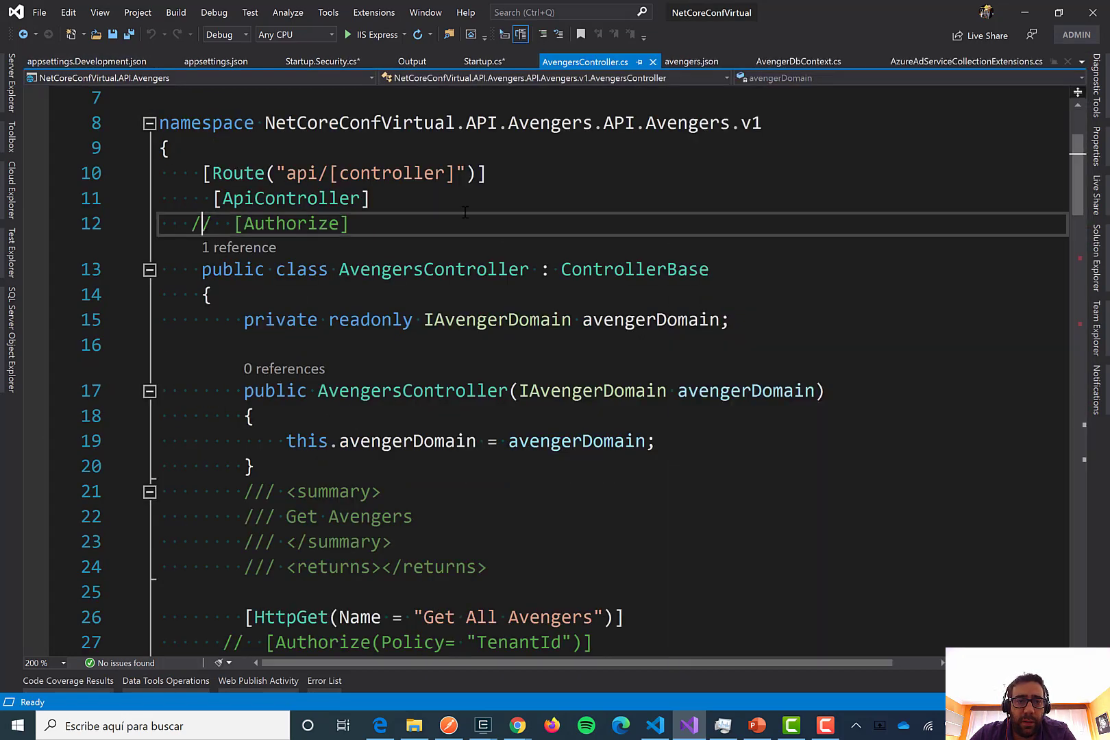
key("BackSpace")
key("BackSpace")
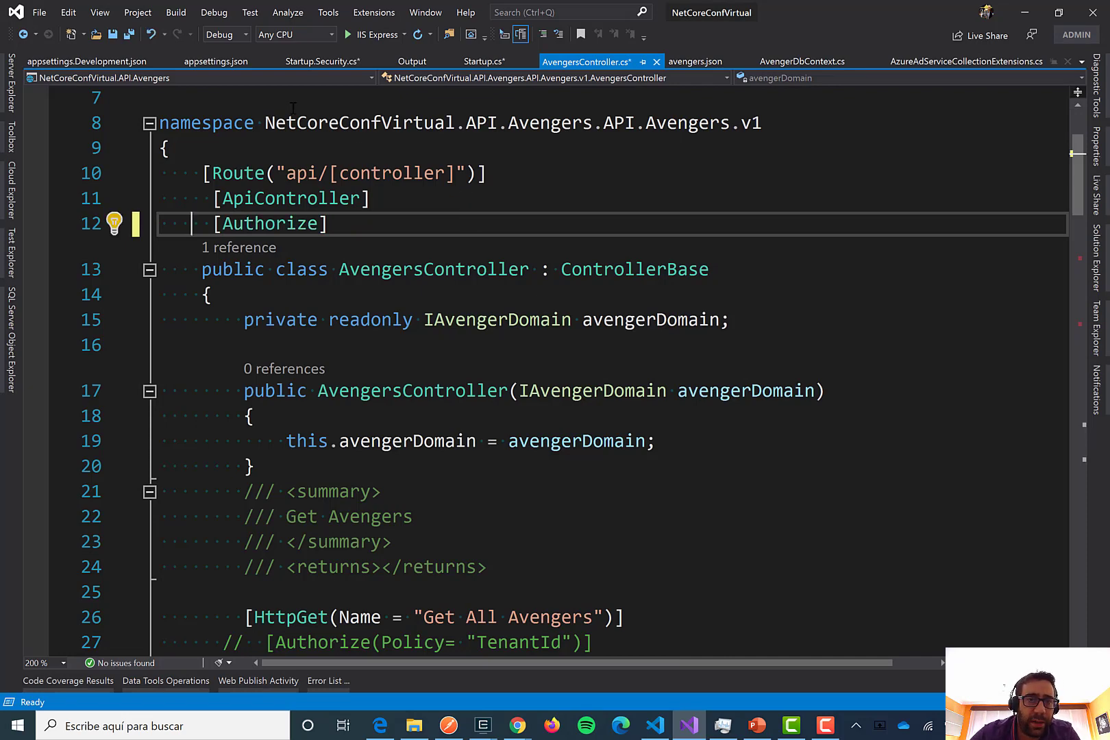
left_click(135, 35)
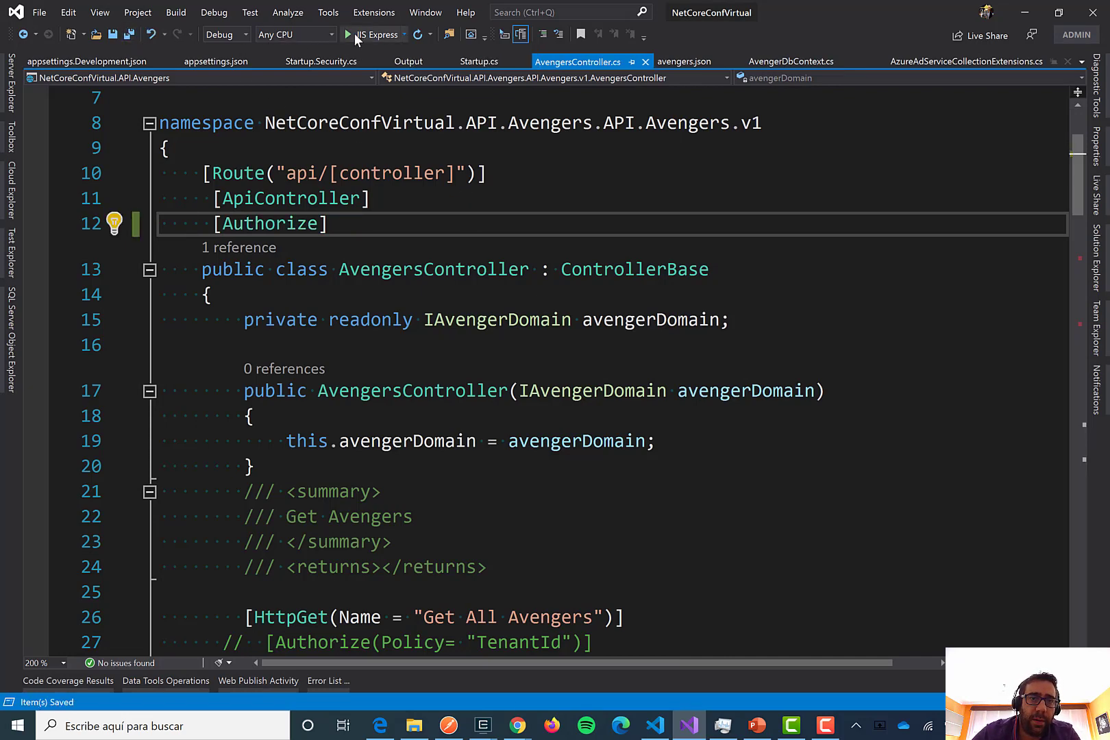
left_click(349, 34)
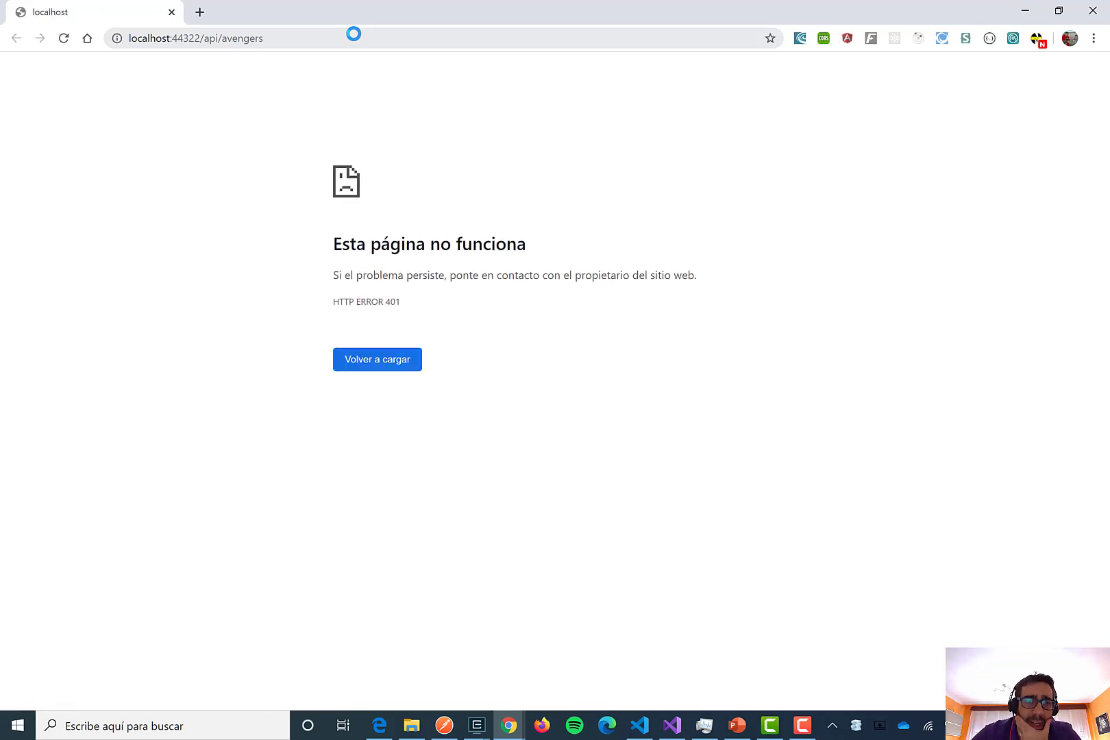
left_click(339, 36)
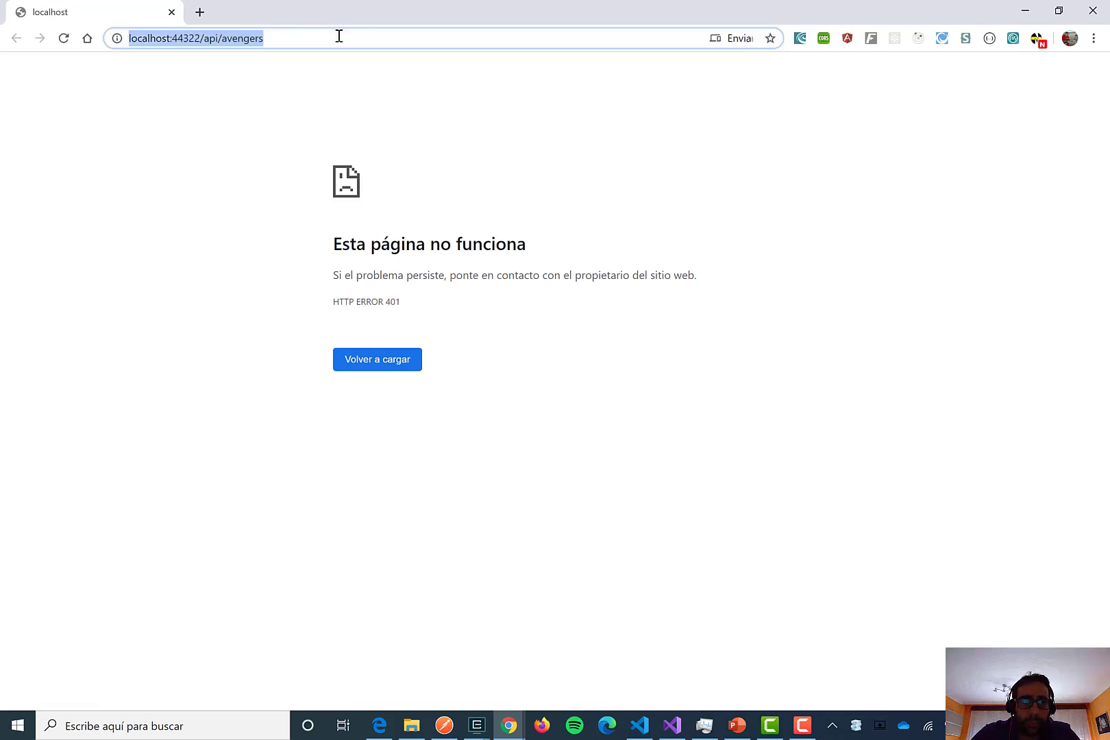
left_click(169, 37)
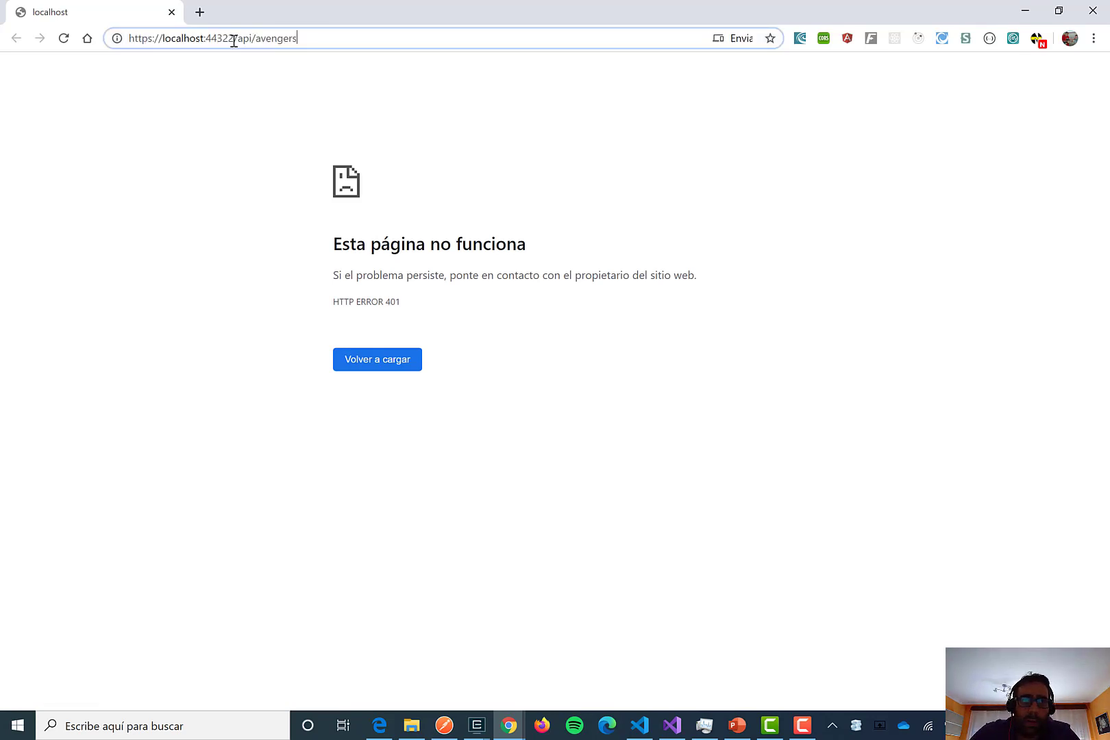
left_click_drag(238, 38, 30, 42)
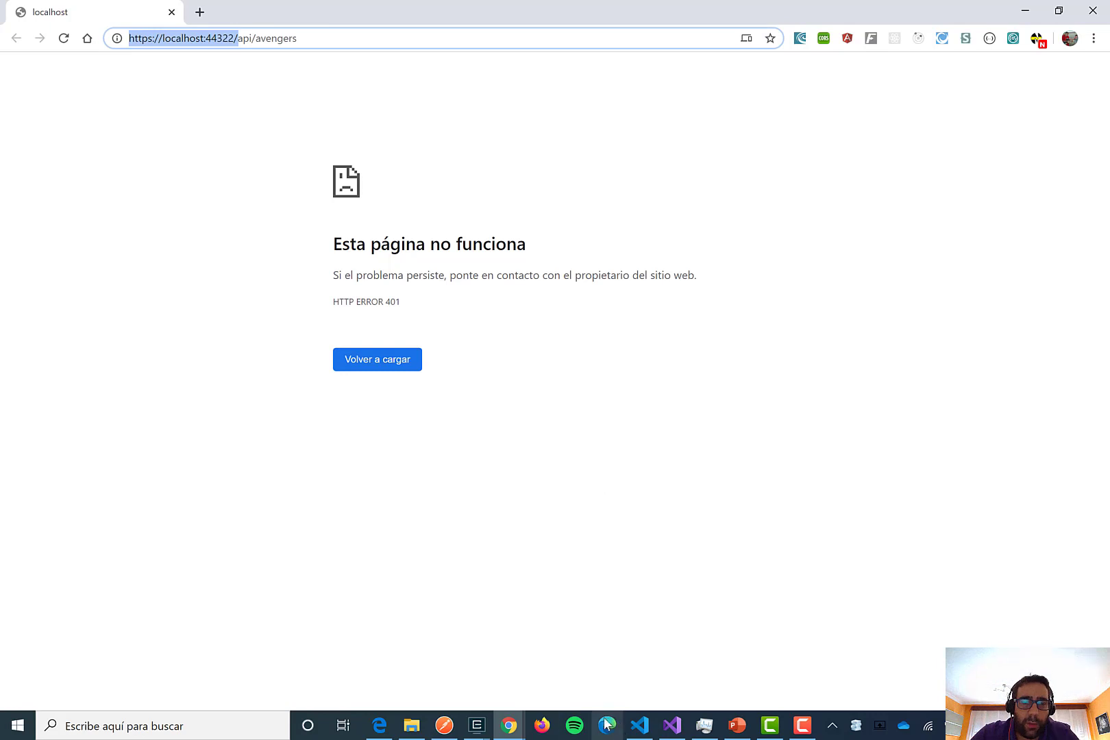
mouse_move(446, 733)
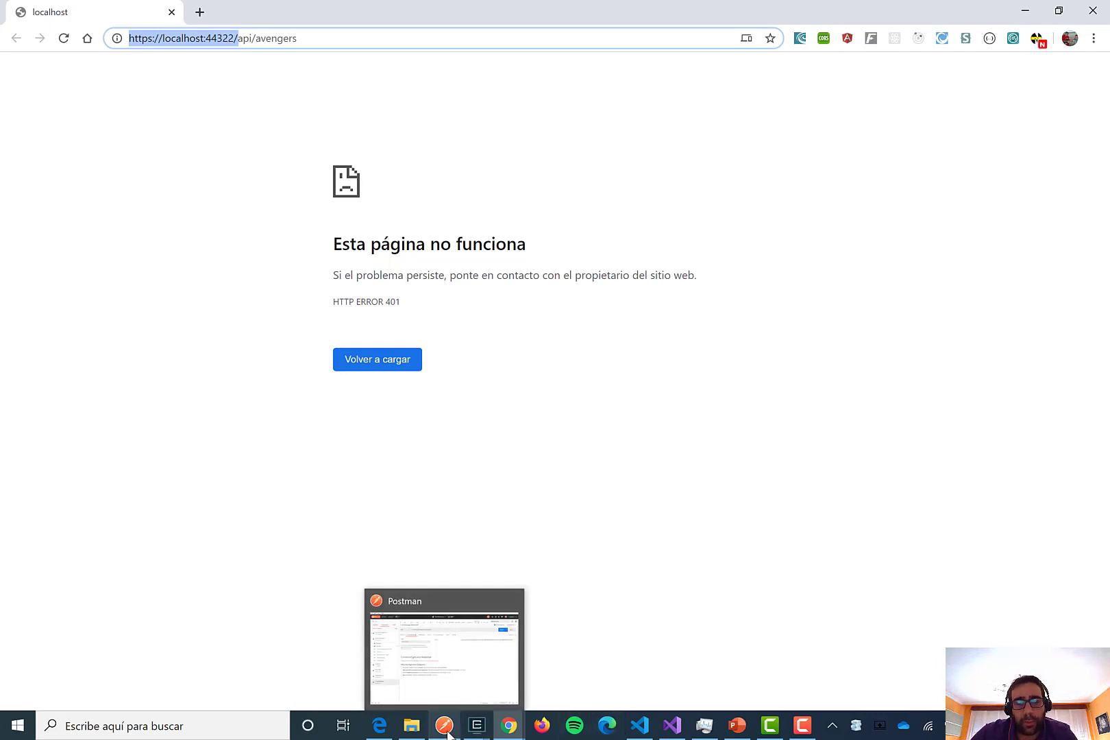
left_click(453, 670)
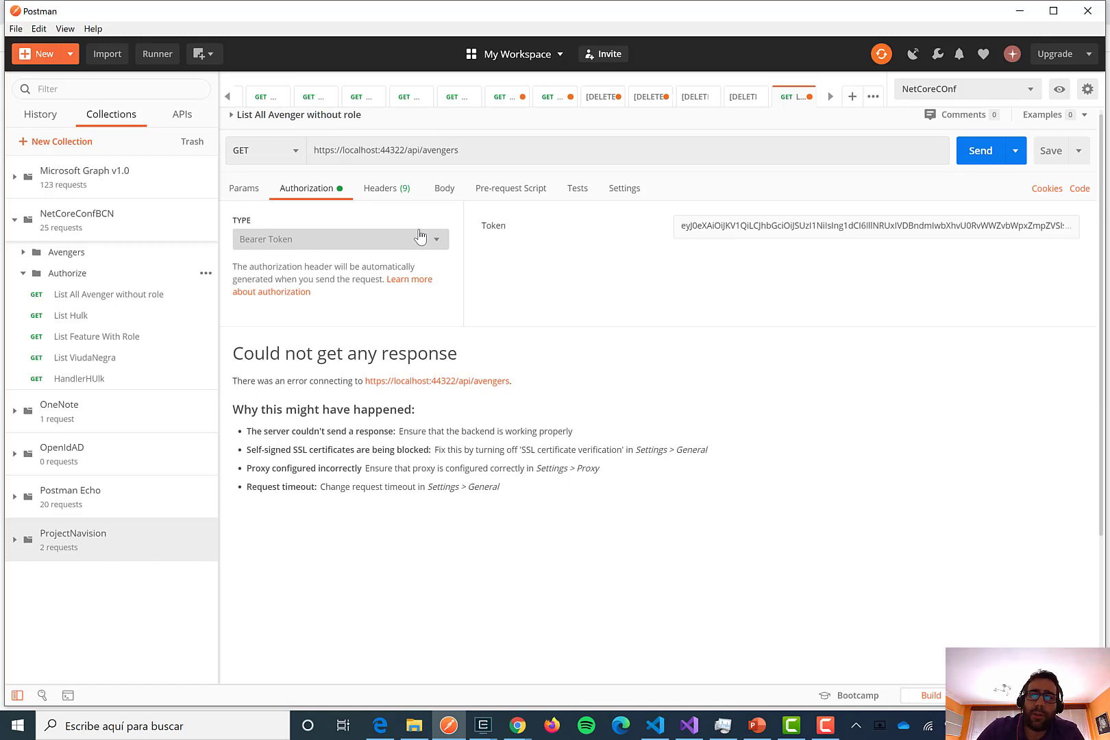
left_click(500, 146)
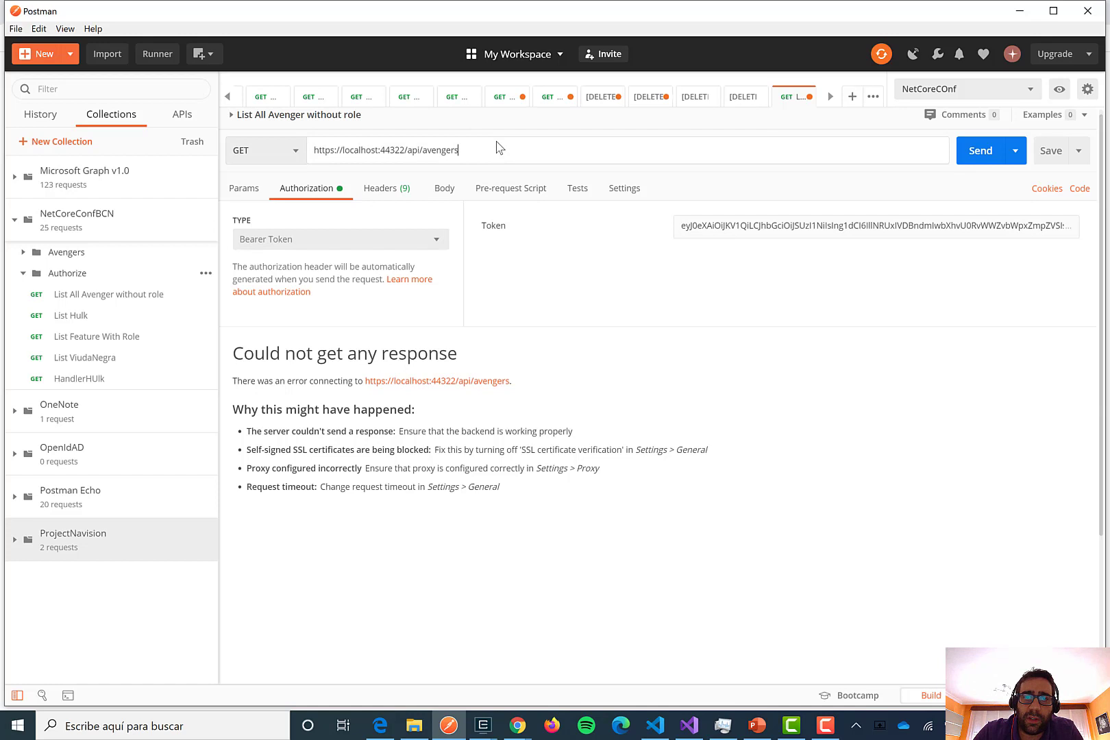
left_click(980, 151)
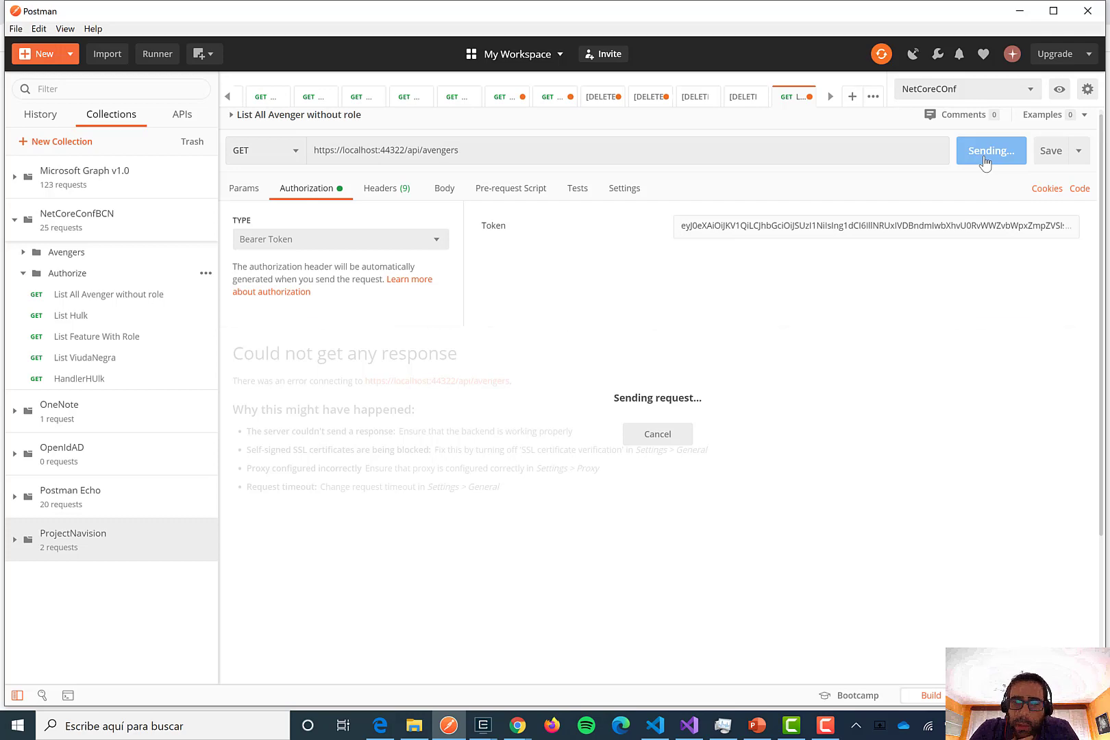
key("alt+Tab")
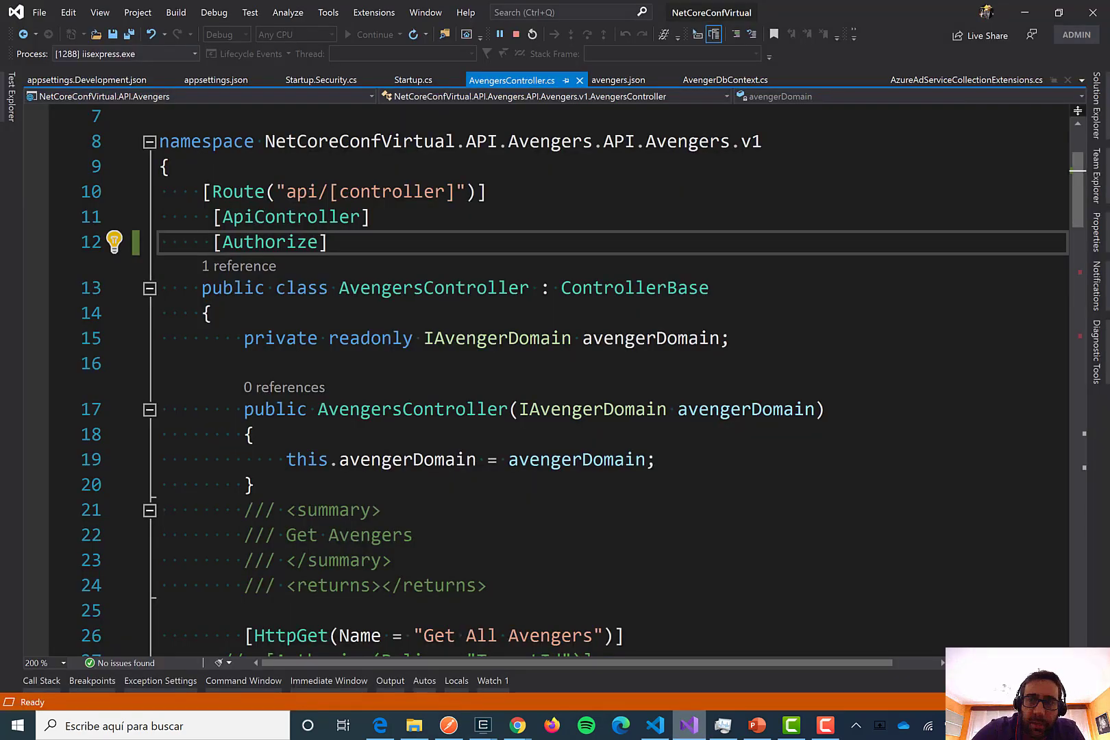
key("alt+Tab")
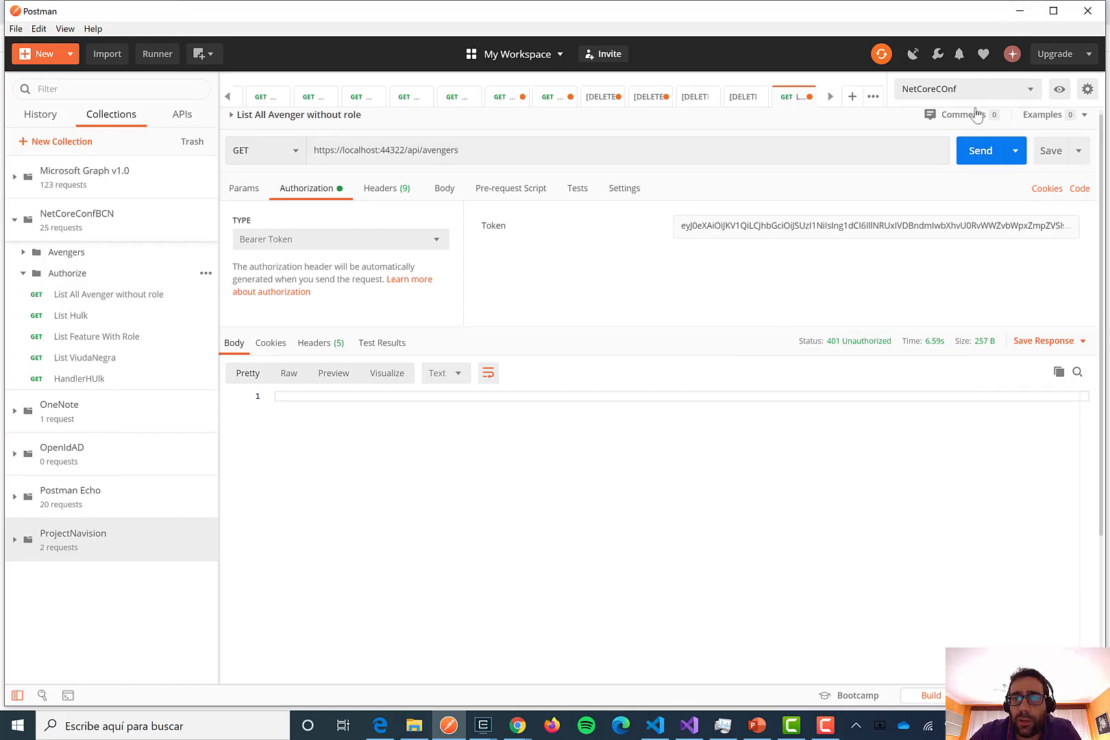
Set the request's authorization type to OAuth 2.0 and view the NetCoreCOnf environment variables
left_click(355, 238)
left_click(263, 412)
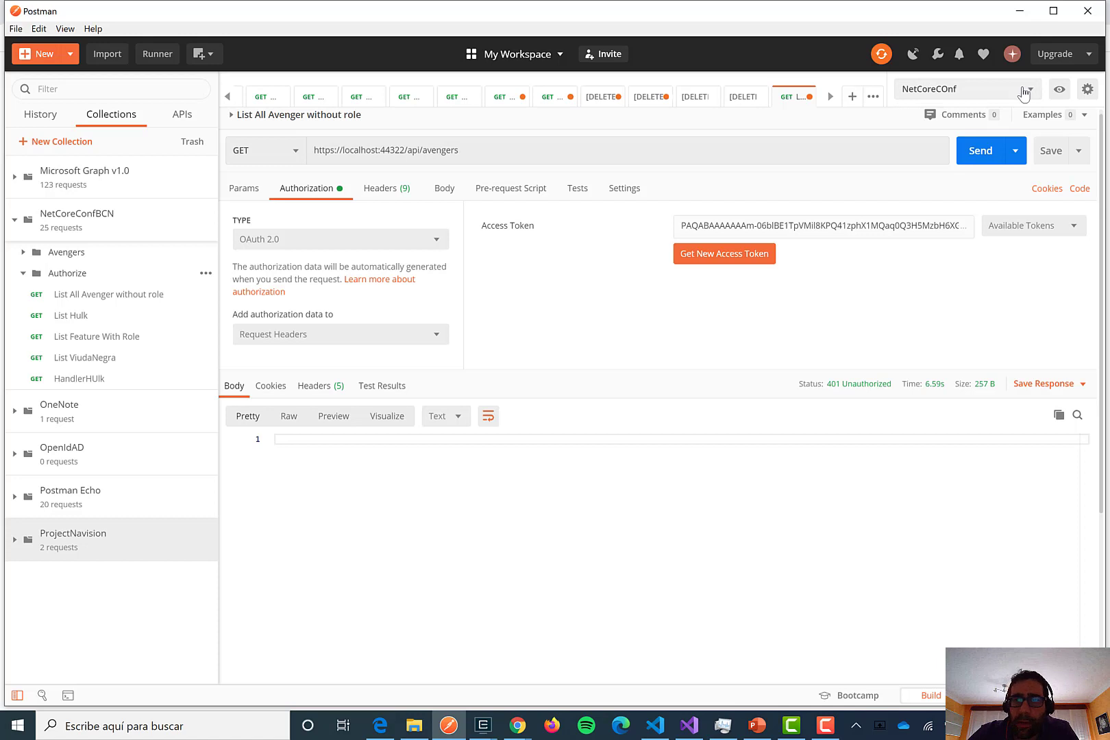
left_click(1058, 89)
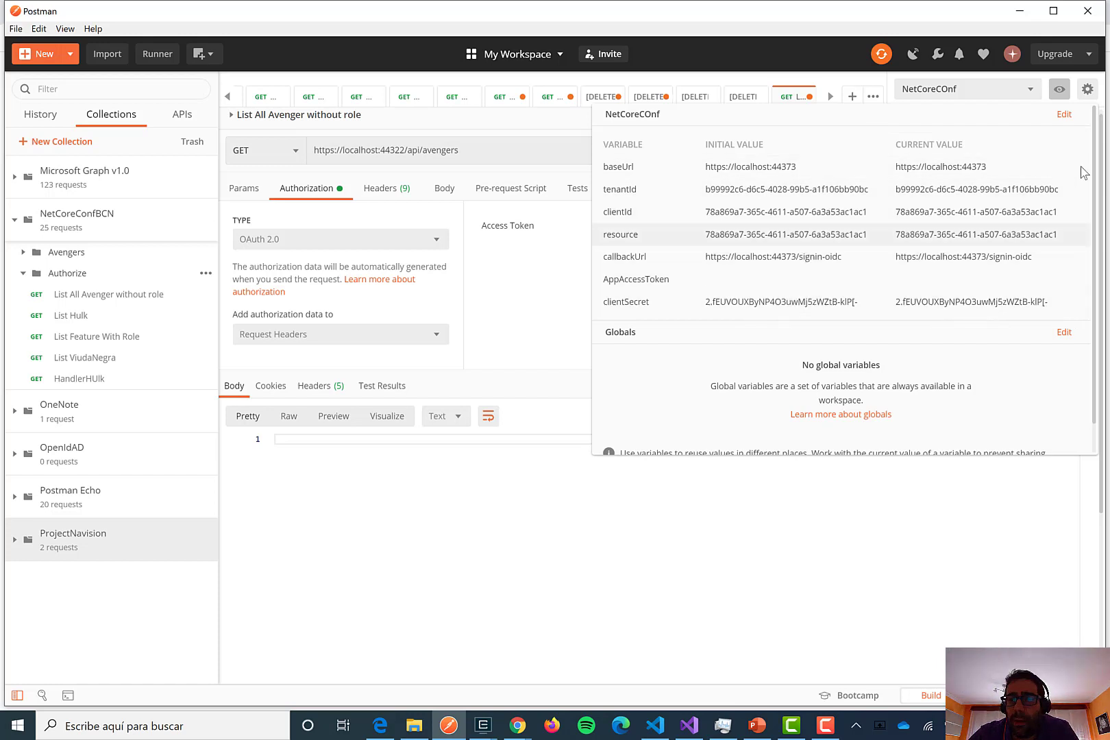
left_click(811, 517)
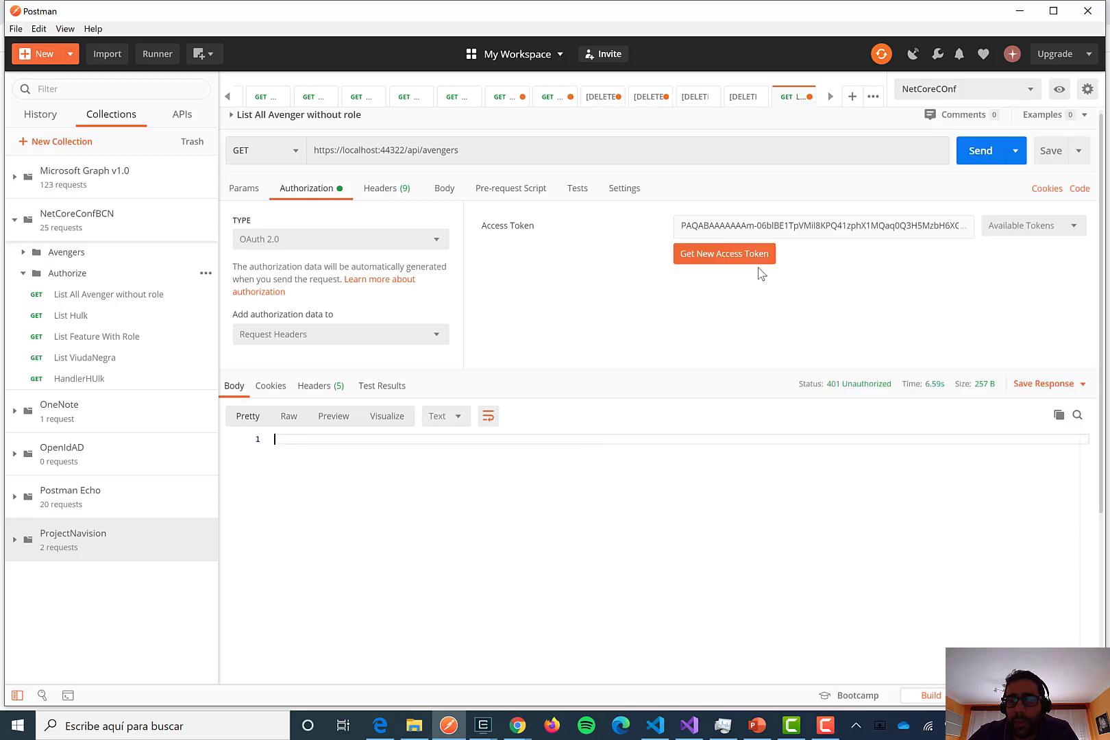
Request a new access token with the prefilled Authorization Code settings and copy the complete id_token value from the result
left_click(726, 255)
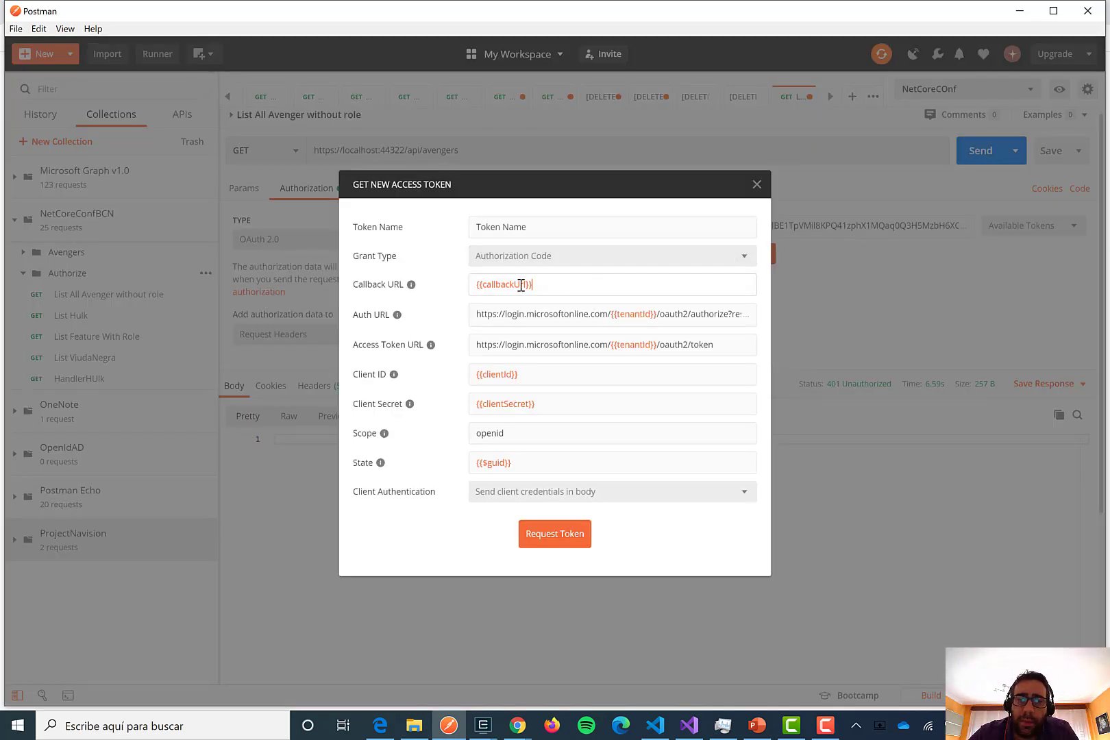
left_click_drag(522, 285, 411, 283)
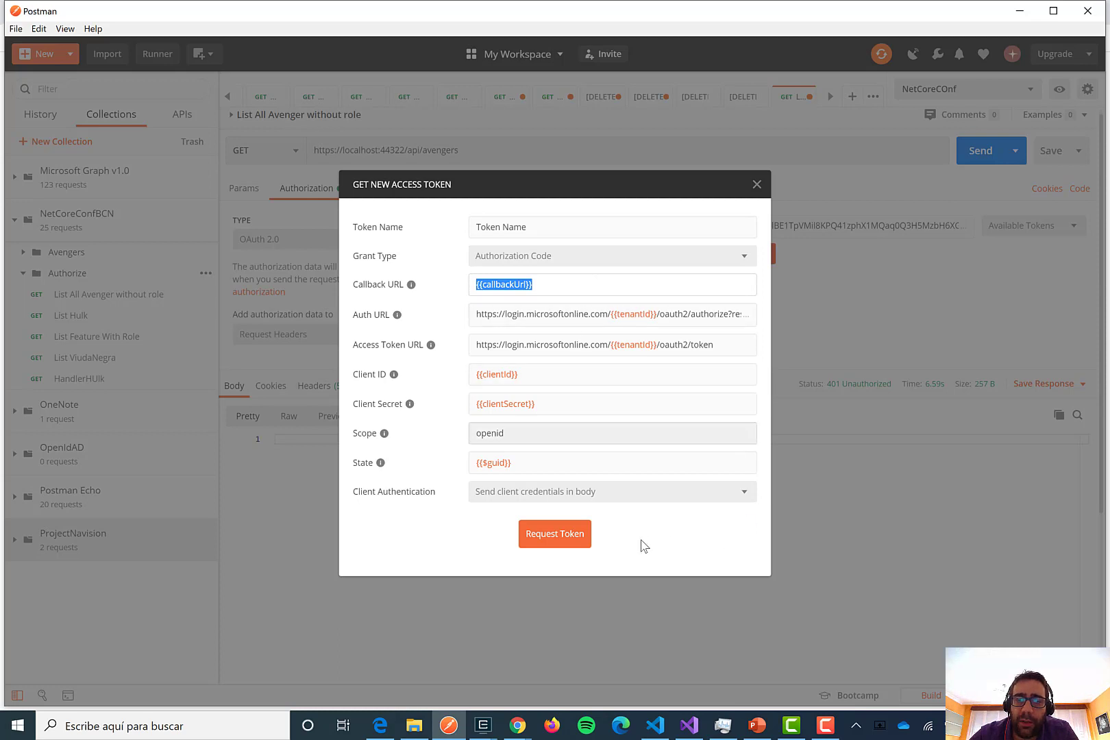
left_click(586, 547)
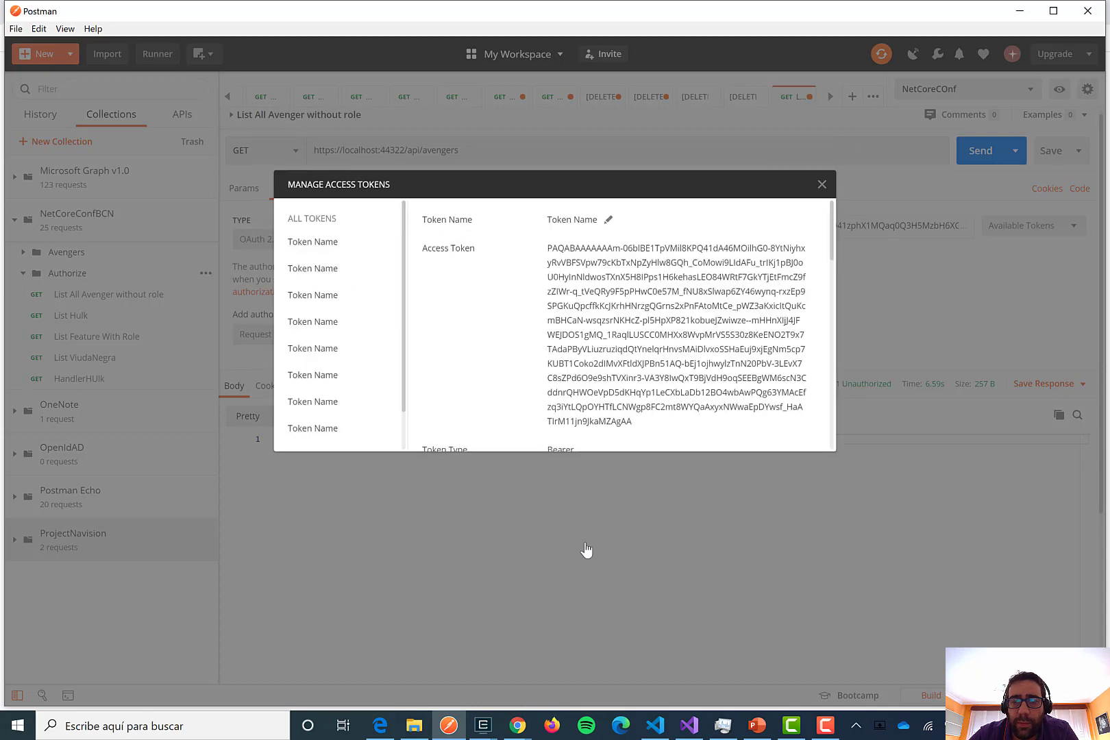
scroll(664, 248, "down", 5)
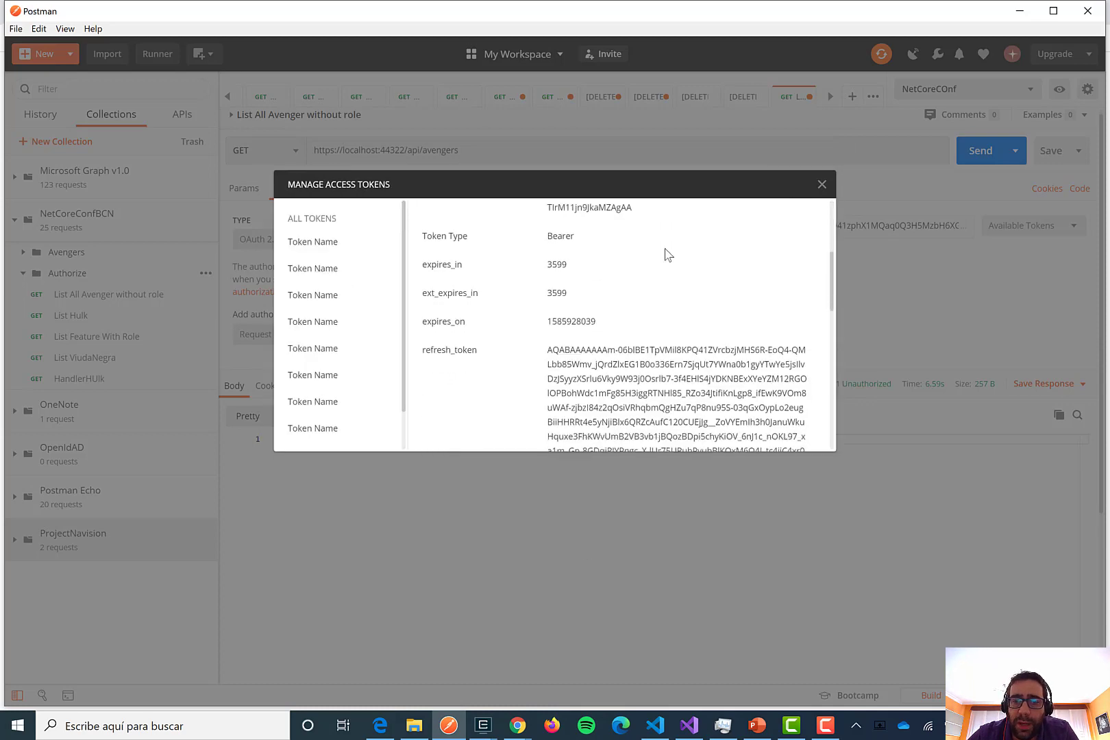
scroll(664, 248, "down", 4)
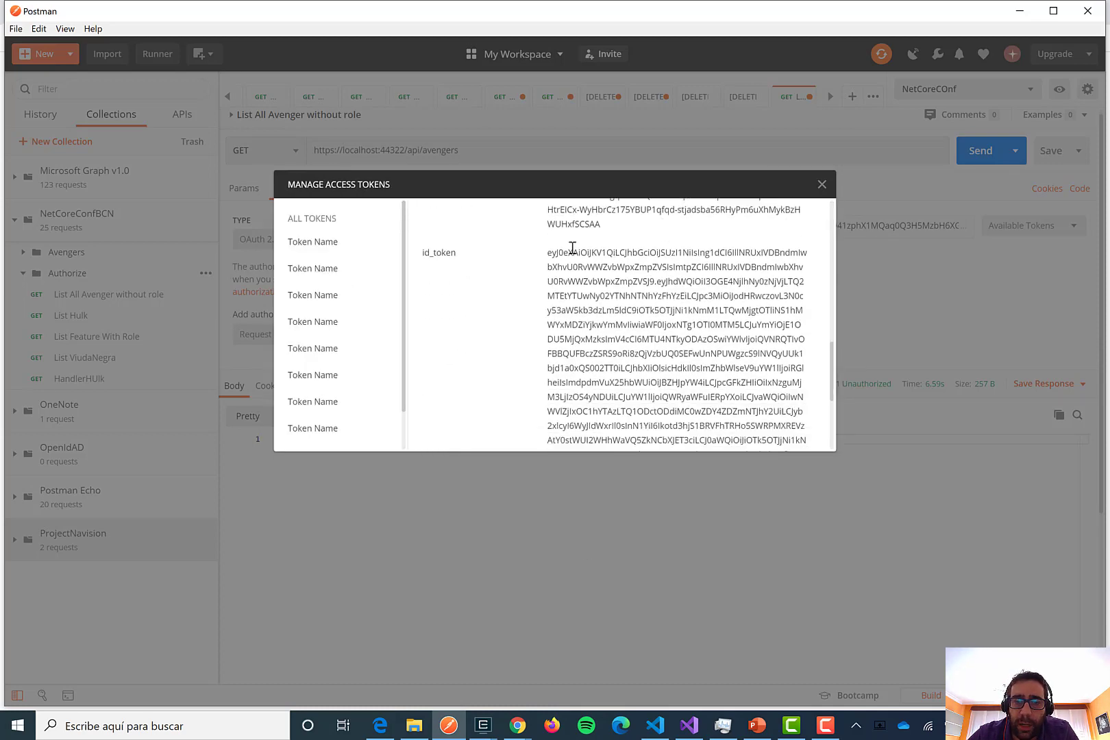
left_click_drag(548, 253, 762, 425)
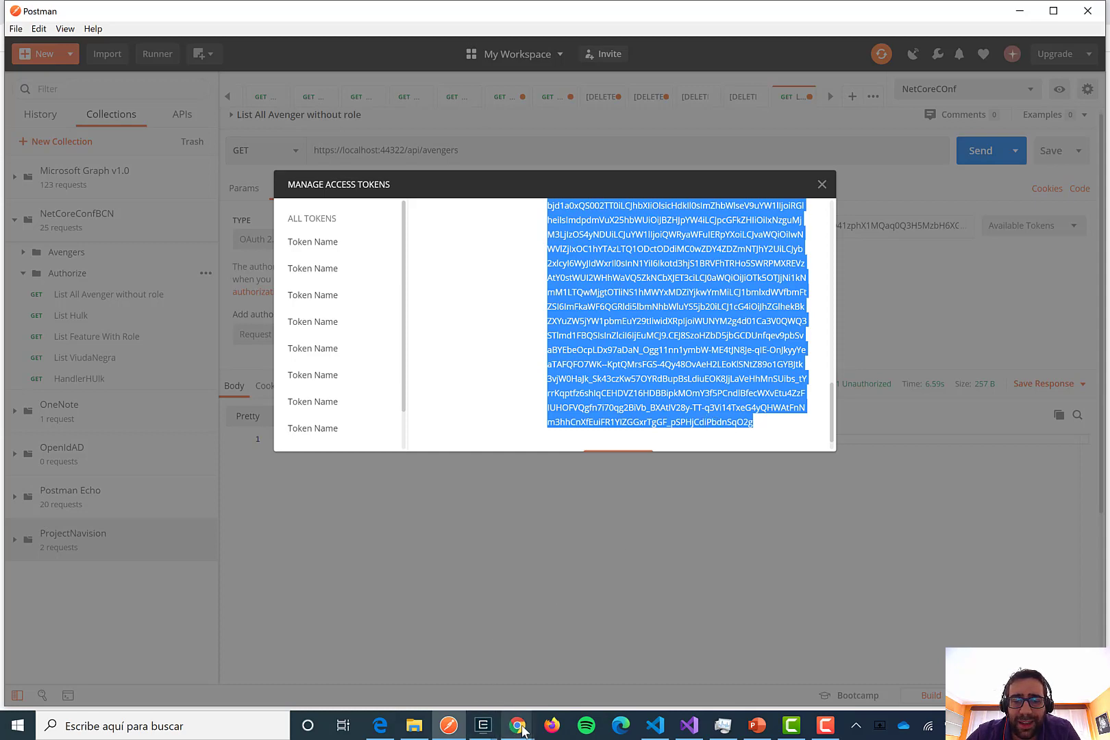
Switch to Chrome and open jwt.io and jwt.ms in separate new tabs
mouse_move(522, 730)
left_click(692, 683)
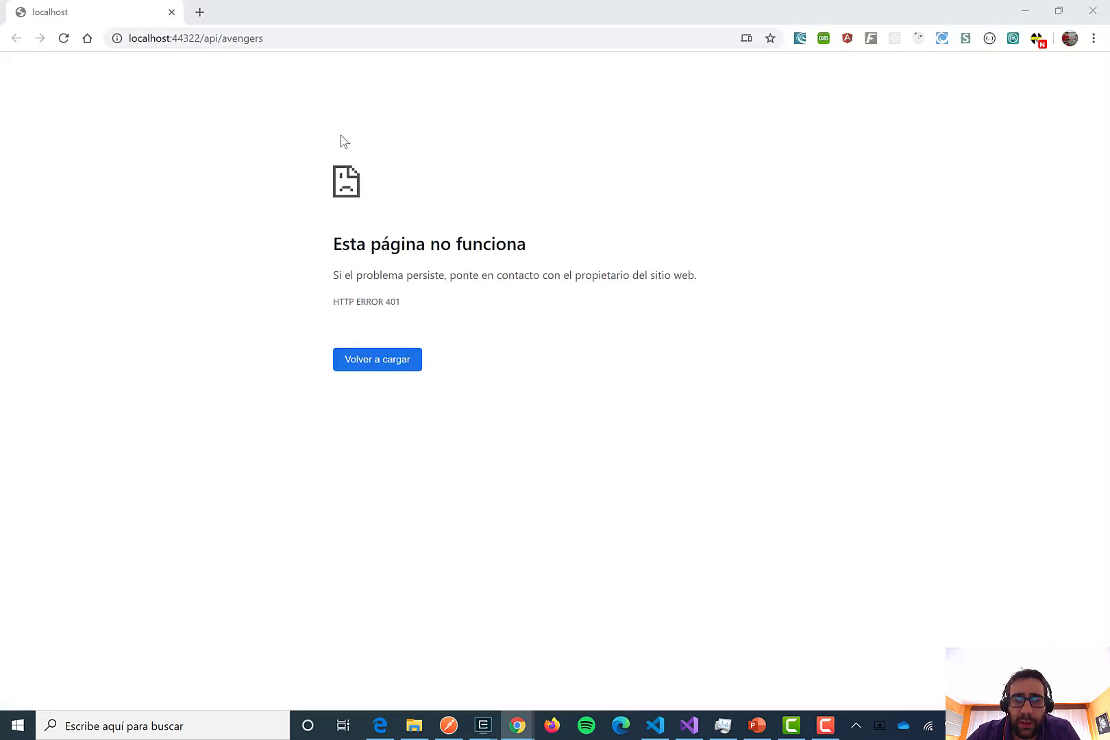
left_click(200, 12)
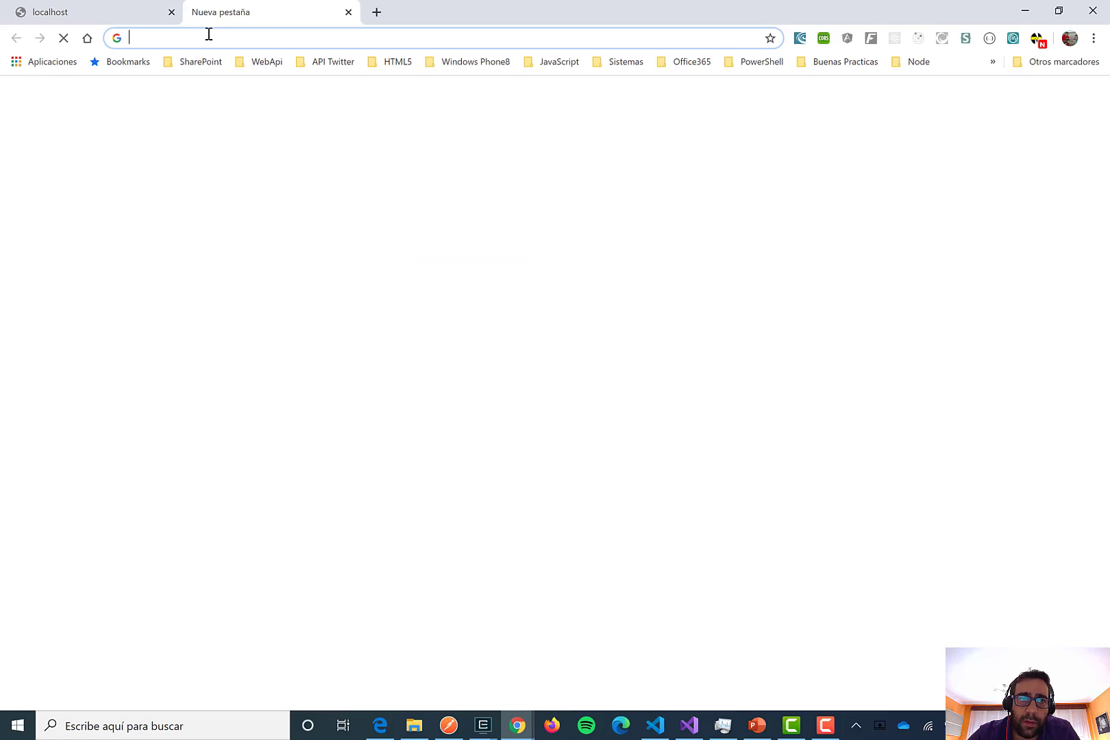
type("jw")
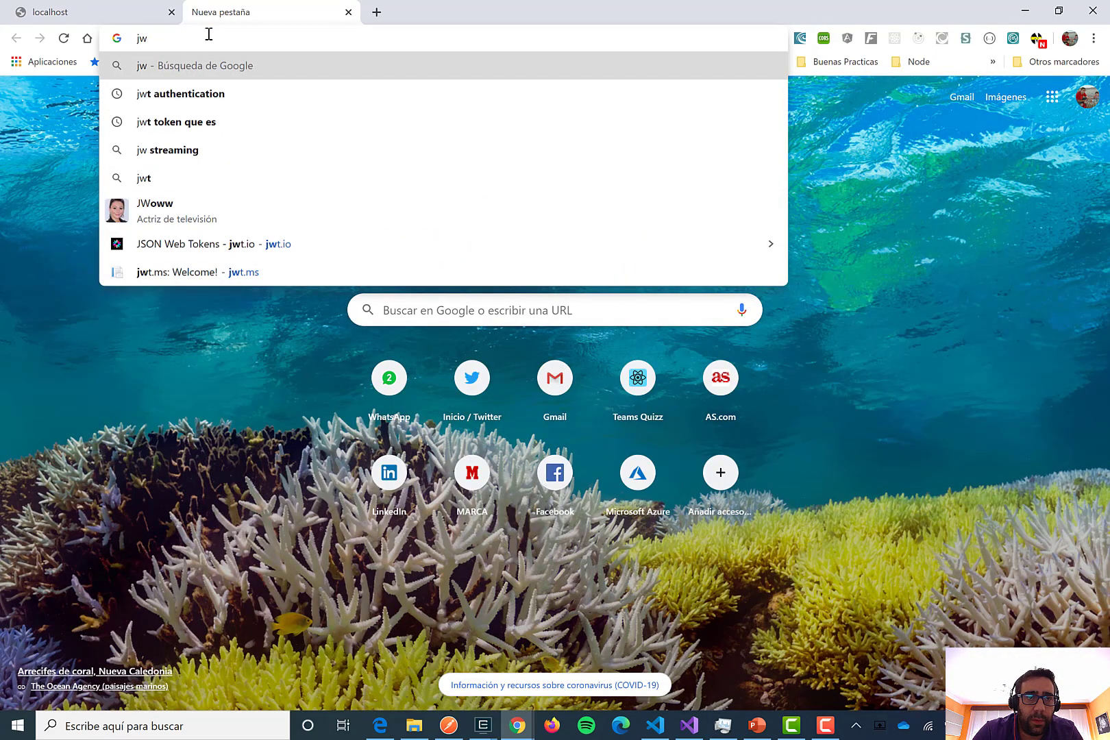
type("t.io")
key("Return")
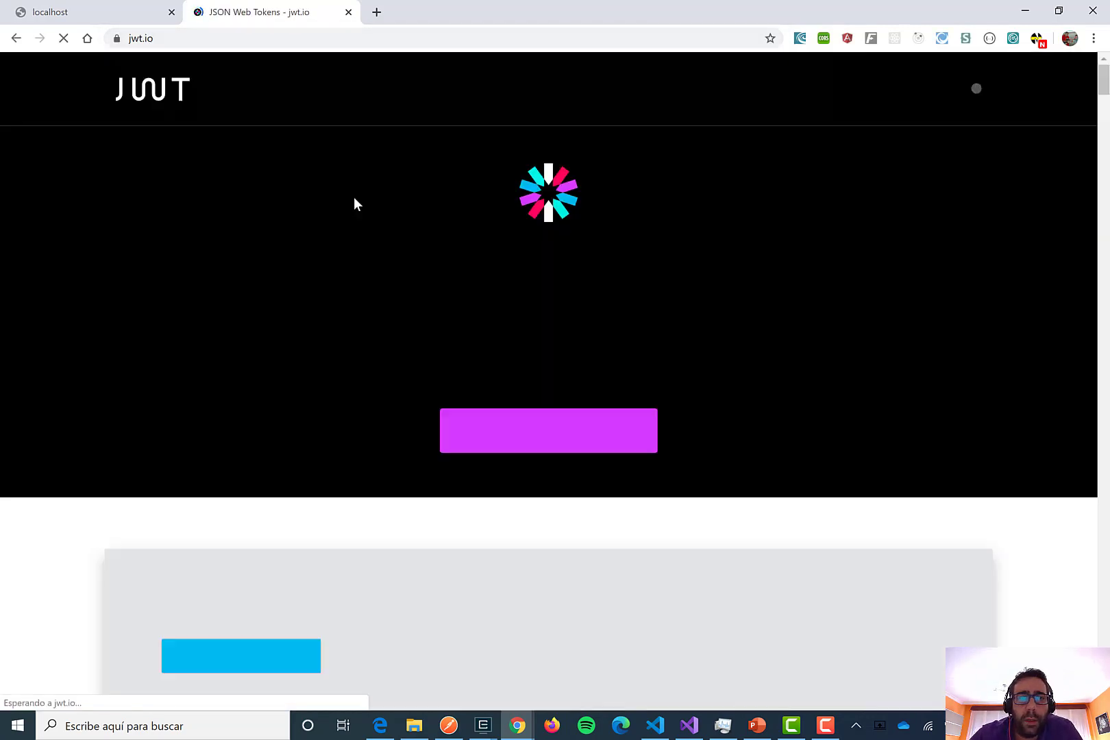
left_click(377, 13)
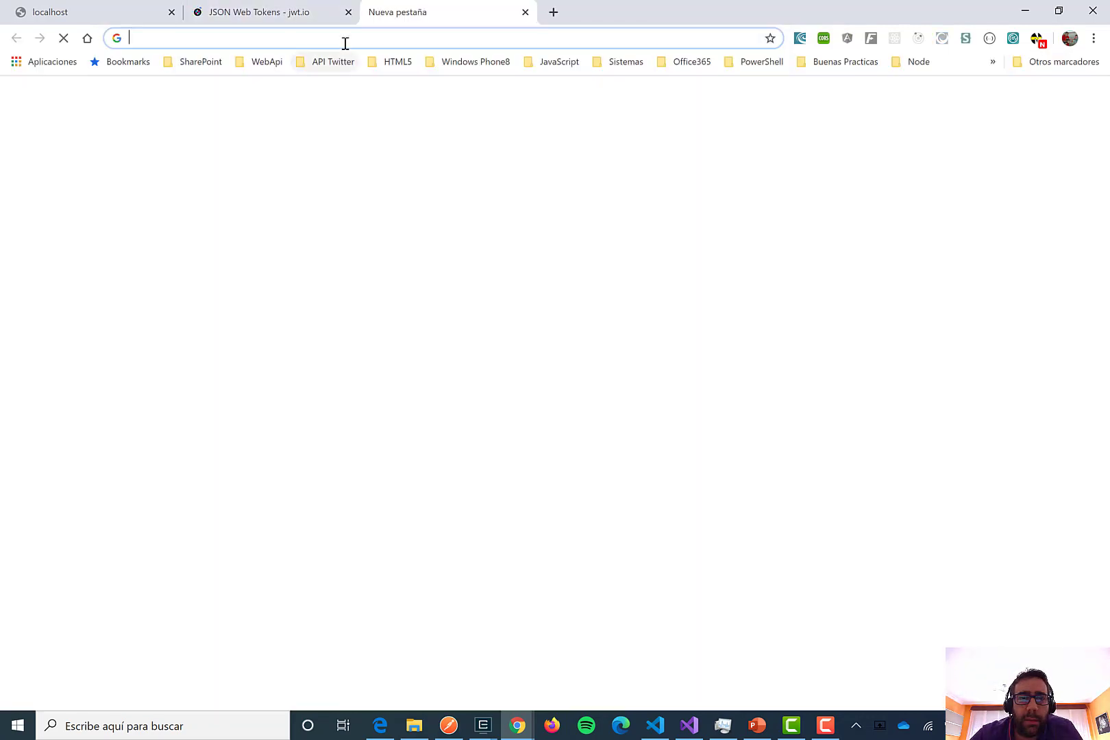
type("jw")
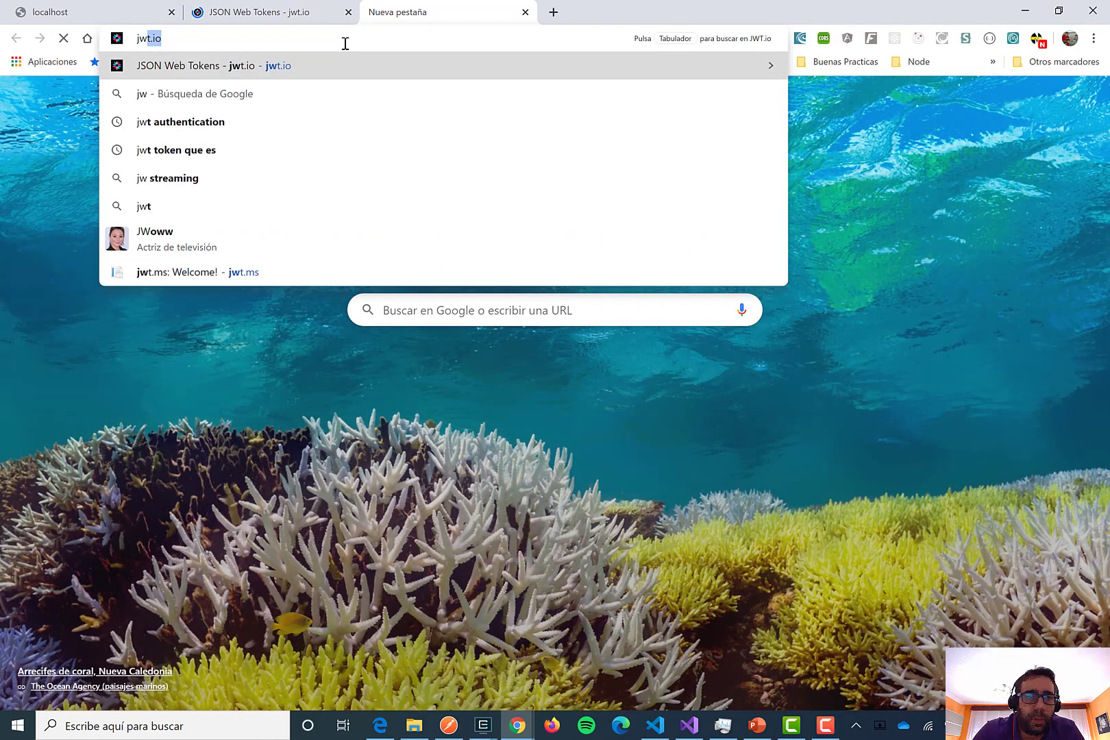
type("t.ms")
key("Return")
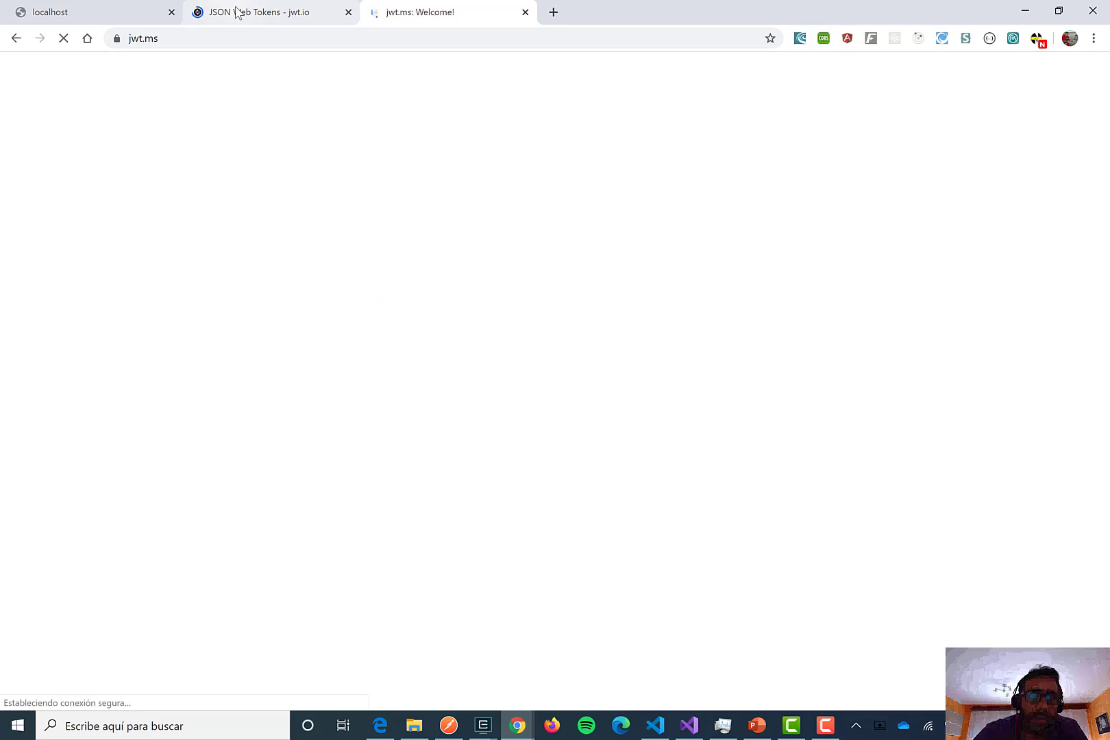
Replace the sample encoded token in the jwt.io Debugger with the copied id_token
left_click(237, 13)
scroll(591, 358, "down", 7)
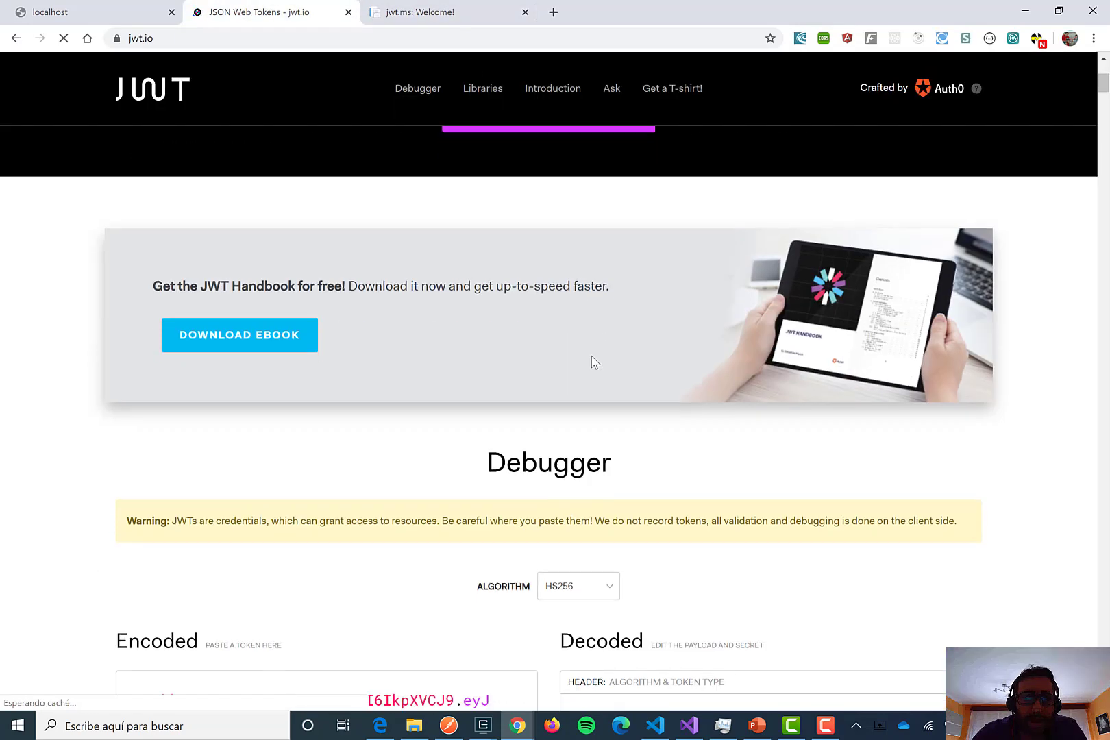
scroll(449, 419, "down", 2)
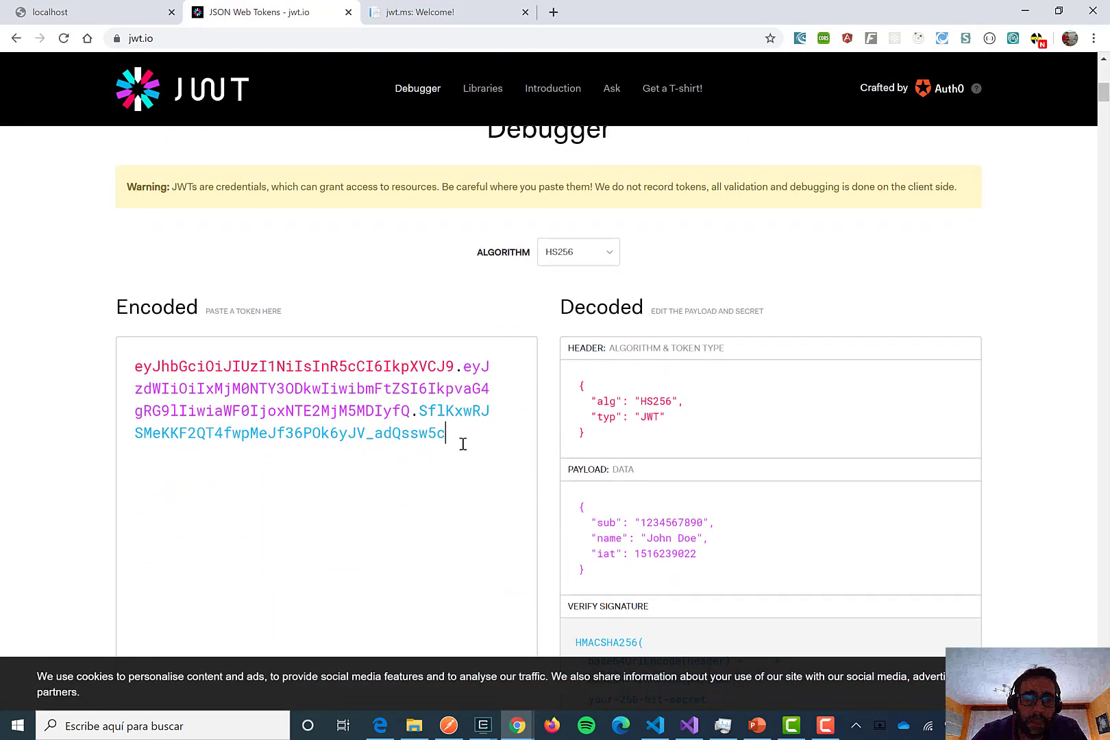
left_click_drag(461, 442, 3, 333)
key("ctrl+v")
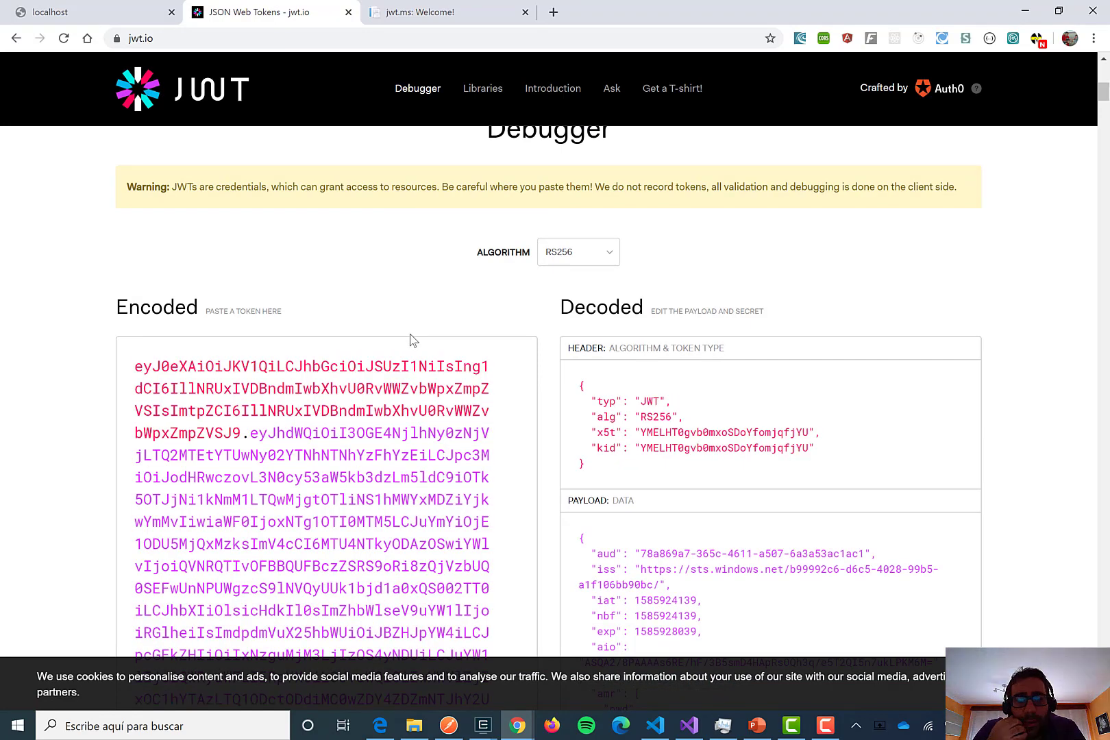
Examine the decoded token's payload claims, including its roles, and the signature verification section
scroll(411, 341, "down", 2)
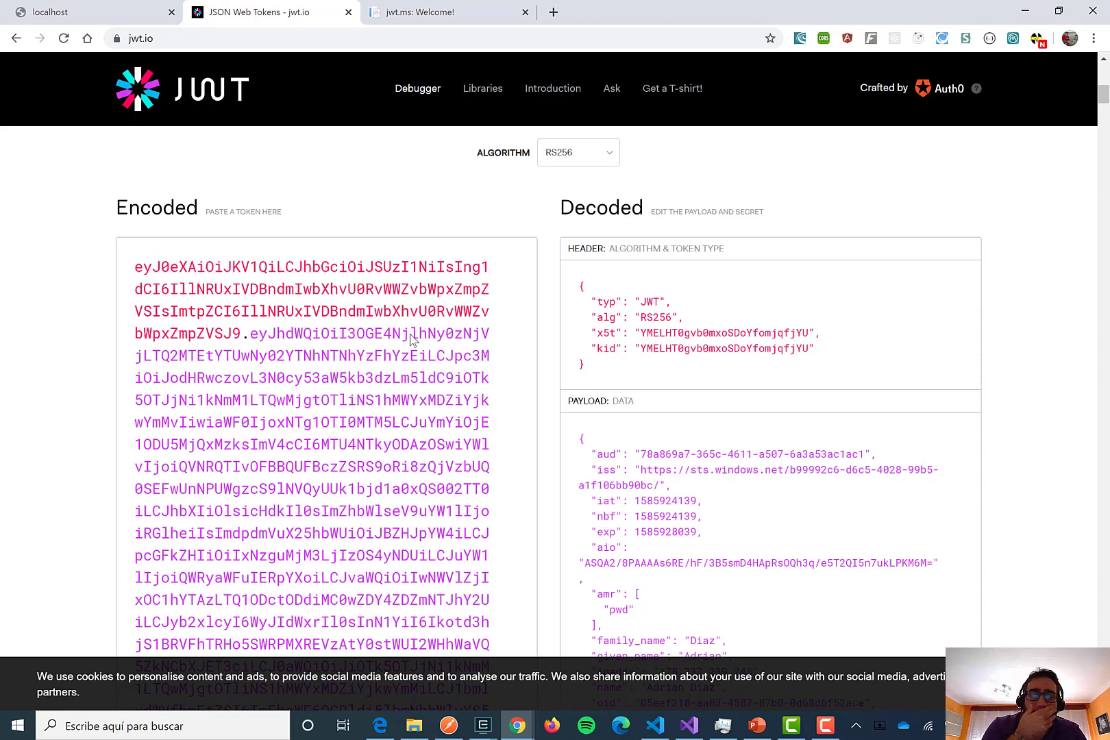
scroll(412, 338, "down", 4)
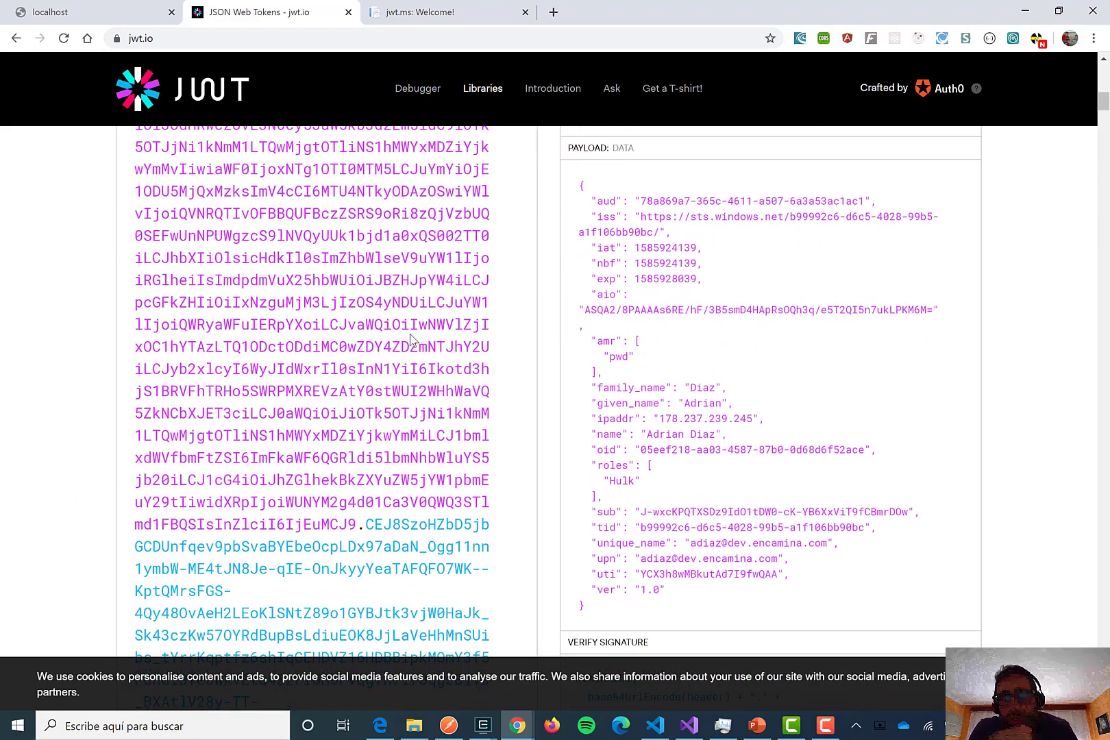
scroll(411, 338, "up", 1)
scroll(412, 338, "down", 1)
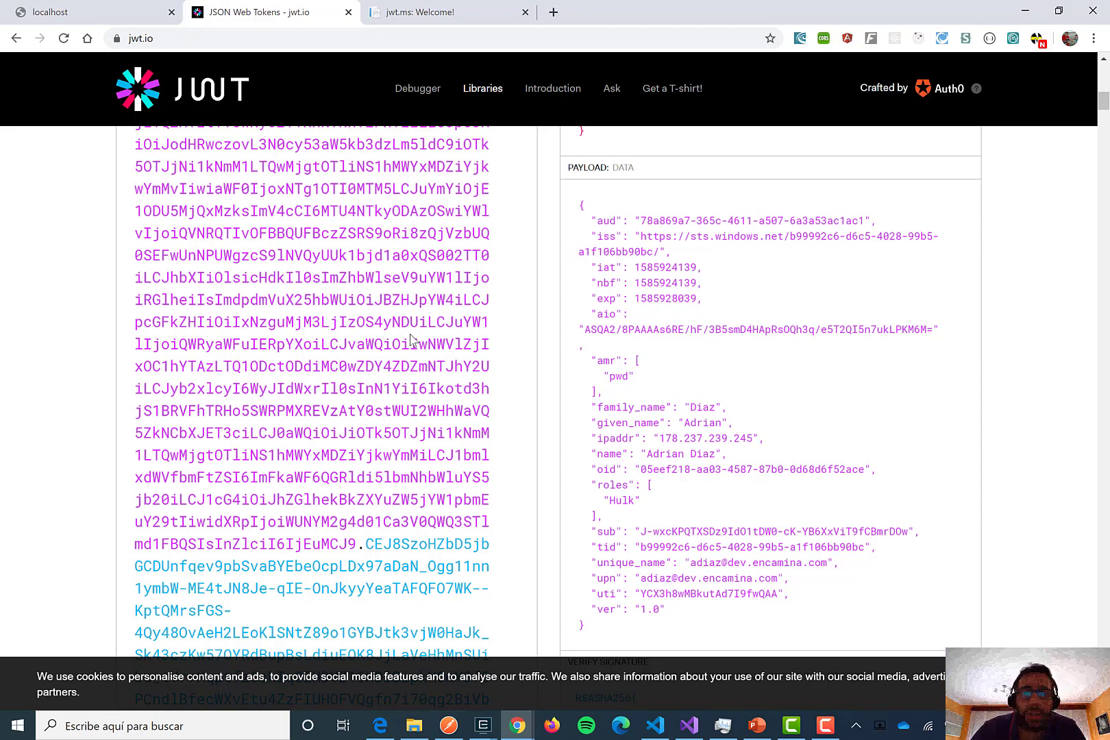
scroll(751, 240, "down", 3)
scroll(751, 243, "down", 2)
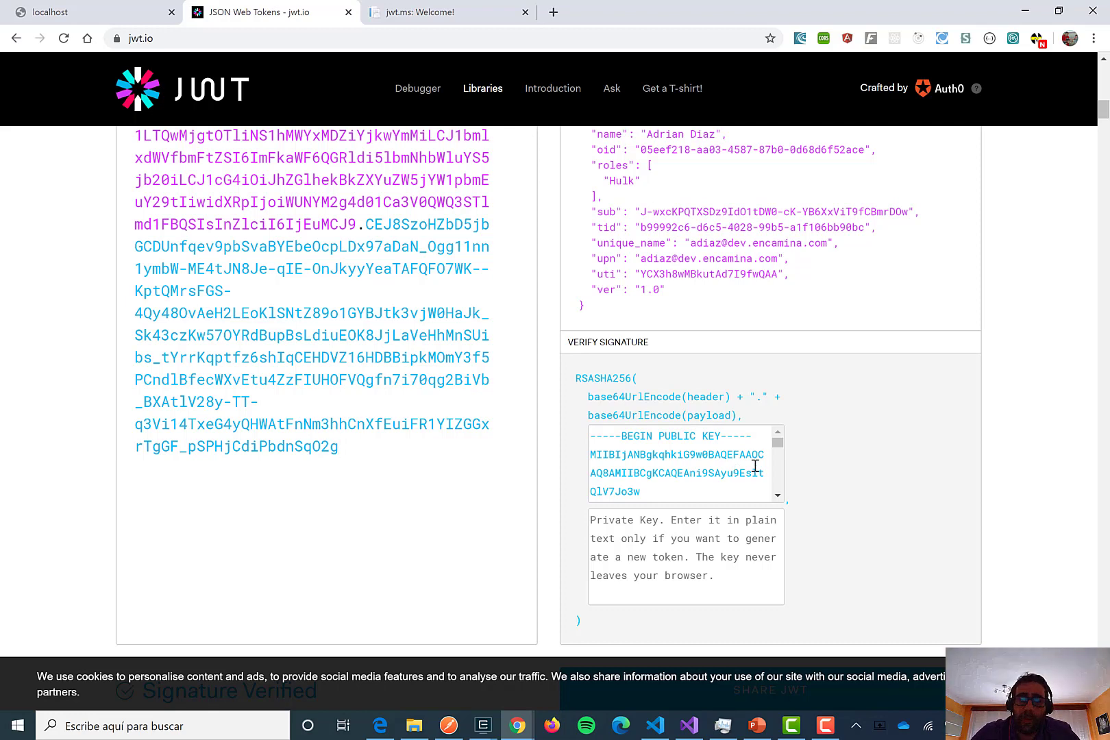
Switch back to Postman, close the access token manager, and set the request's authorization type to Bearer Token
key("alt+Tab")
key("ctrl+a")
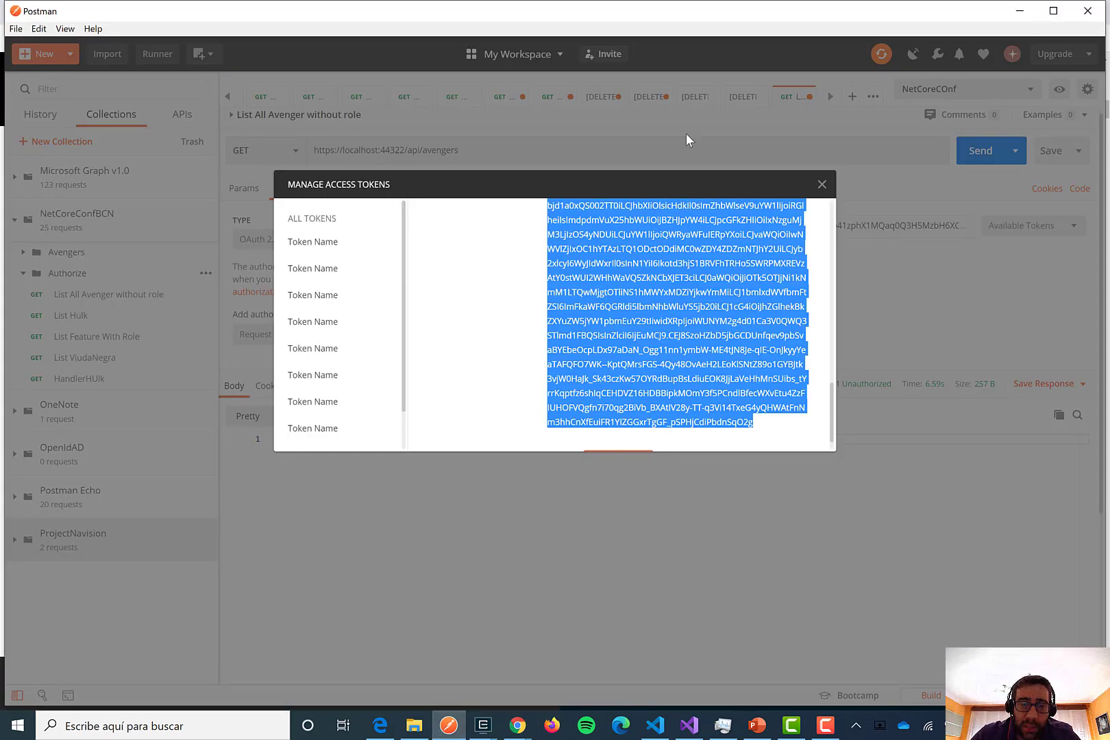
left_click(821, 180)
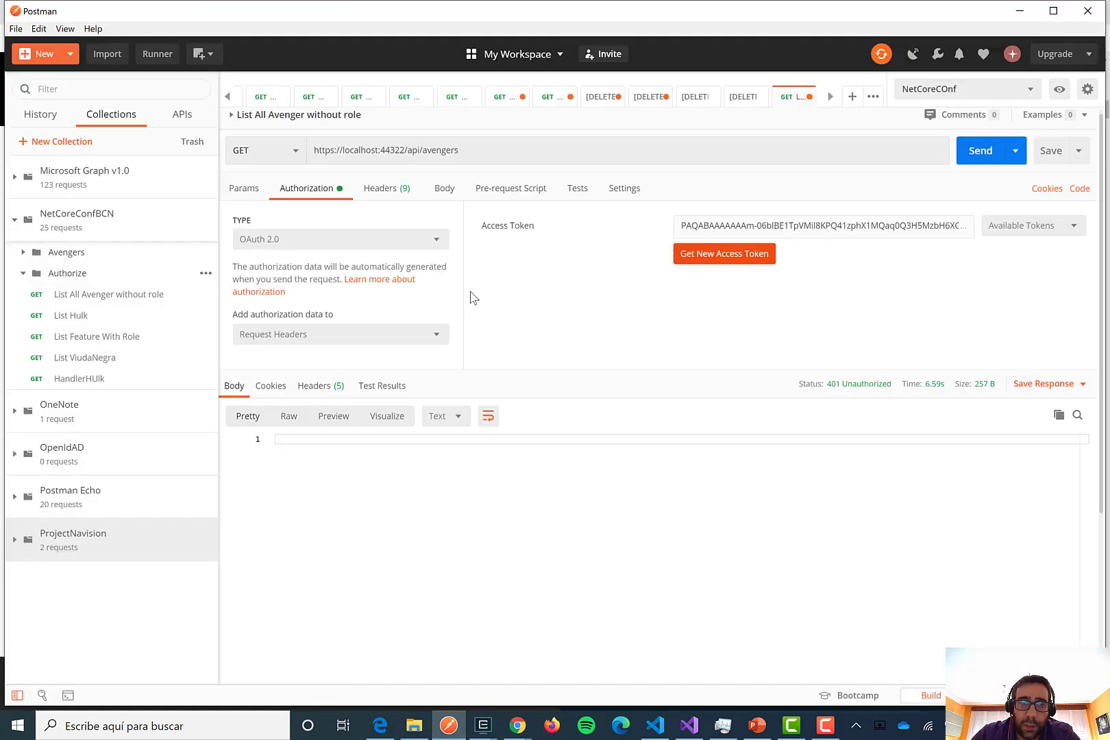
left_click(416, 250)
left_click(337, 328)
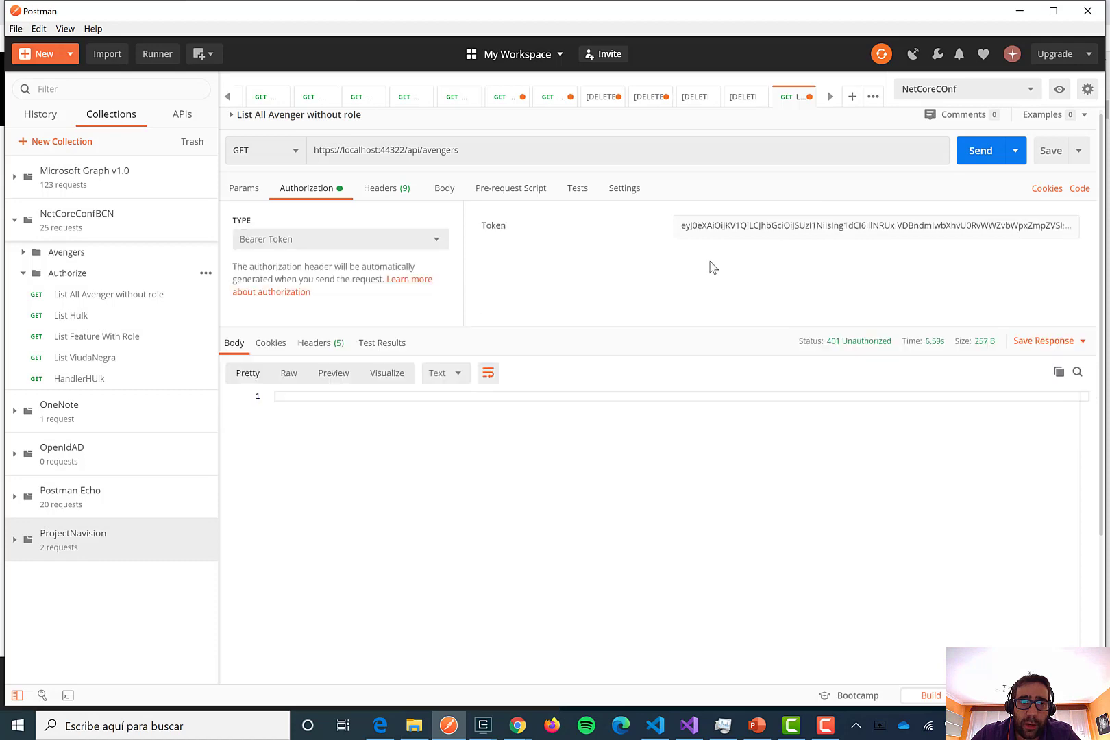
Replace the old bearer token of the List All Avenger without role request with the copied id_token
left_click(719, 233)
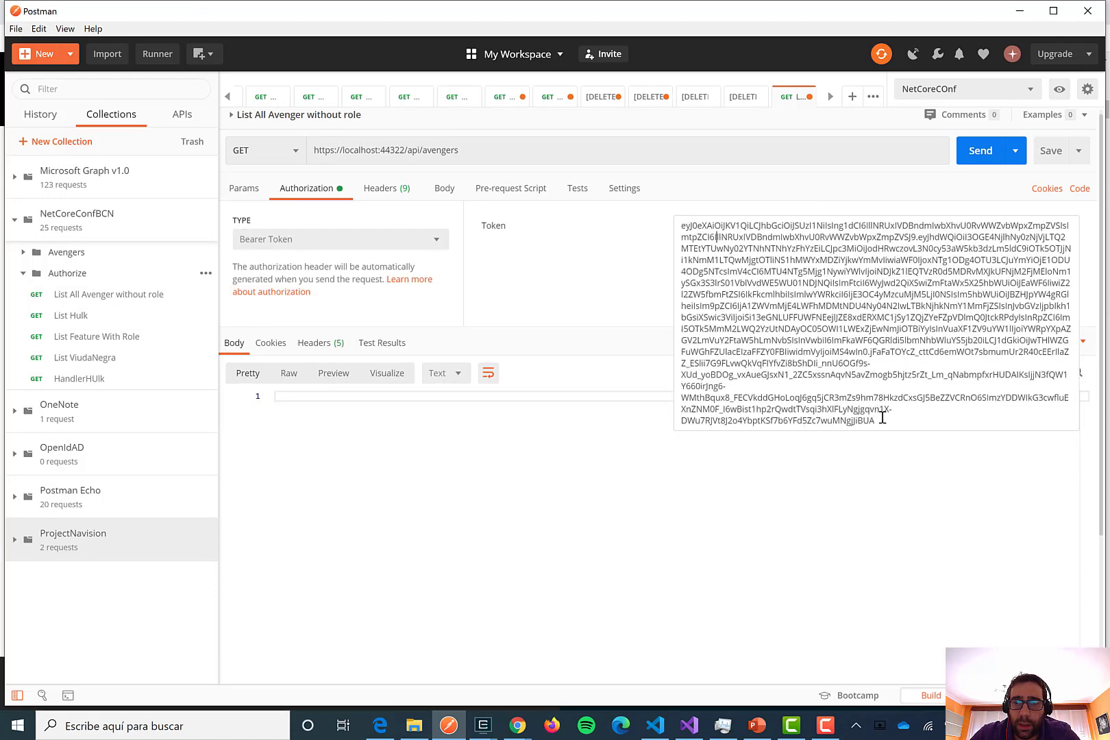
left_click_drag(880, 418, 827, 363)
left_click_drag(746, 281, 662, 235)
key("BackSpace")
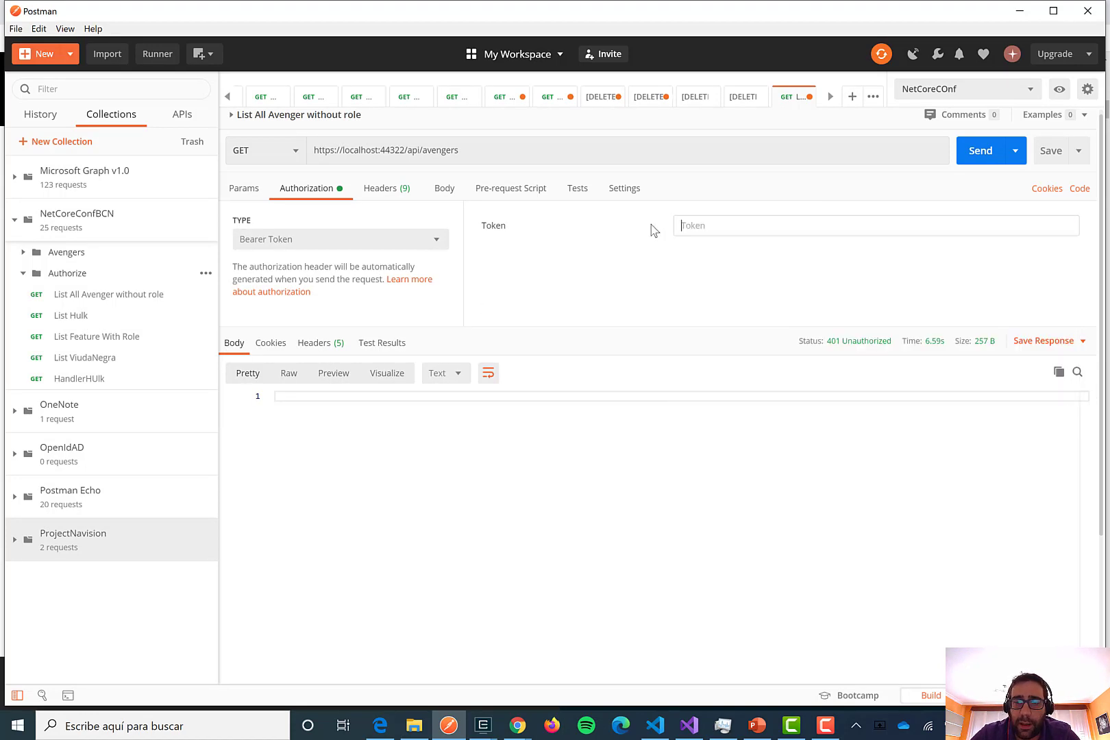
key("ctrl+v")
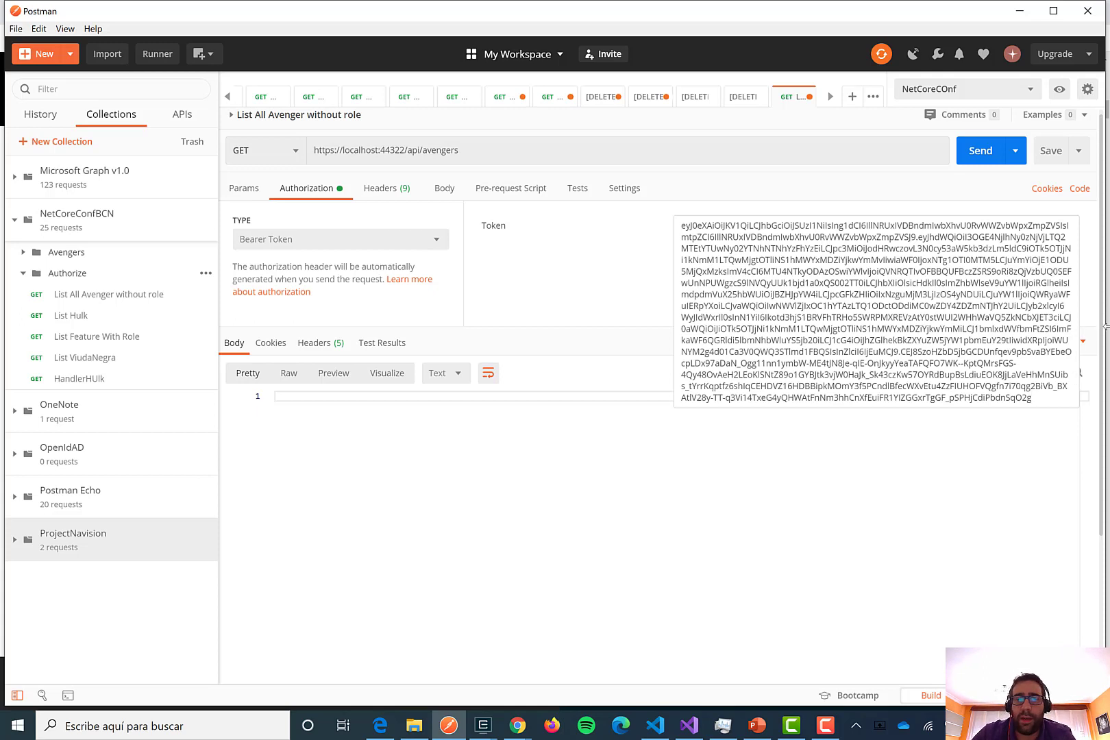
Send the List All Avenger without role request with the new bearer token and review the returned JSON list
left_click(995, 162)
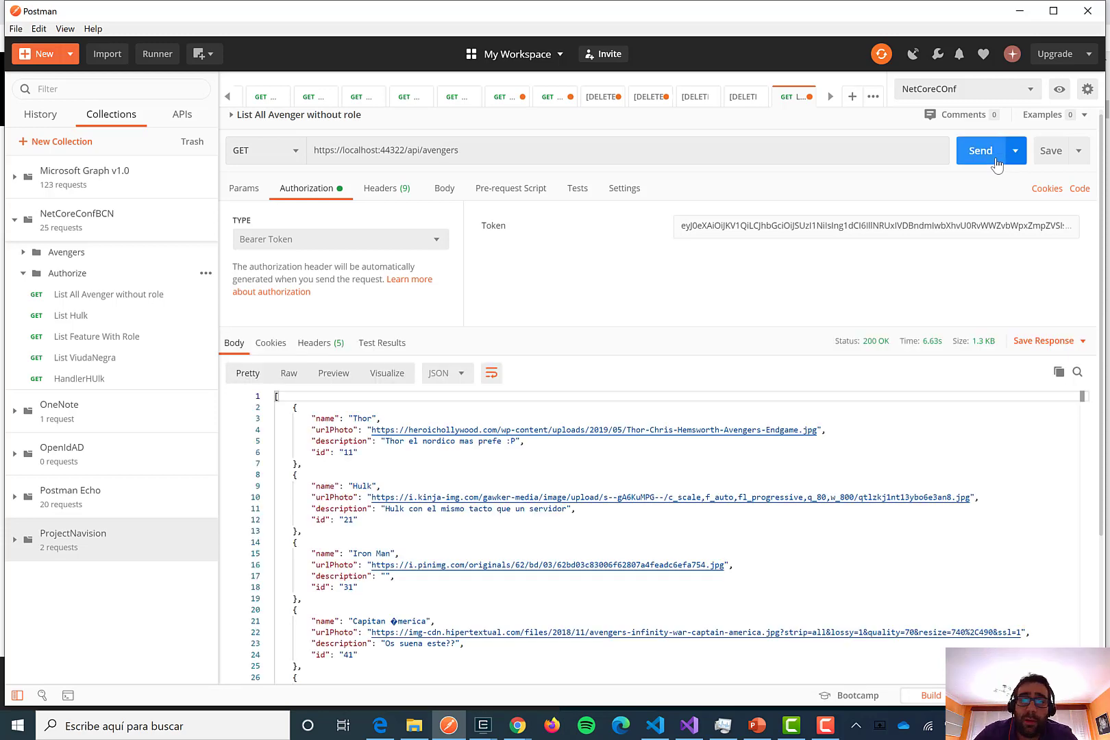
scroll(646, 466, "down", 1)
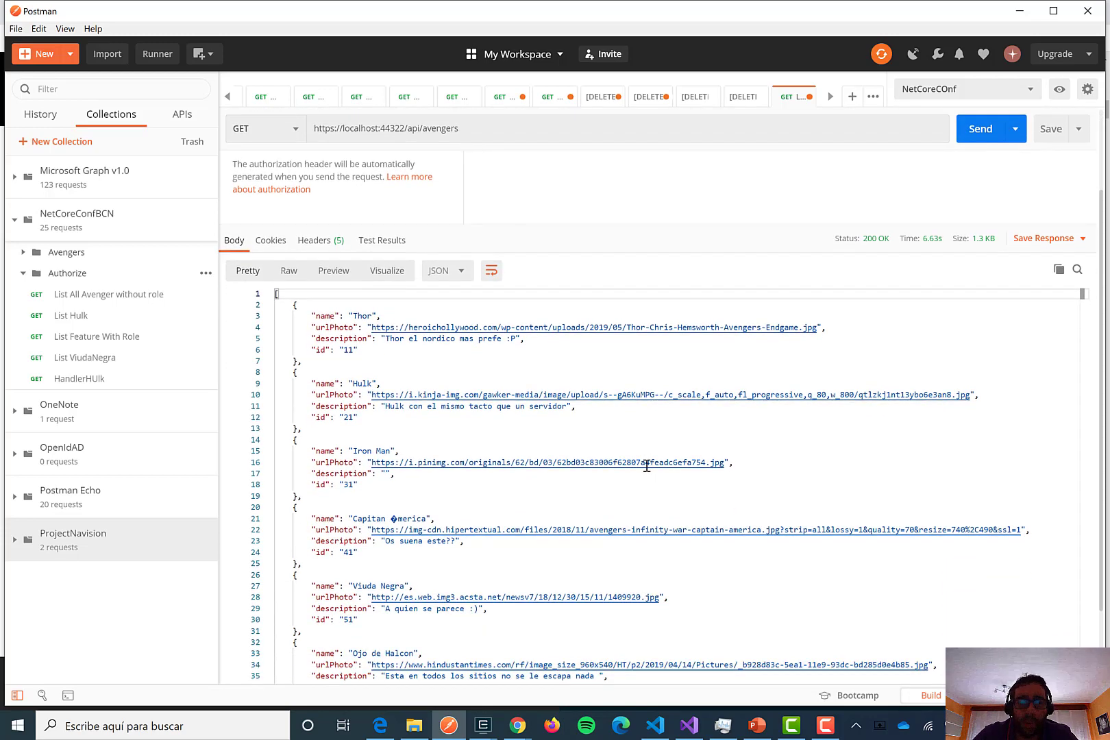
scroll(646, 465, "down", 2)
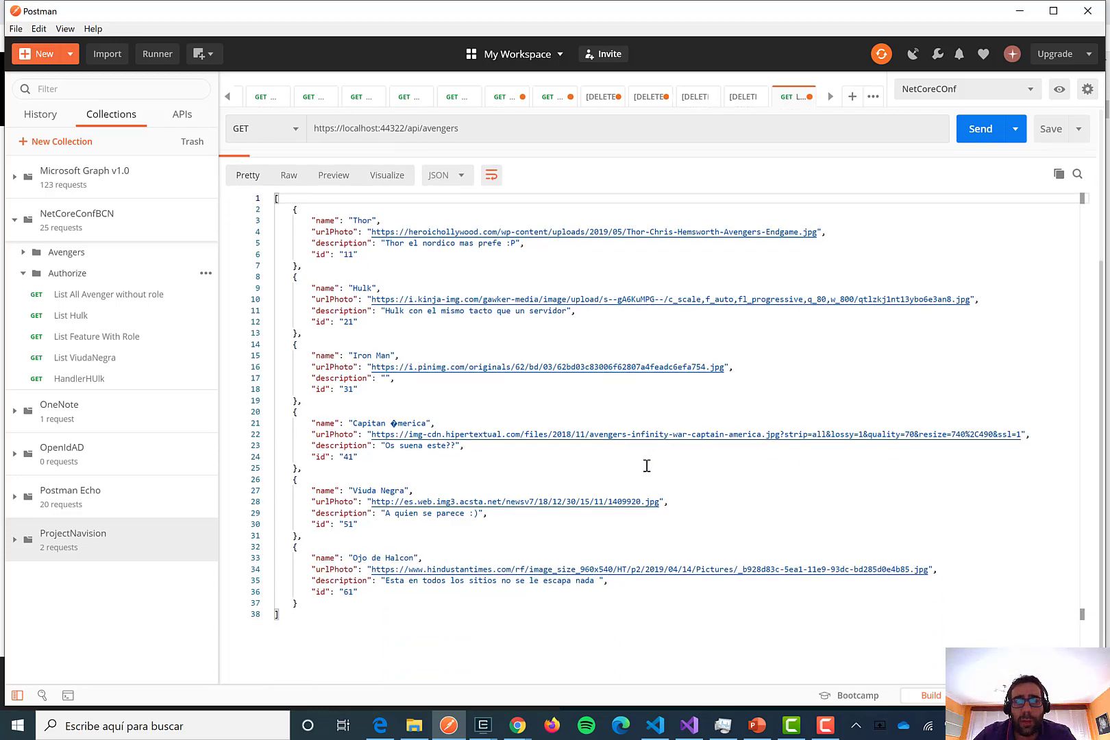
scroll(646, 465, "up", 2)
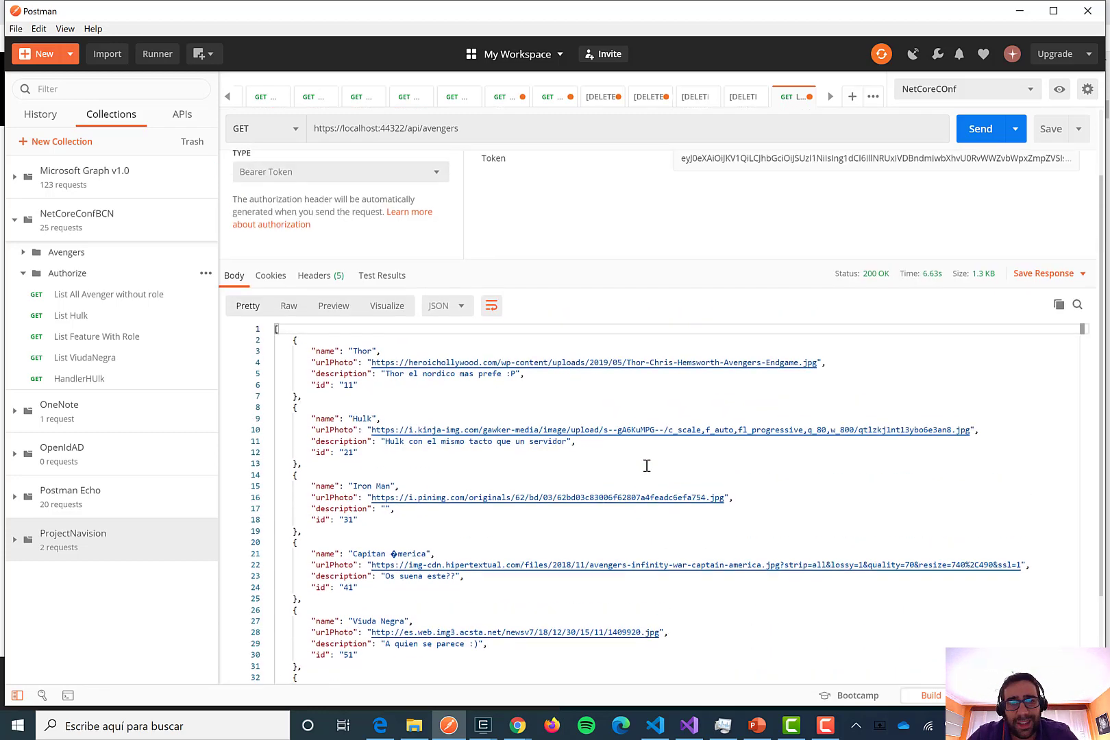
scroll(646, 465, "up", 1)
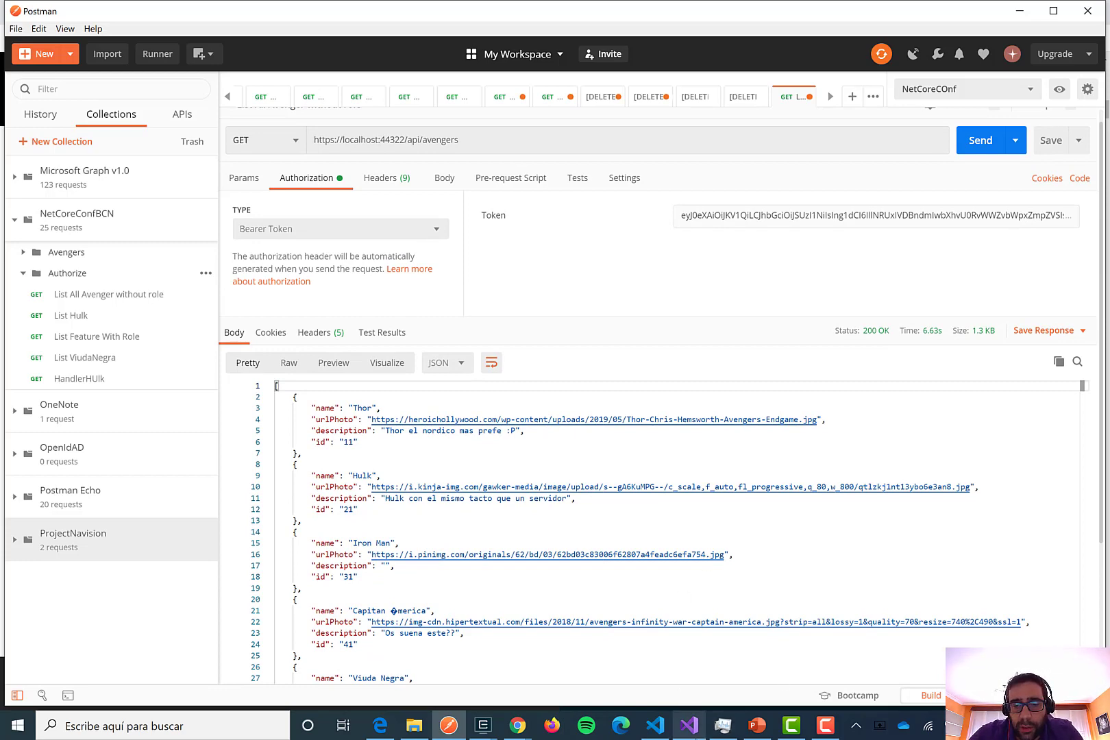
Switch to Visual Studio, stop the debugging session, and run the API again after reviewing the role-restricted GetHulk and GetViudaNegra actions
left_click(689, 725)
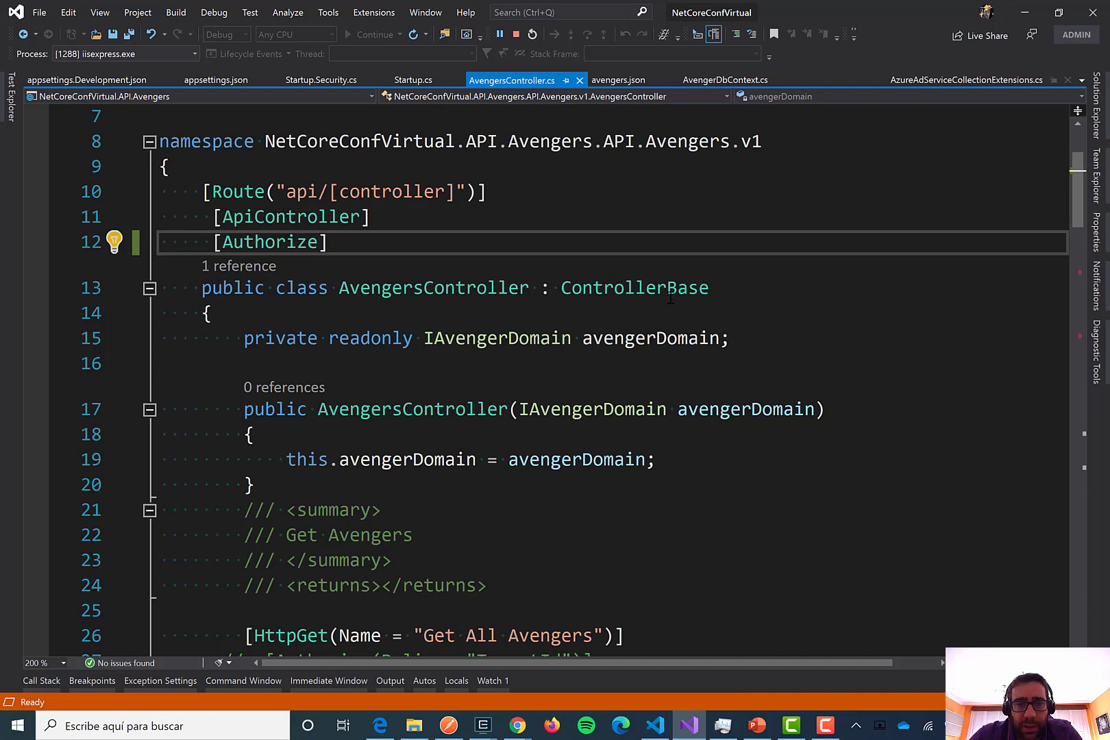
left_click(516, 34)
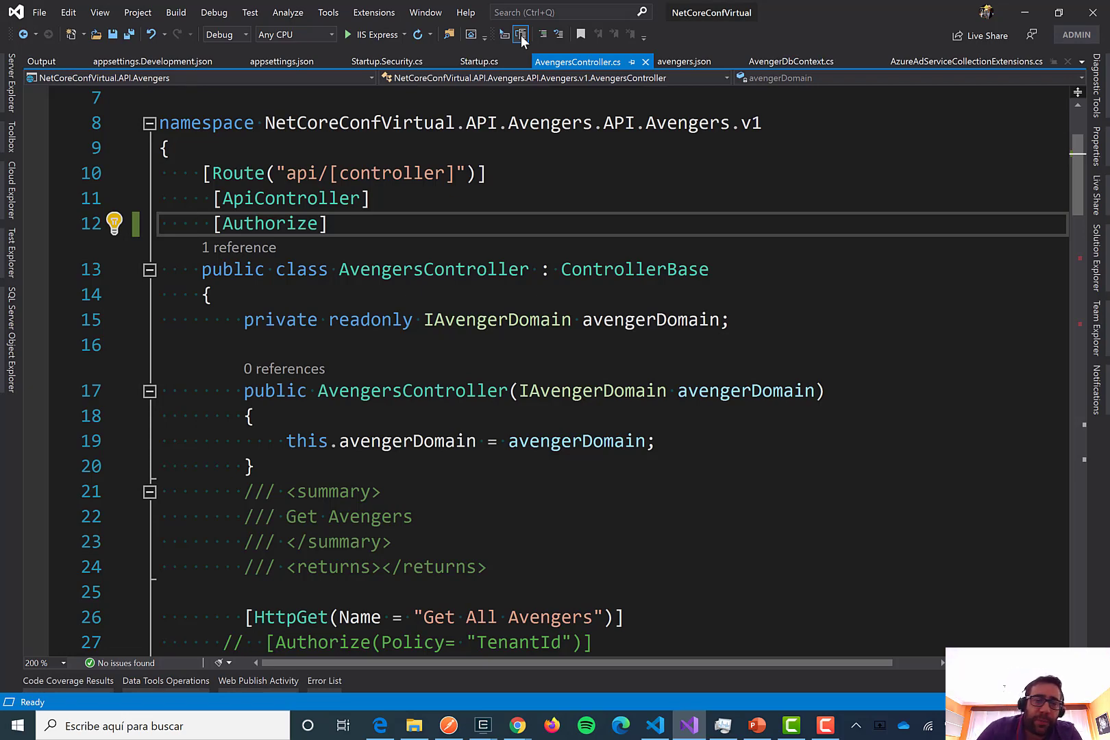
scroll(590, 157, "down", 3)
scroll(590, 157, "down", 1)
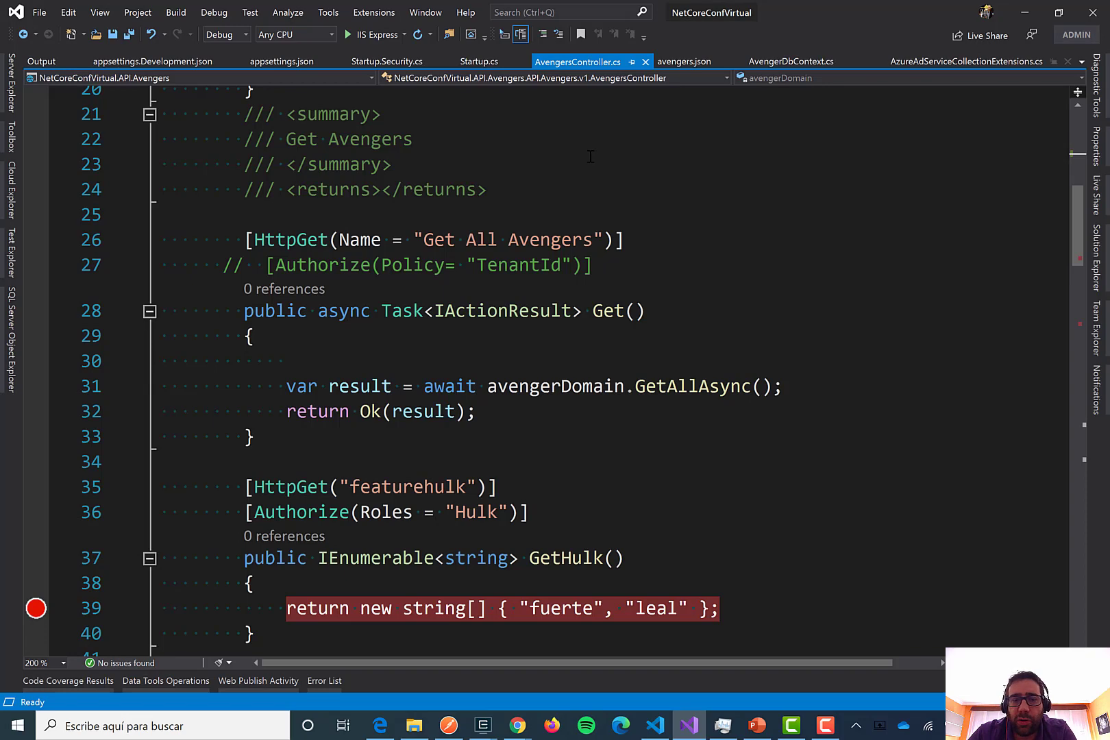
scroll(586, 291, "down", 3)
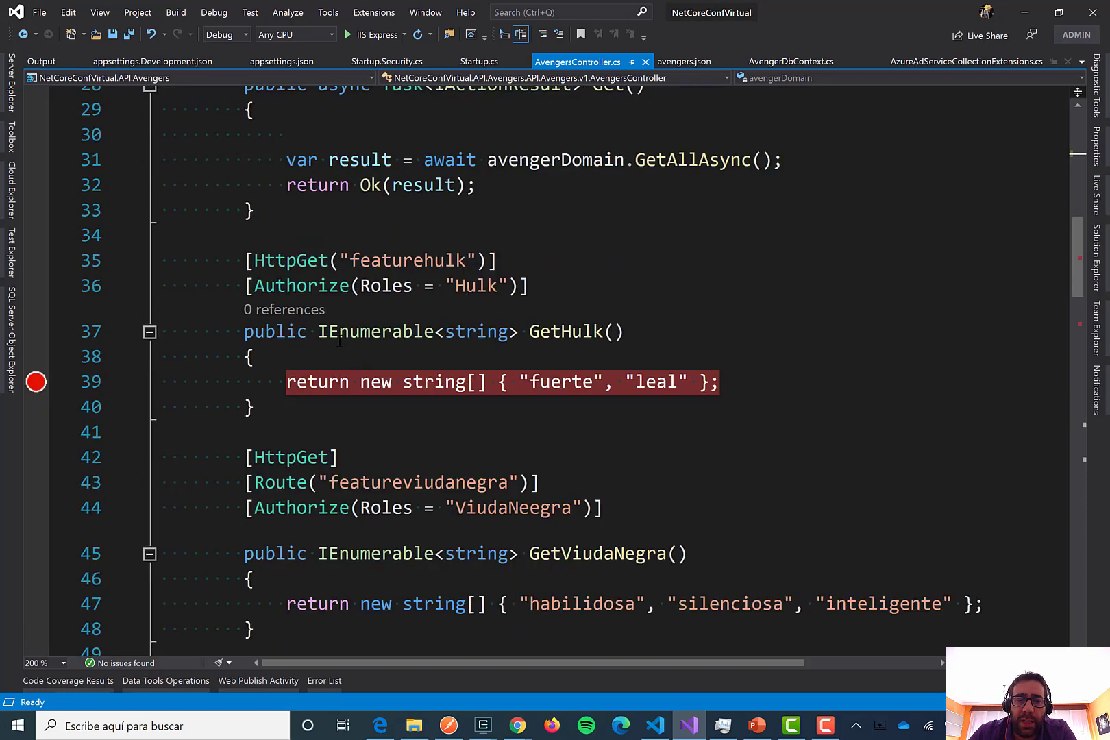
mouse_move(388, 289)
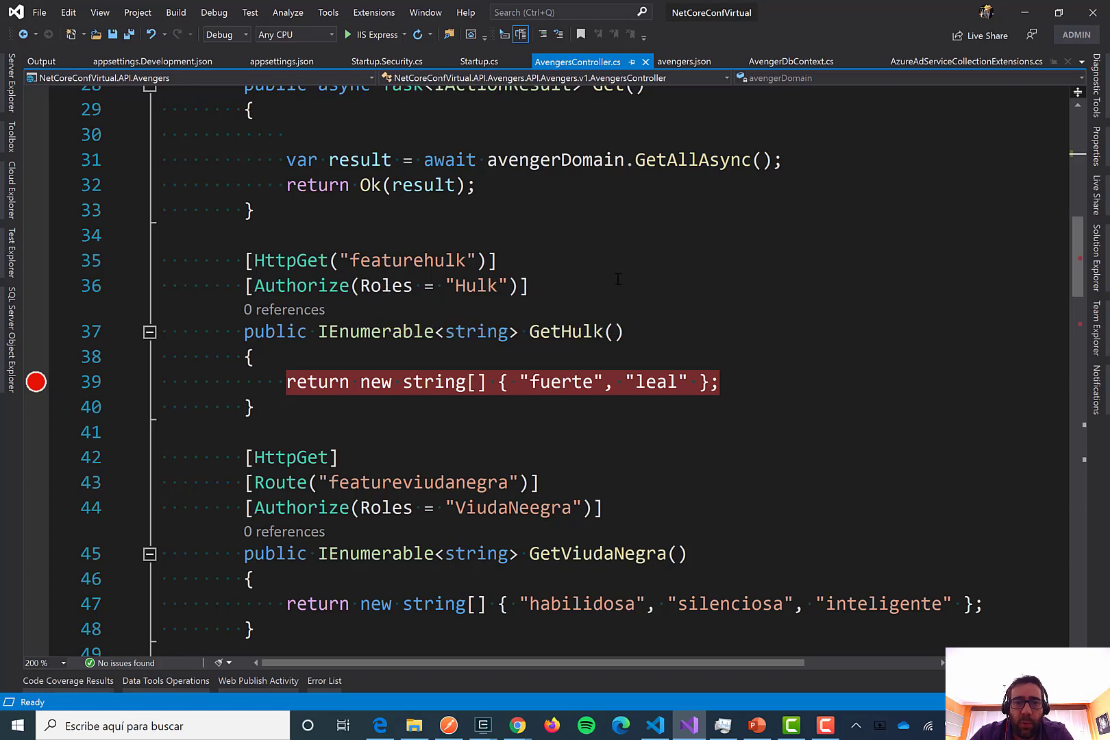
scroll(664, 277, "down", 1)
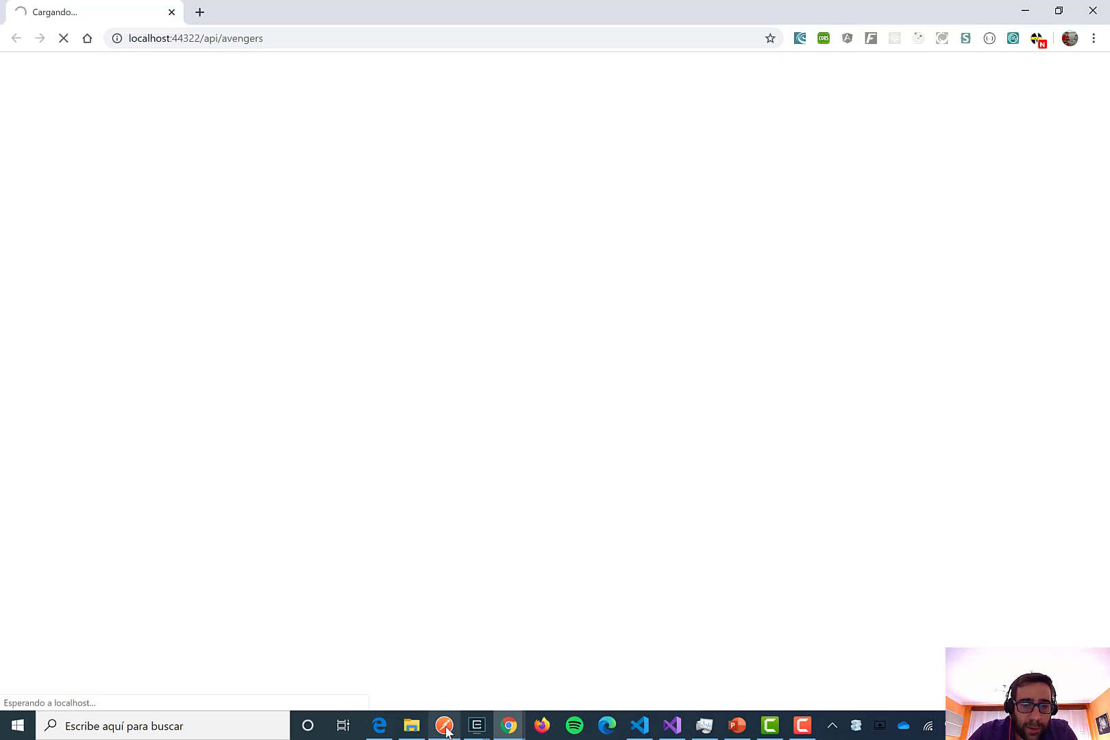
mouse_move(446, 732)
left_click(471, 661)
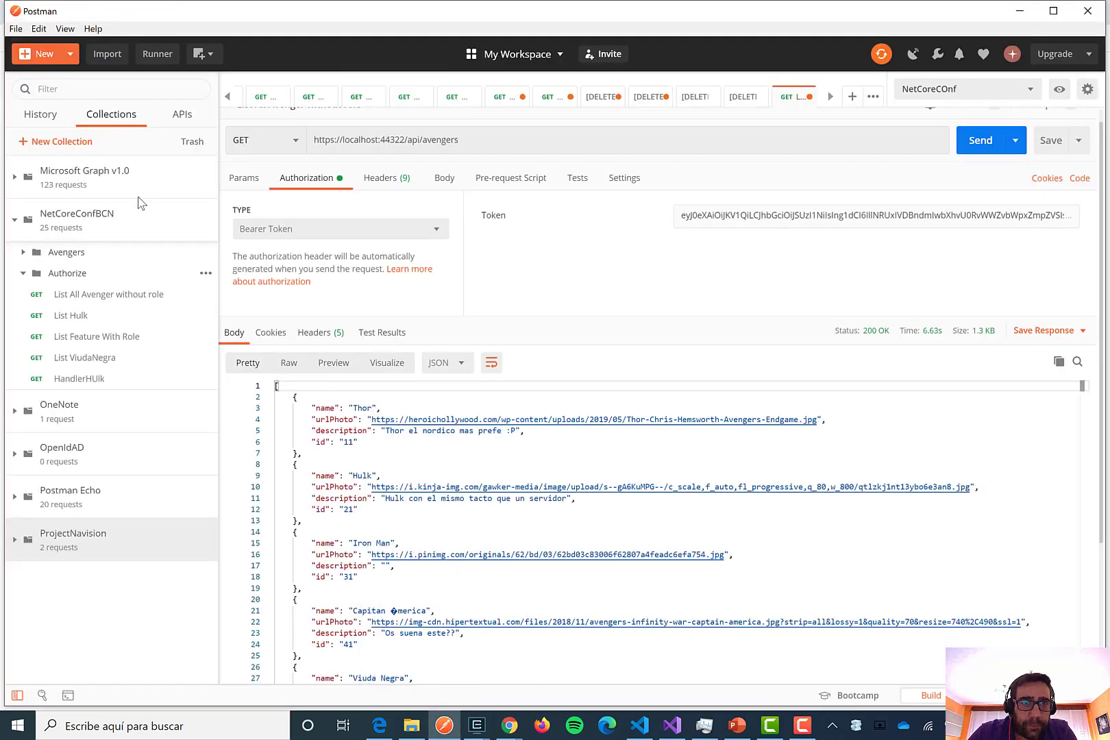
left_click(460, 139)
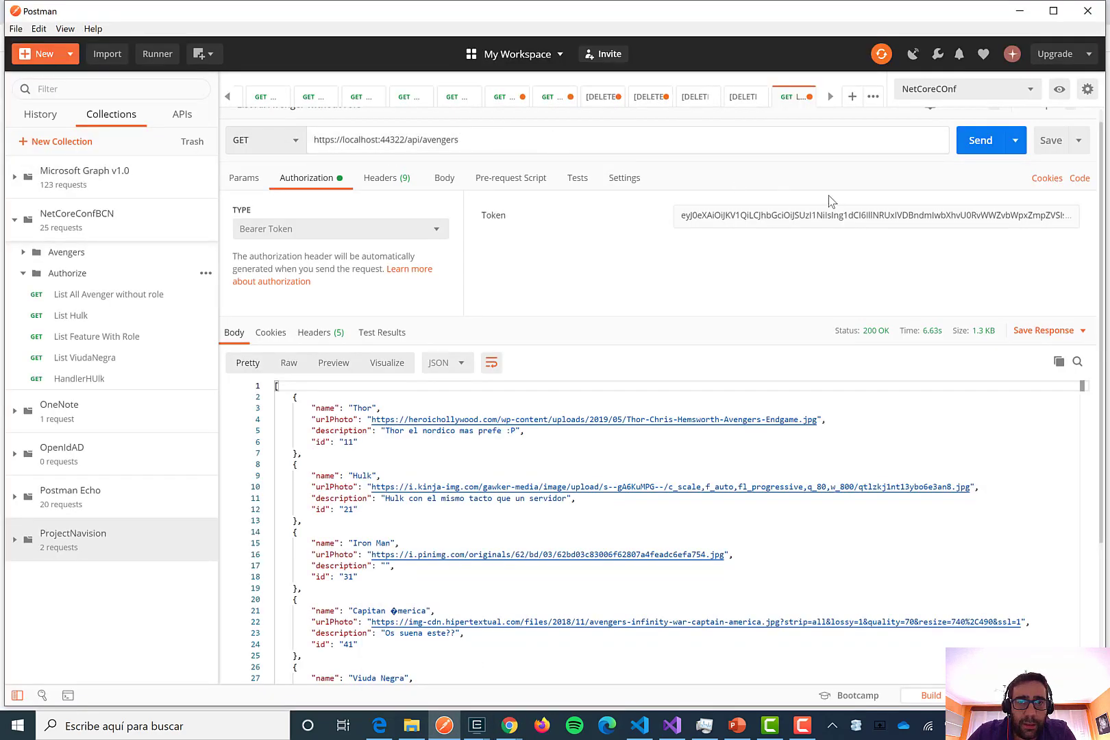
double_click(454, 140)
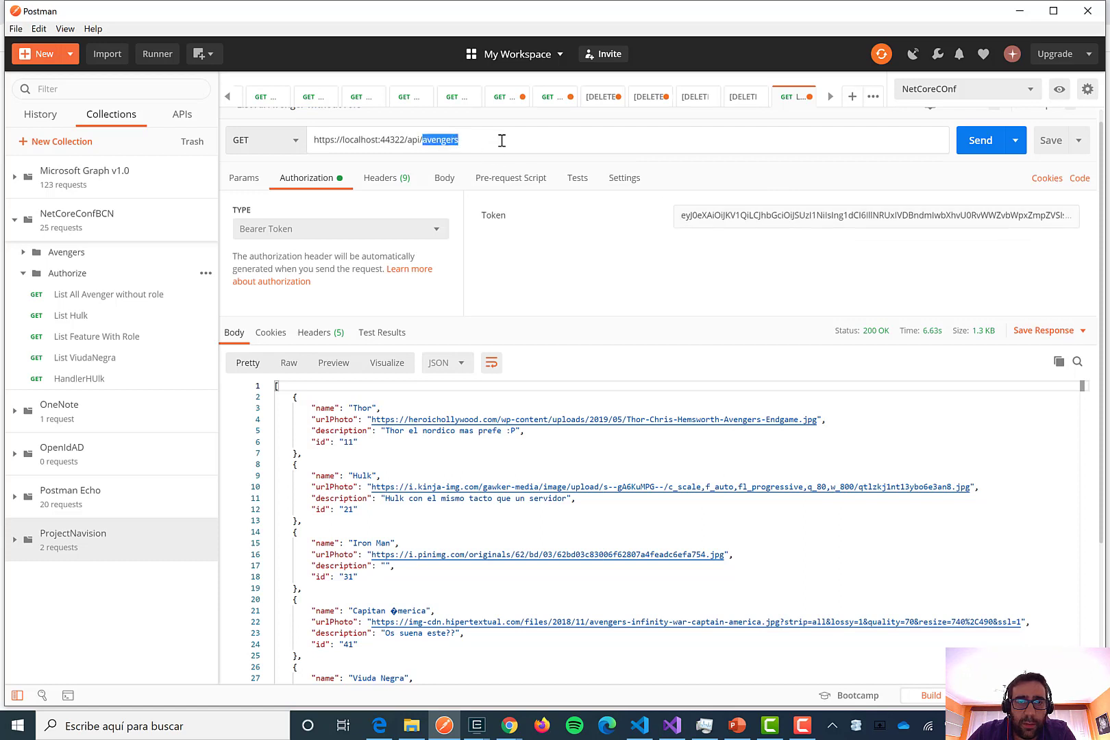
left_click(502, 140)
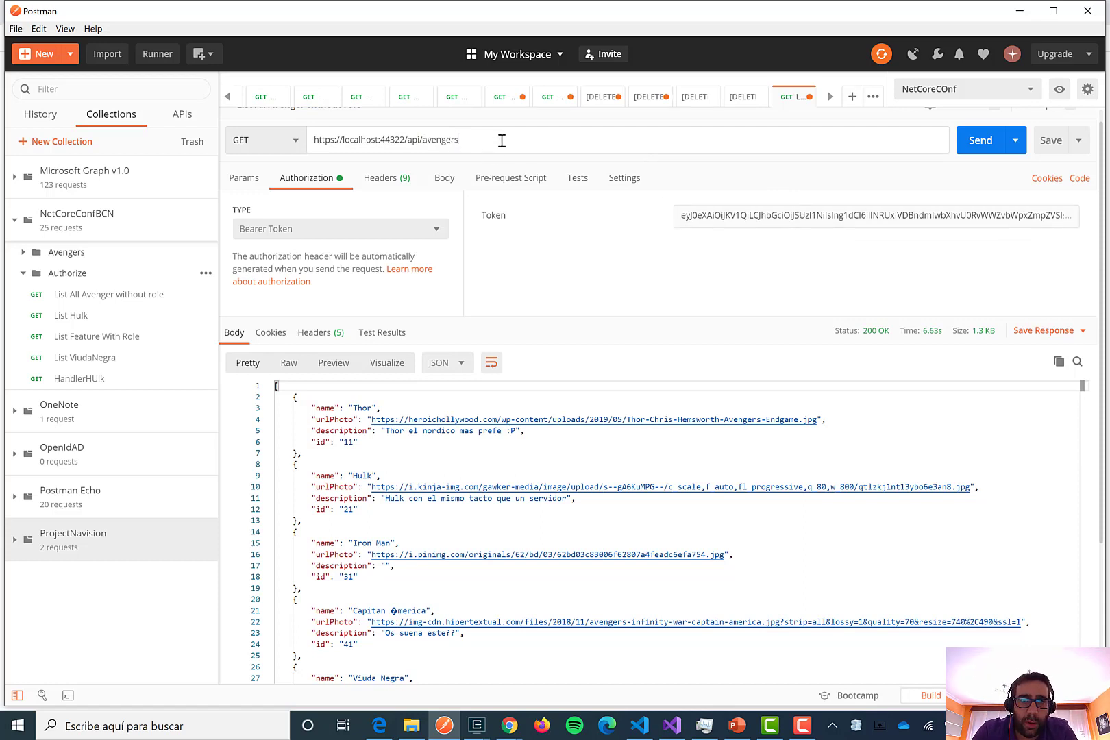
type("/featurehulk")
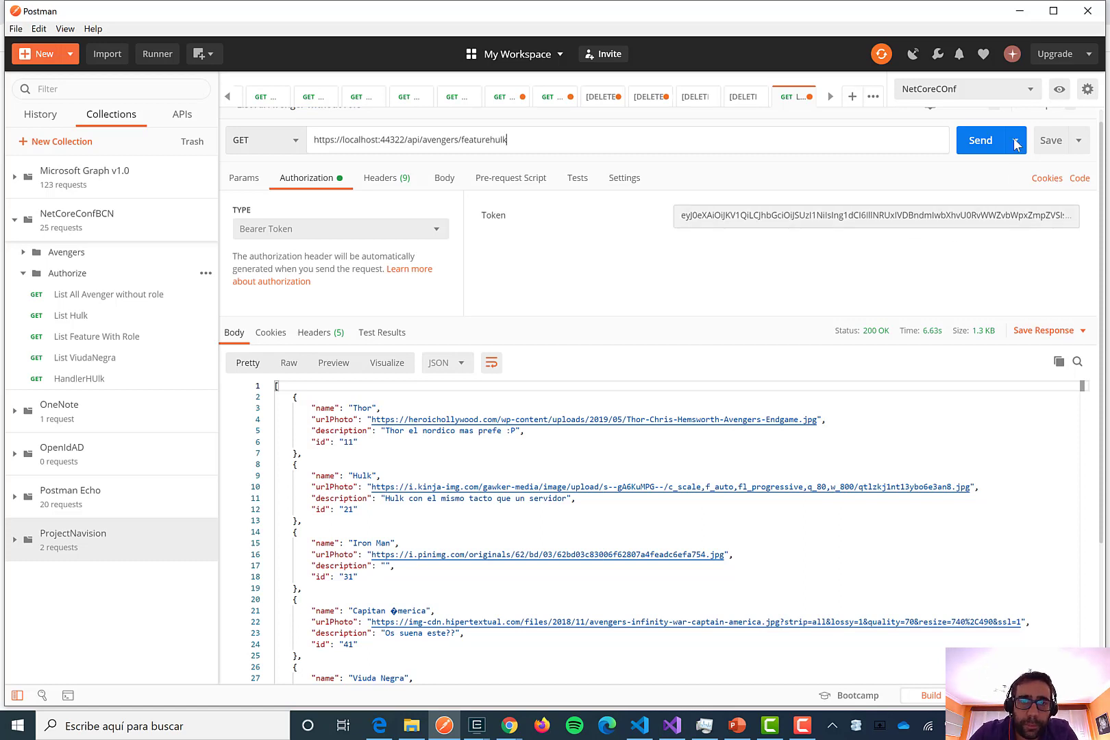
left_click(981, 141)
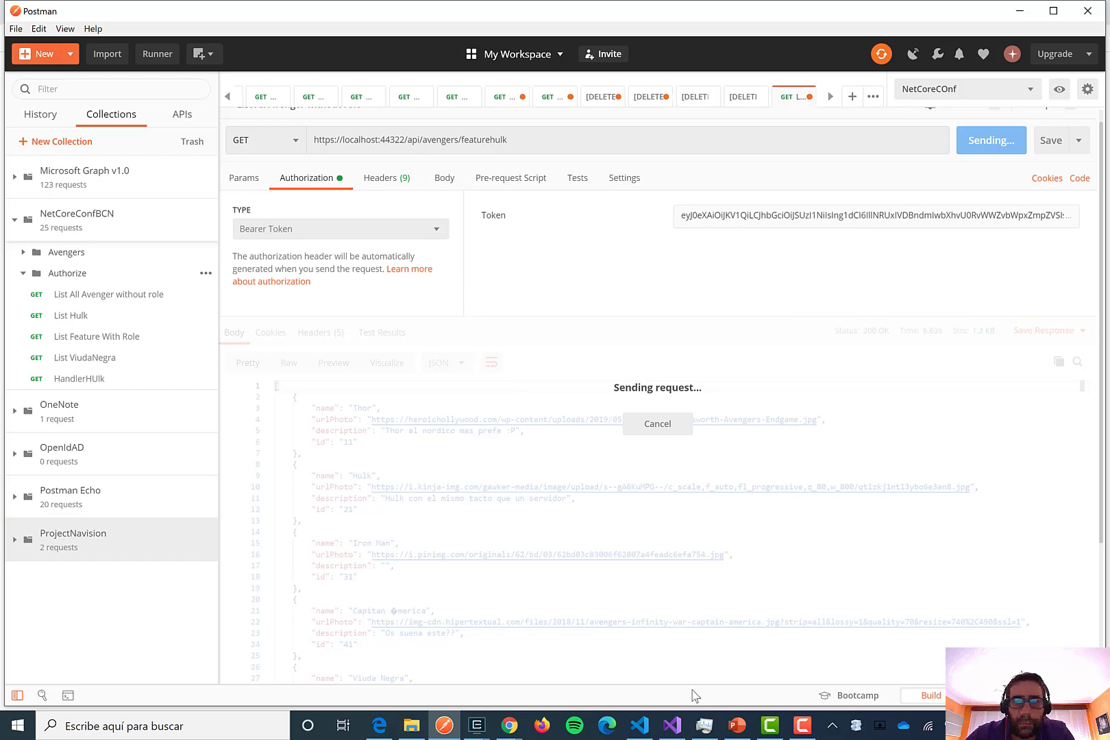
Switch to Visual Studio and continue execution past the breakpoint in the GetHulk action
left_click(673, 726)
left_click(539, 425)
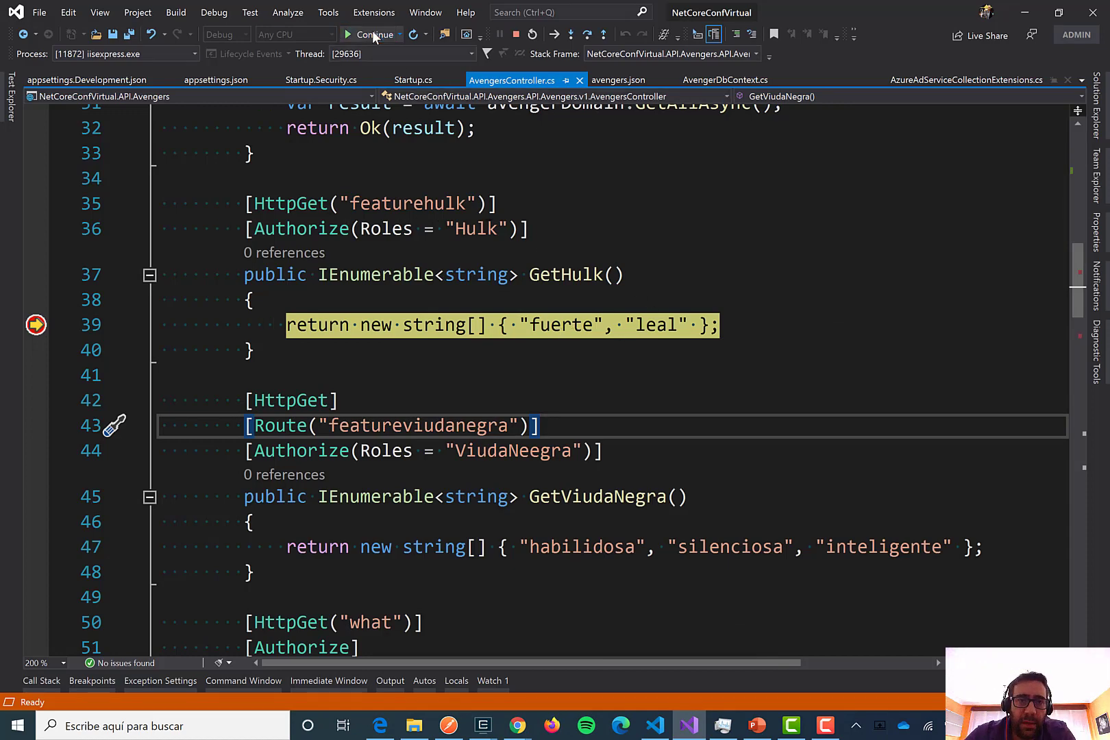
left_click(372, 30)
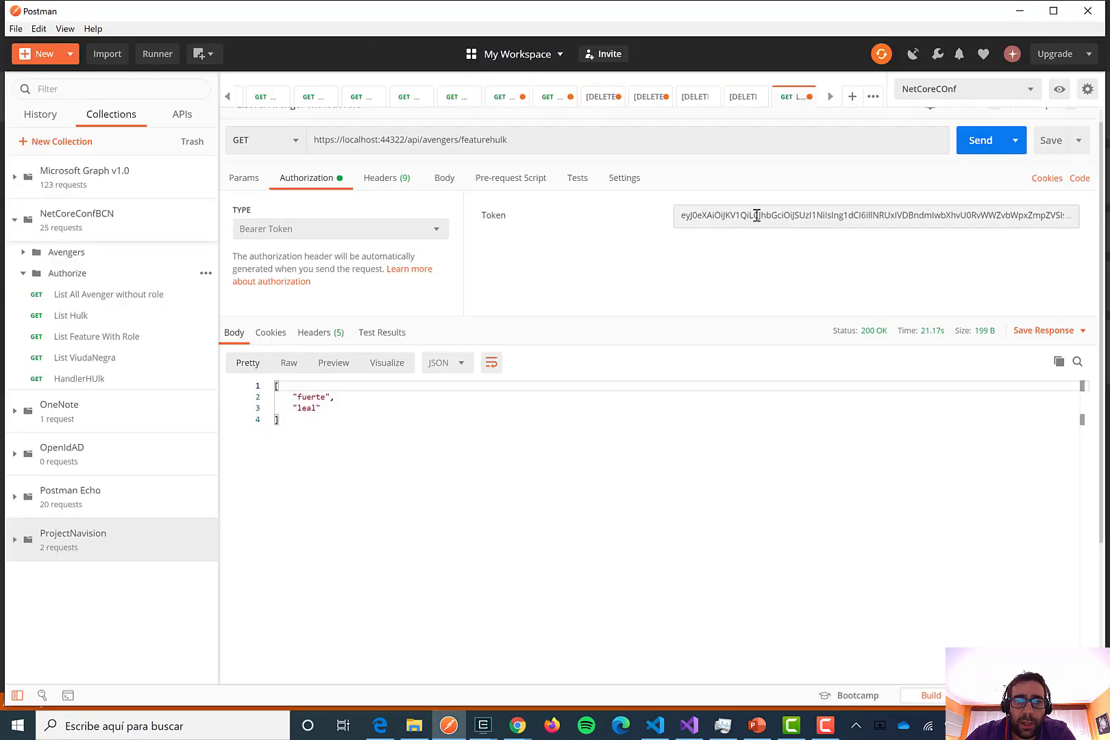
Change the request URL's ending to featureviudanegra, send the request, and check the explanation of its response status
left_click(522, 136)
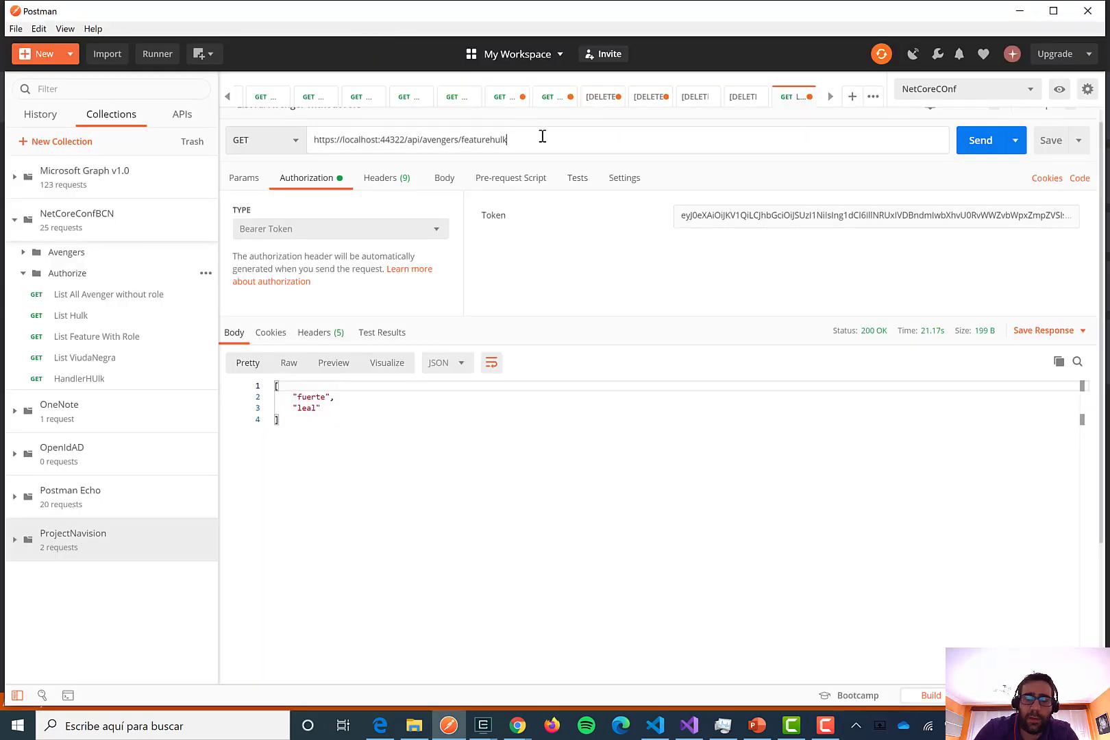
key("BackSpace")
key("BackSpace")
key("BackSpace")
key("BackSpace")
key("BackSpace")
type("e")
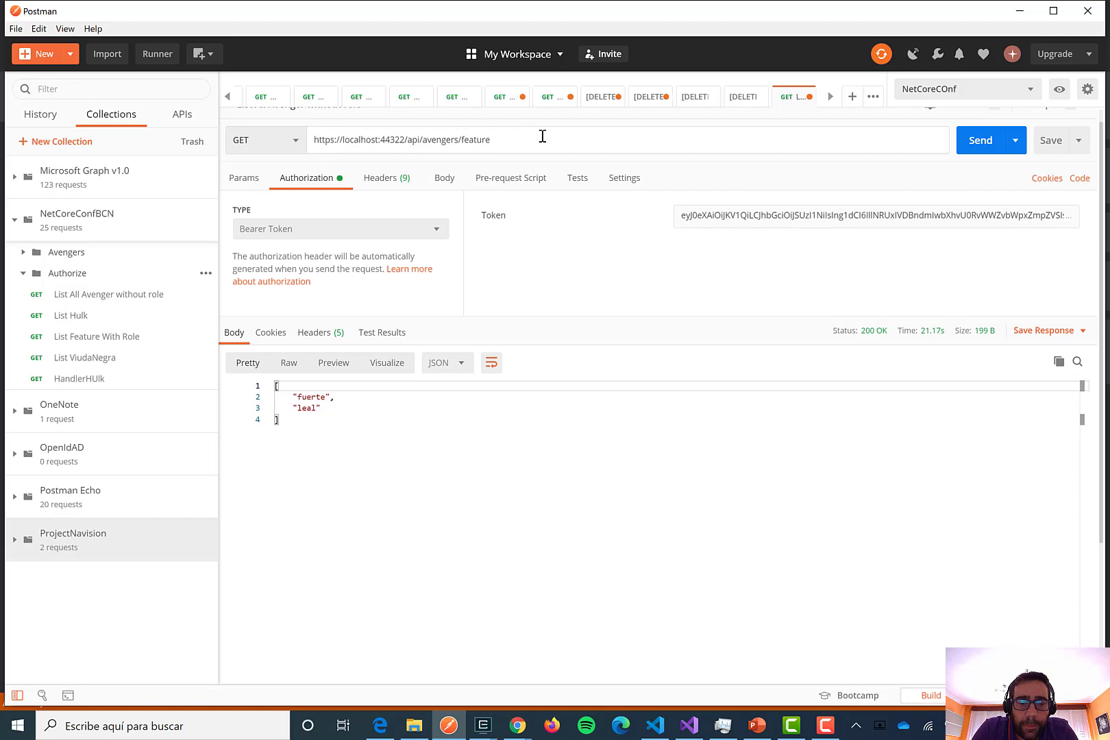
type("viudanegra")
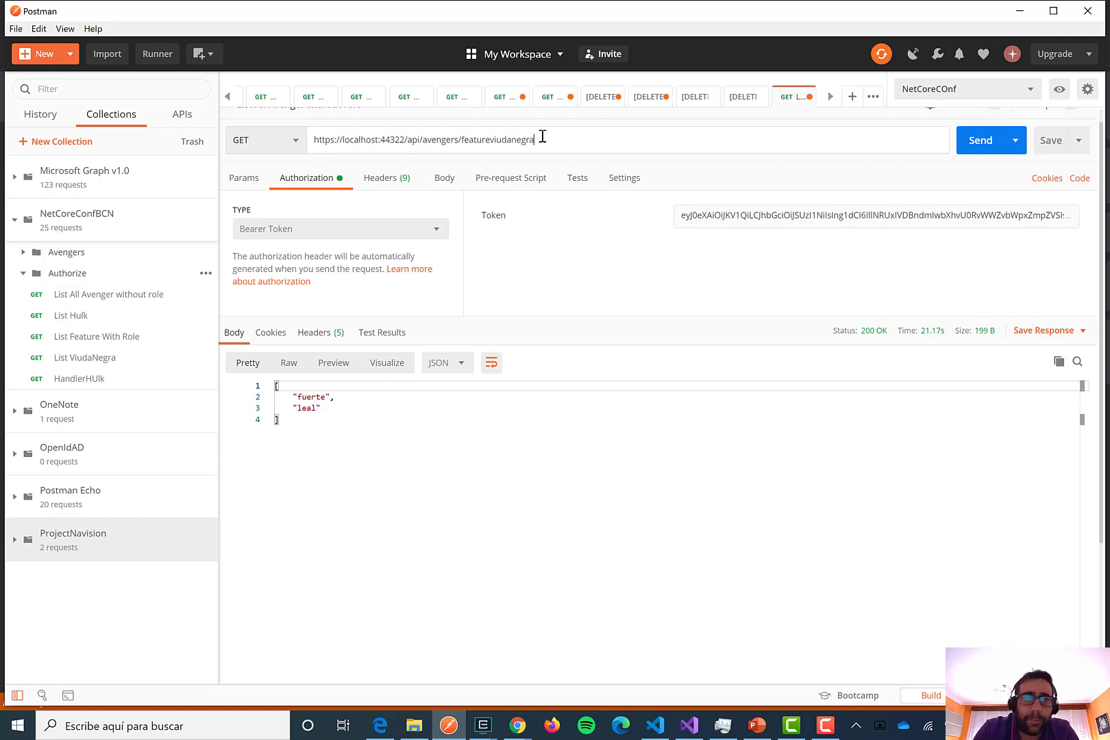
left_click(964, 141)
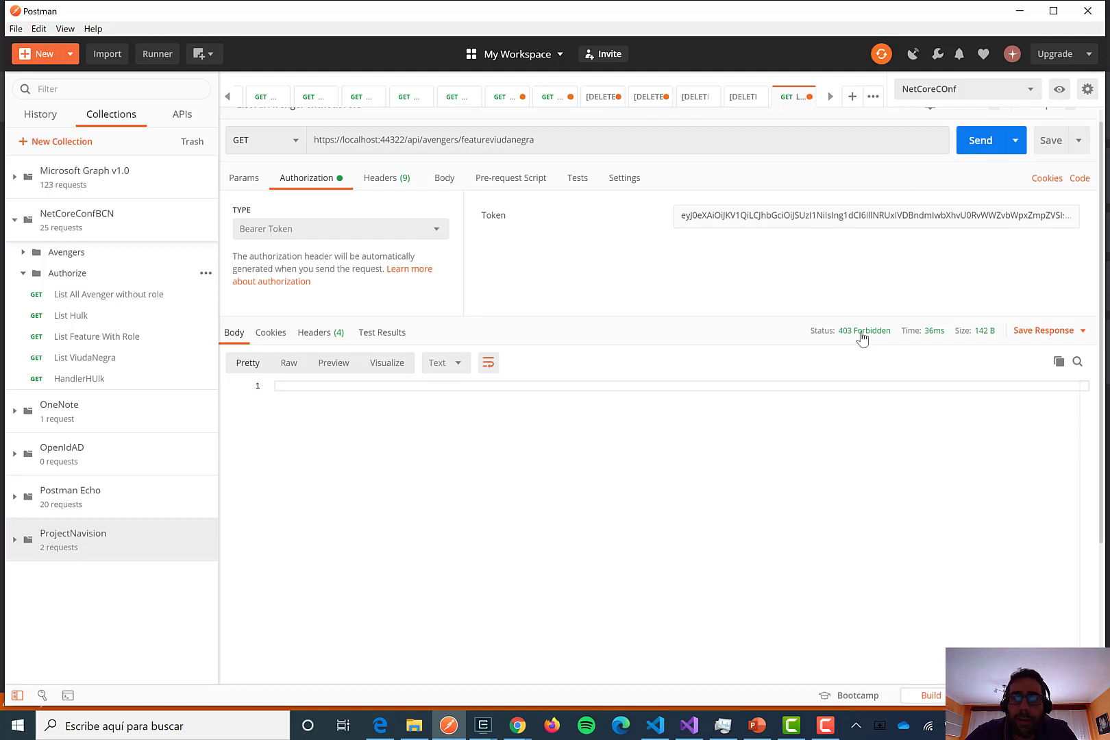
mouse_move(862, 338)
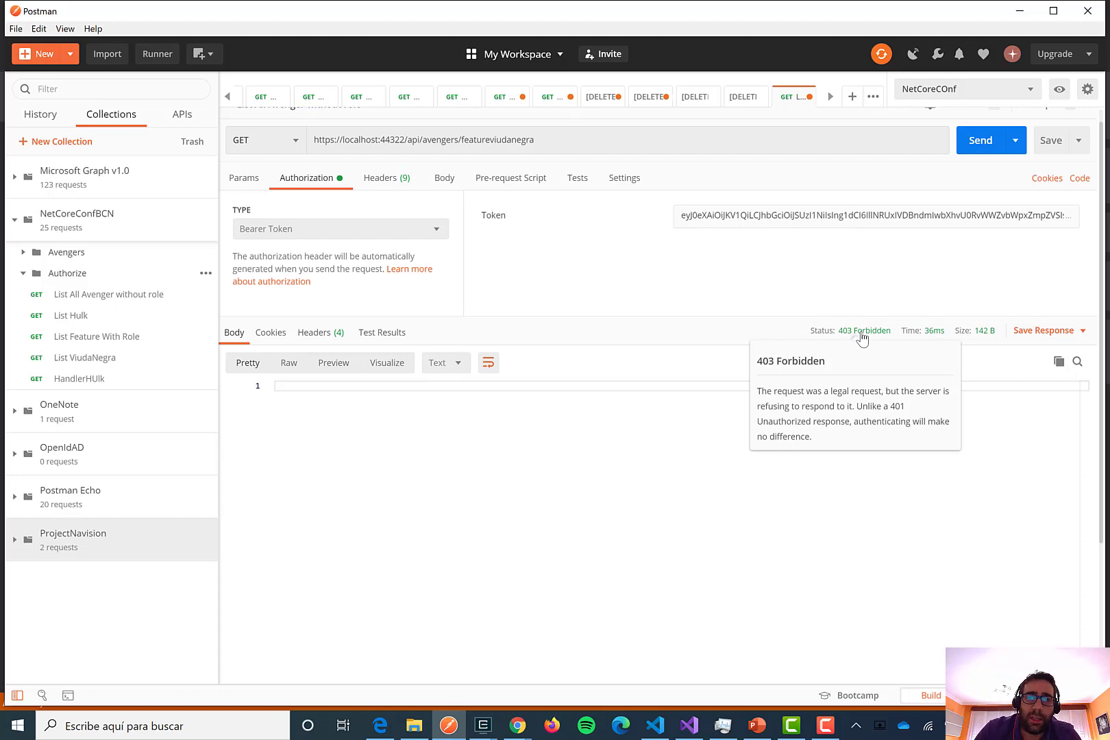
Switch to Visual Studio and set a breakpoint on the User.IsInRole("Hulk") condition in the What action
left_click(690, 727)
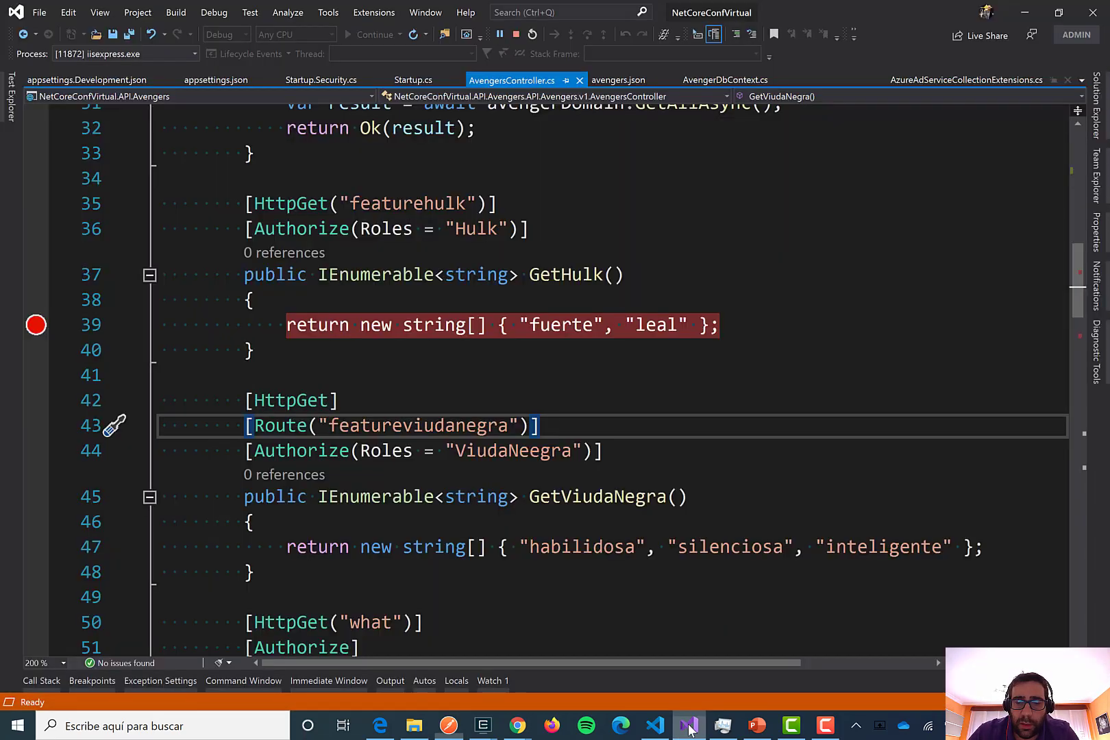
scroll(746, 422, "down", 2)
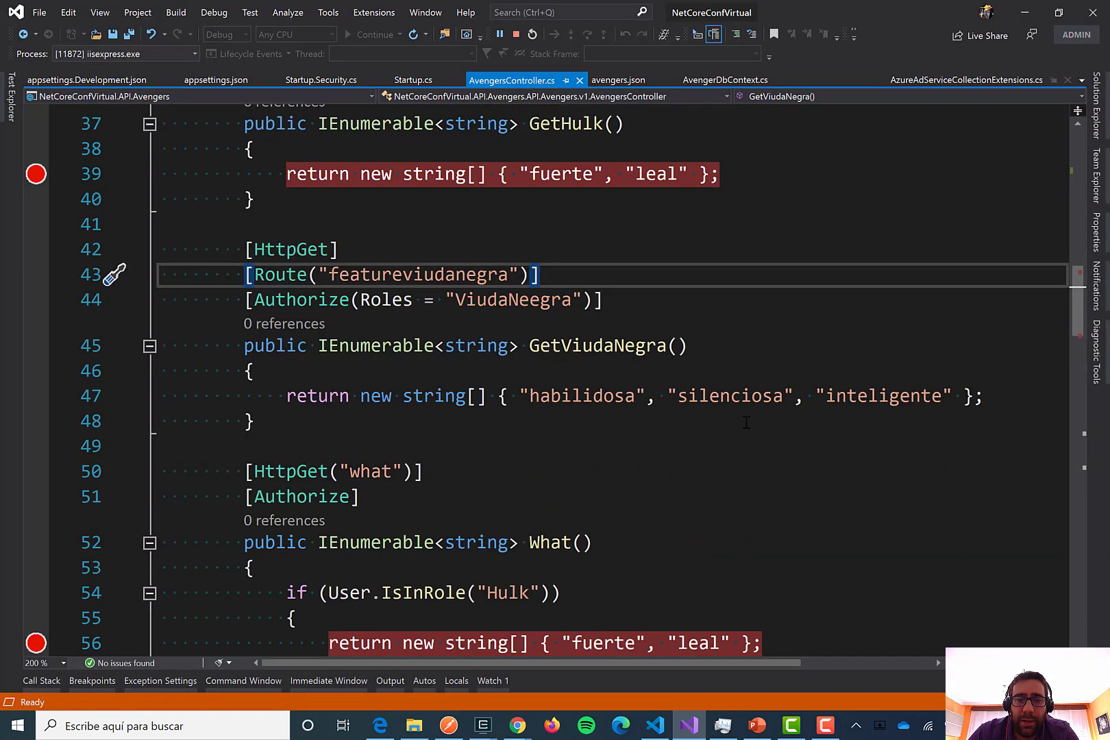
scroll(746, 423, "down", 1)
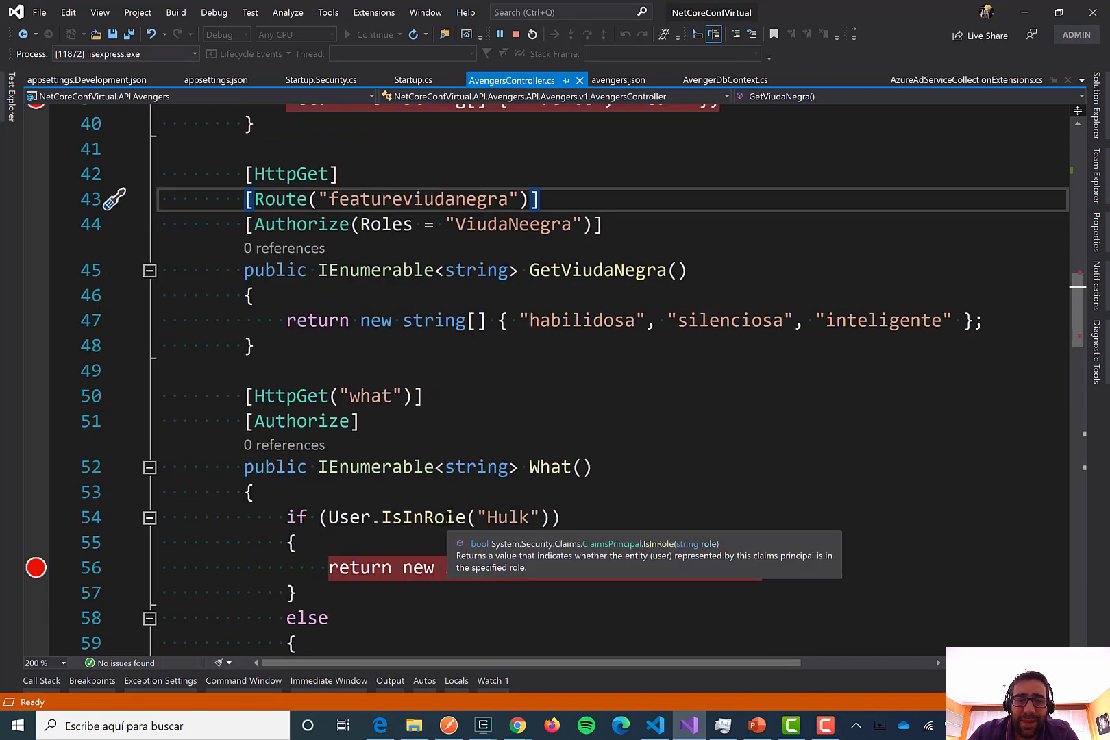
scroll(452, 527, "down", 2)
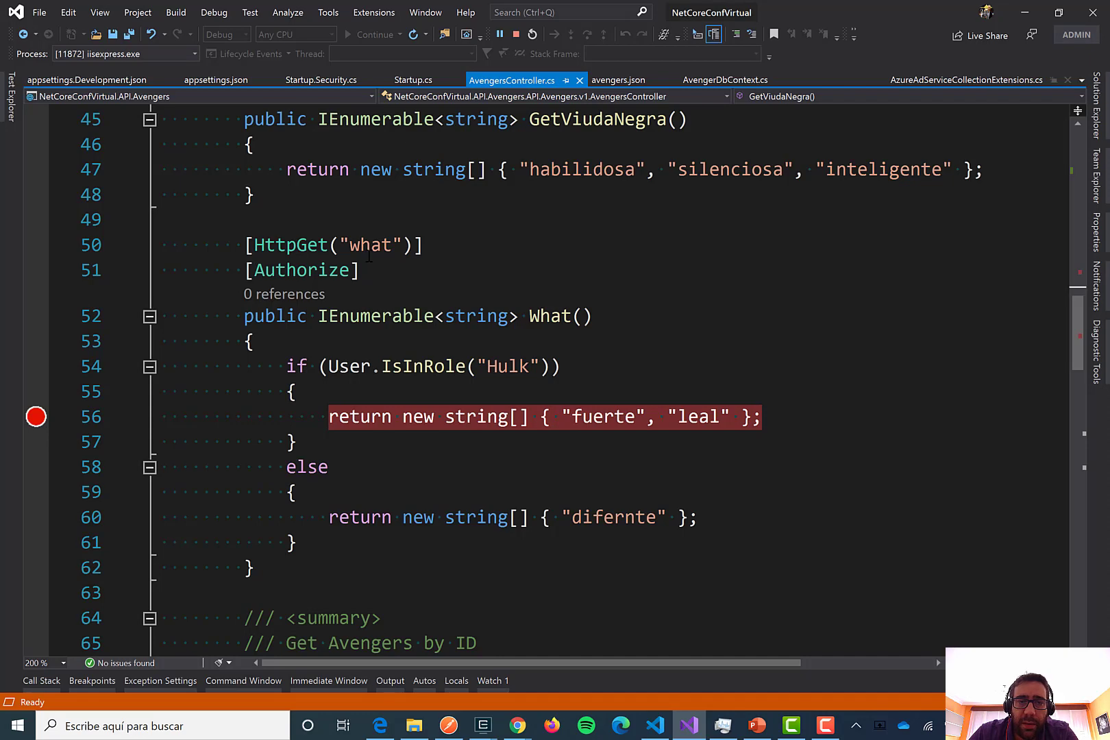
mouse_move(464, 368)
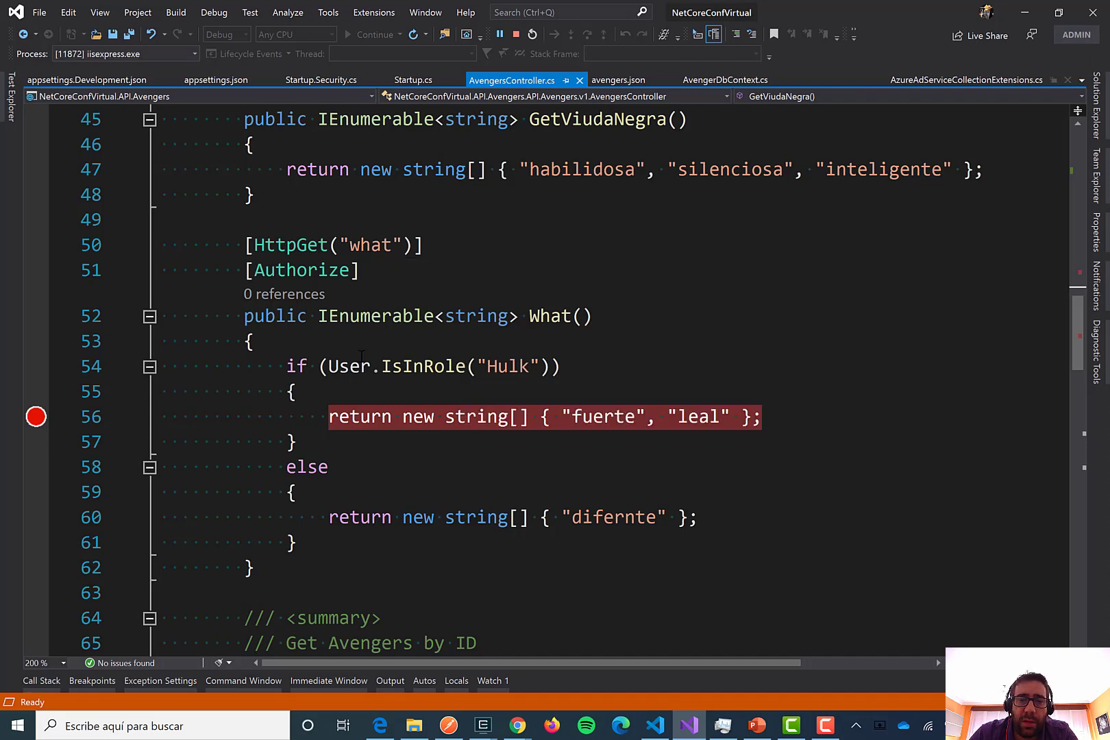
mouse_move(361, 354)
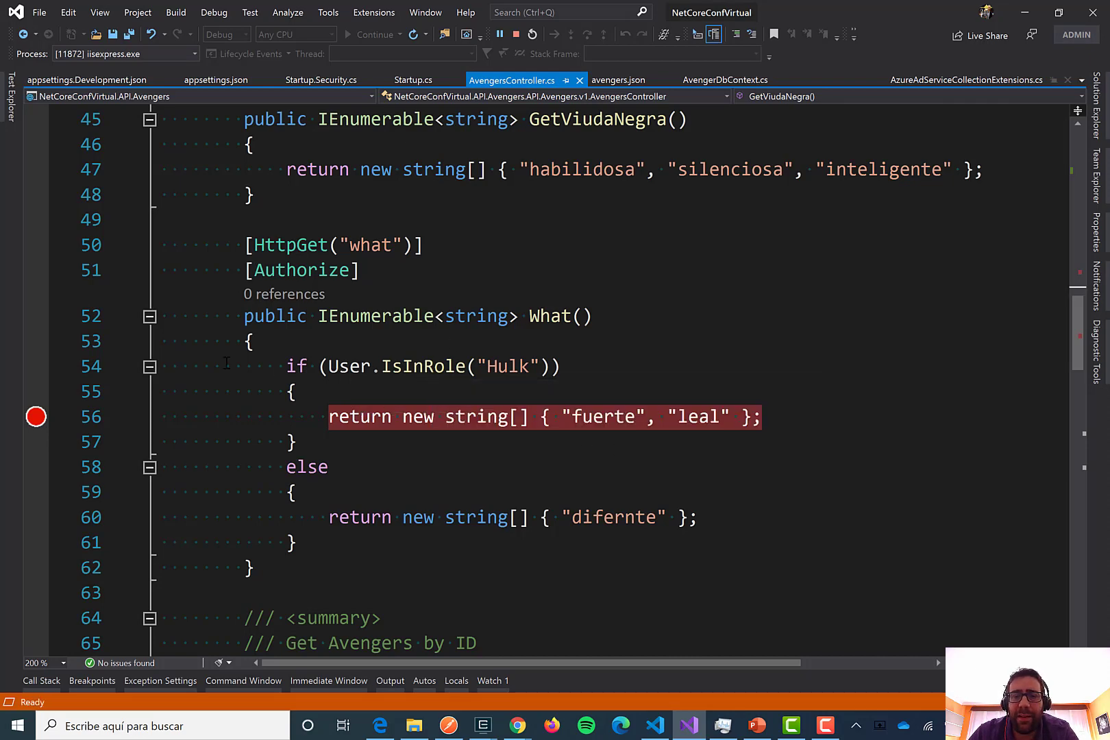
left_click(44, 368)
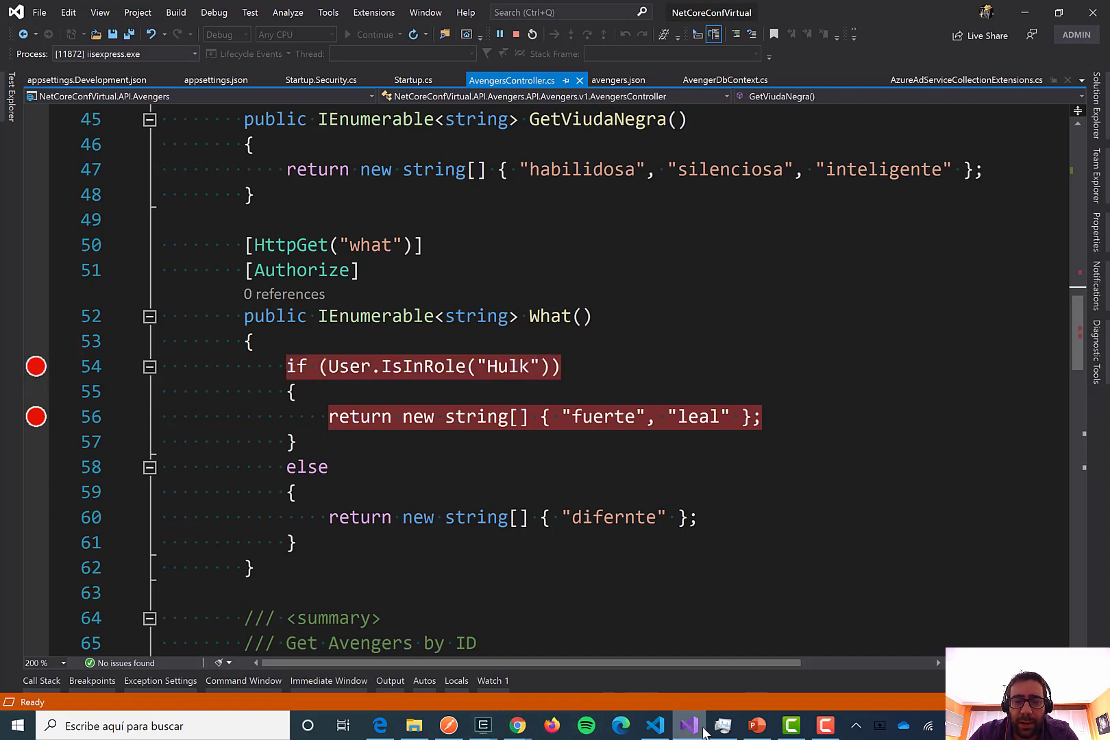
Switch to Postman, change the request URL's ending to what, and send the request
mouse_move(690, 724)
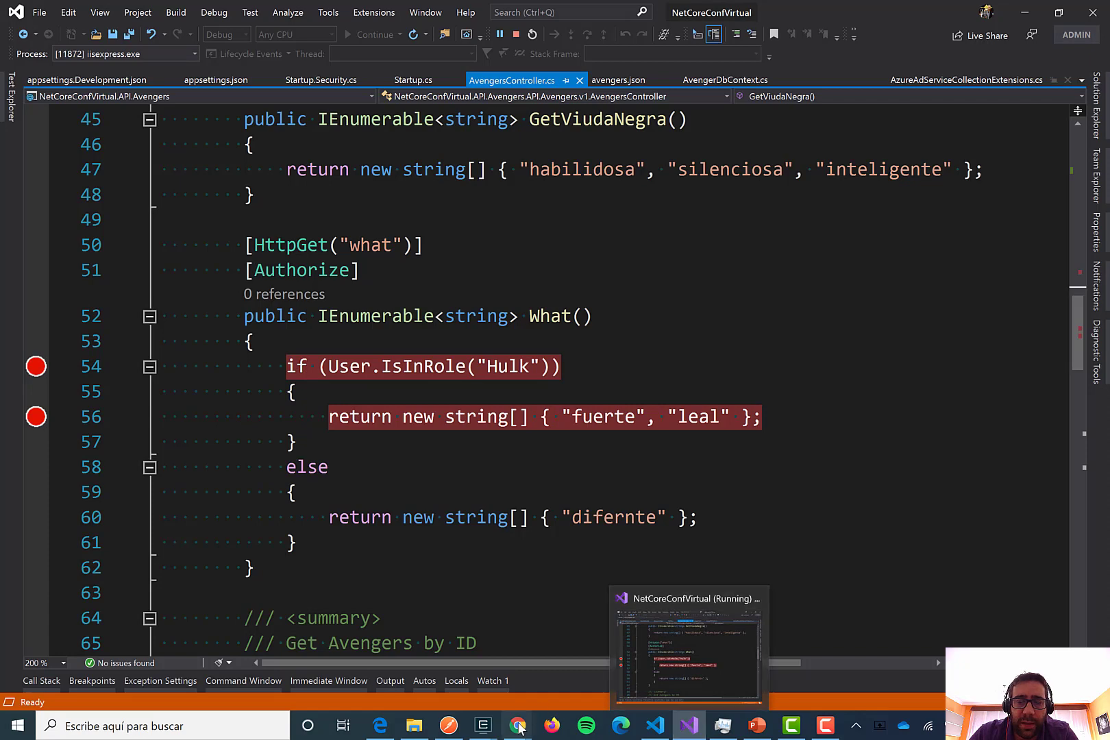
mouse_move(517, 725)
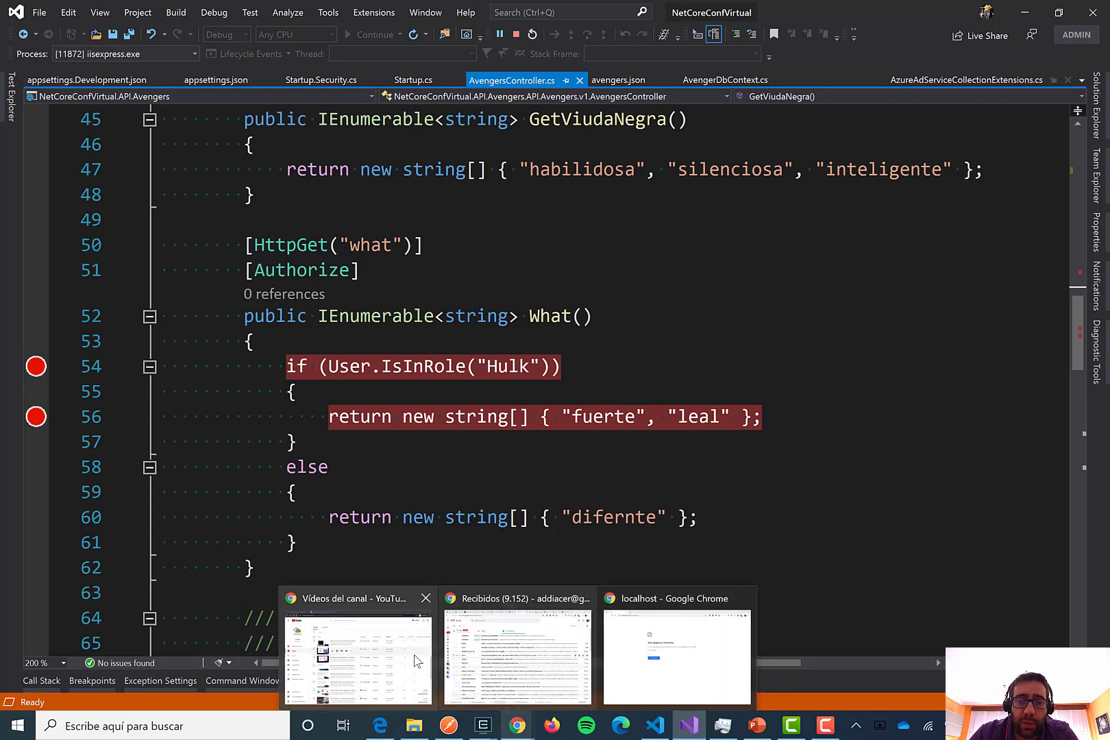
mouse_move(453, 721)
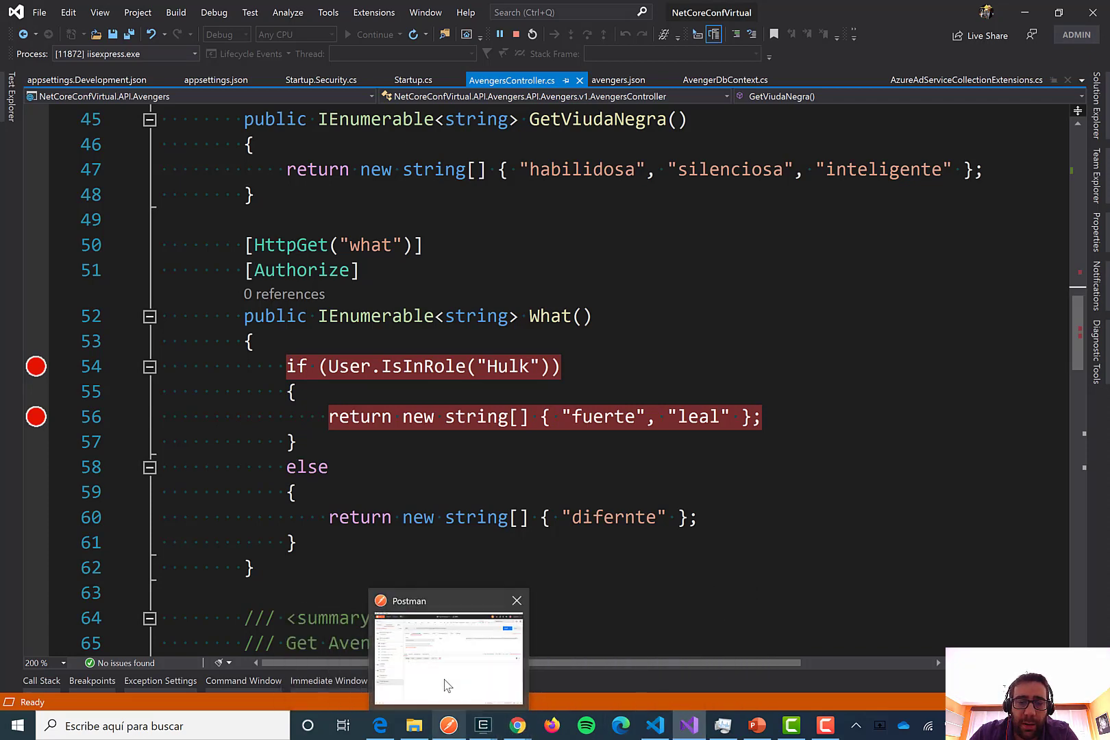
left_click(449, 686)
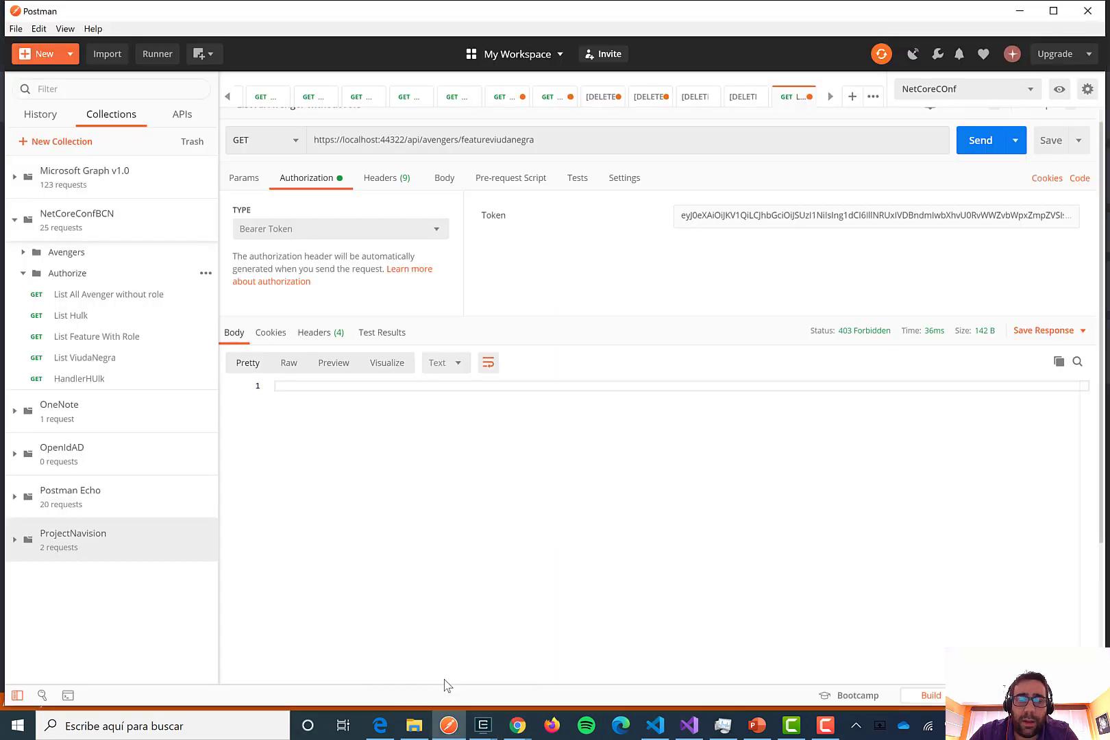
double_click(532, 140)
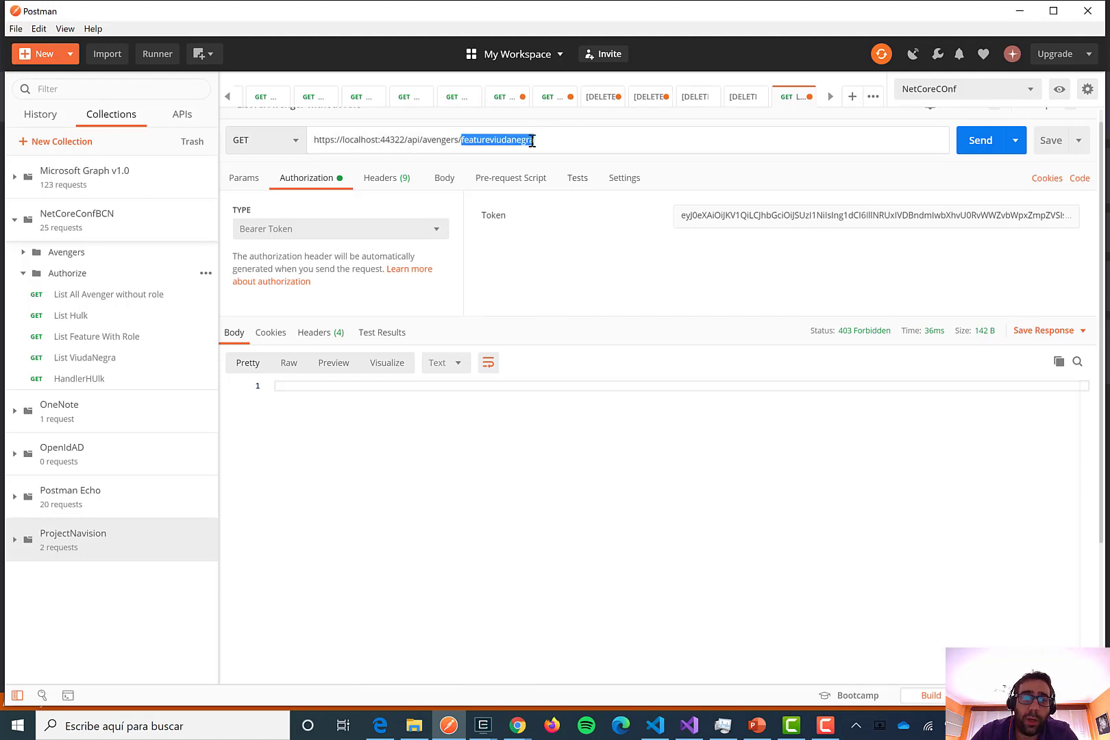
type("what")
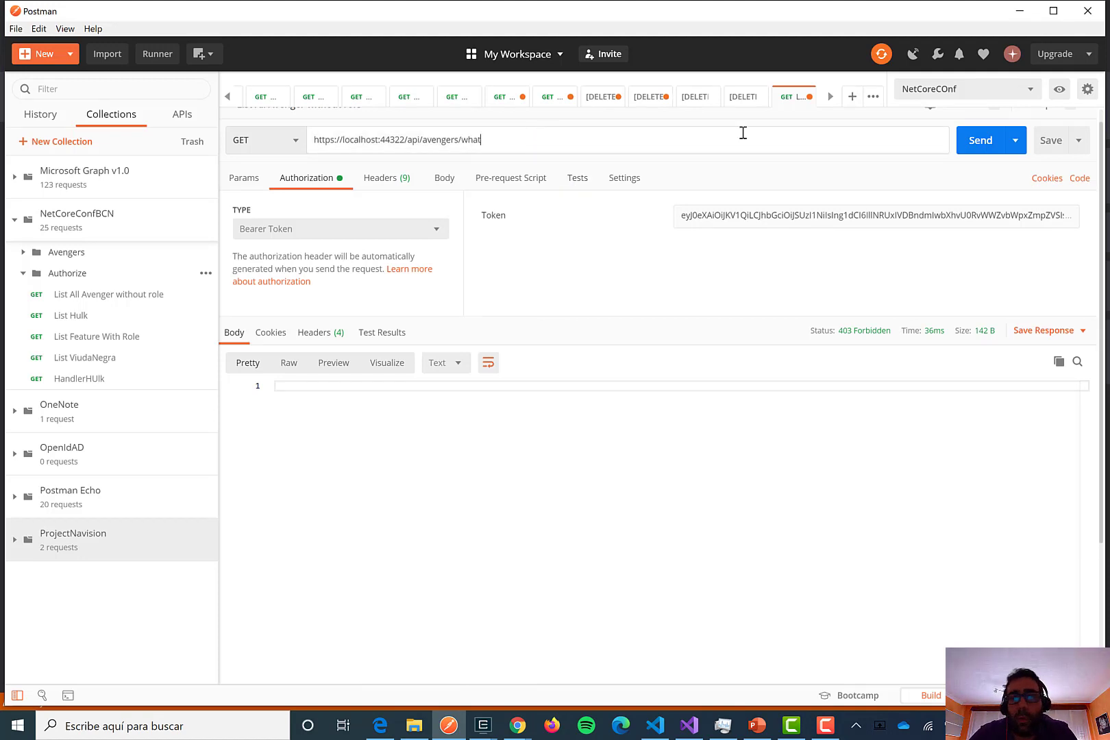
left_click(973, 140)
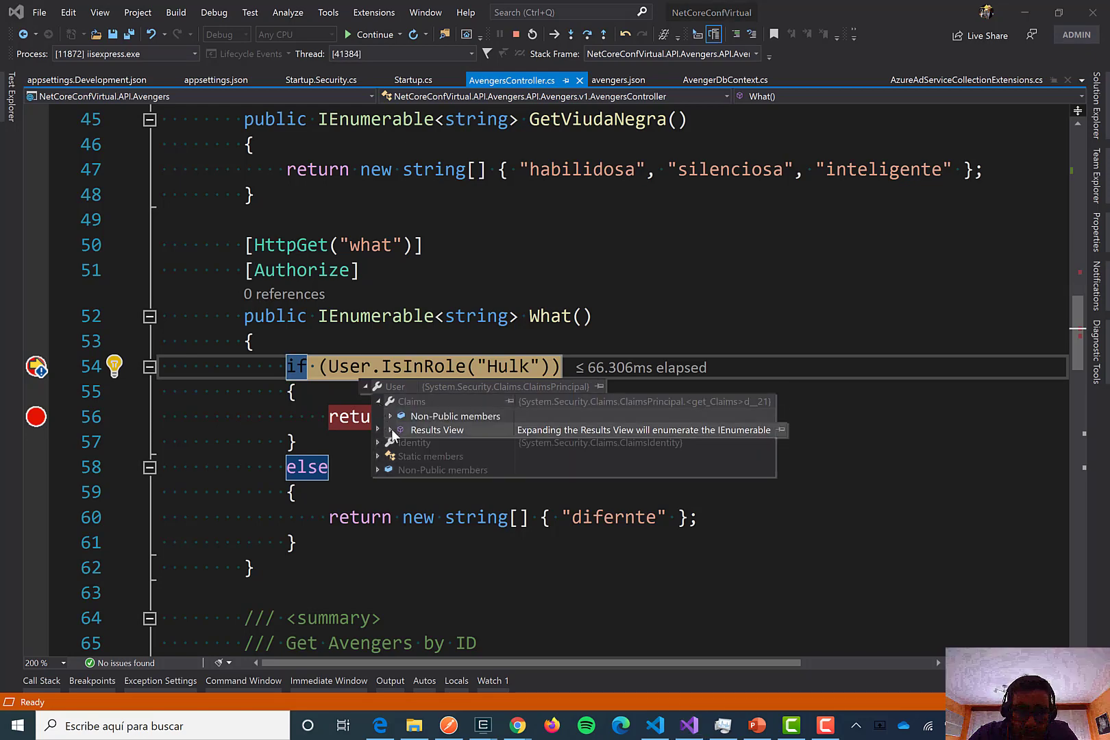
Examine the claims held by the User object at the role check in the What action
mouse_move(391, 429)
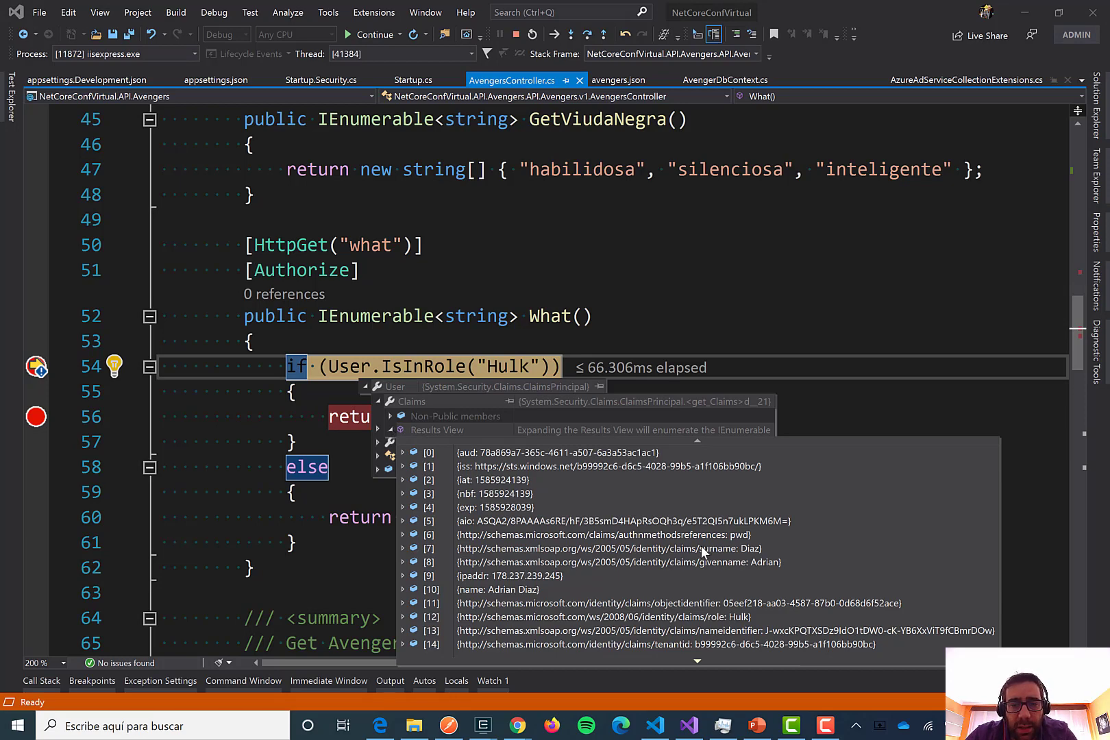
scroll(701, 528, "down", 2)
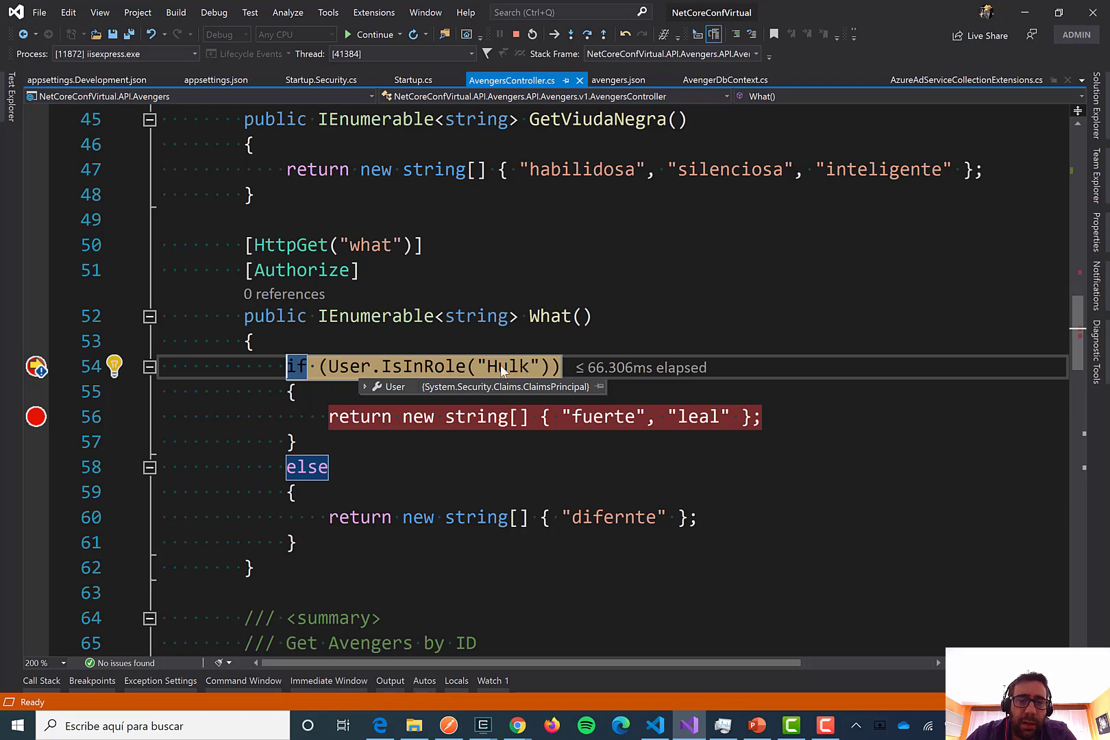
left_click(485, 449)
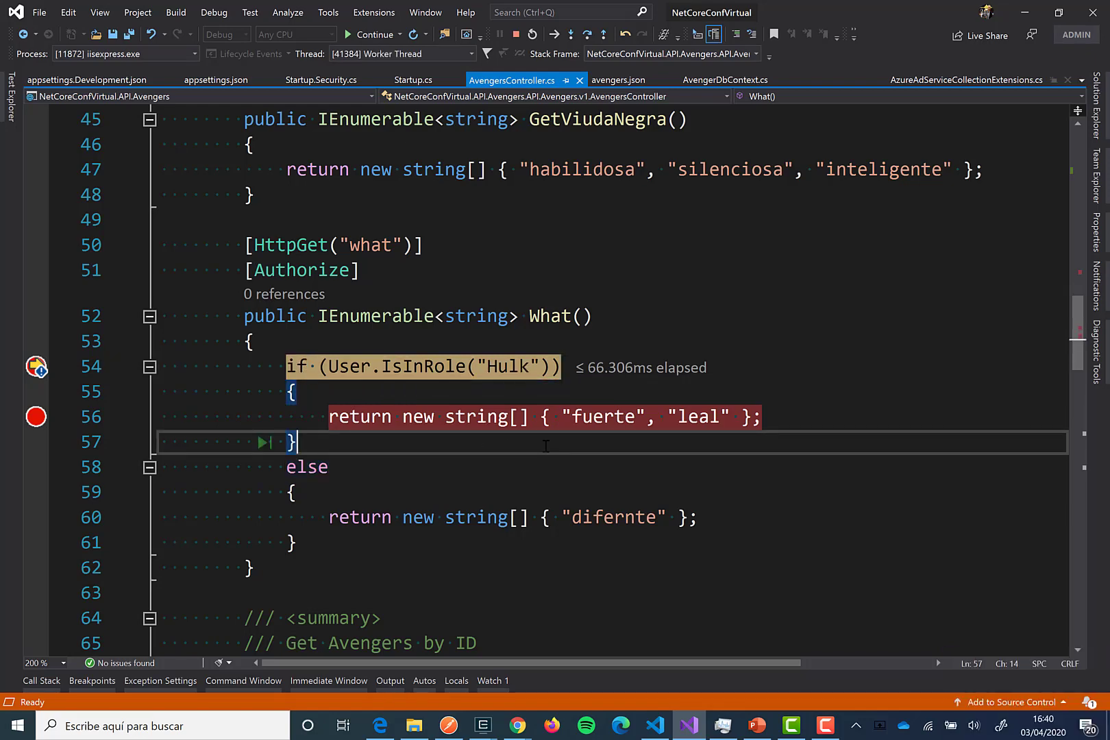
Step over the Hulk role check, continue execution, and switch to Postman to check the response
key("F10")
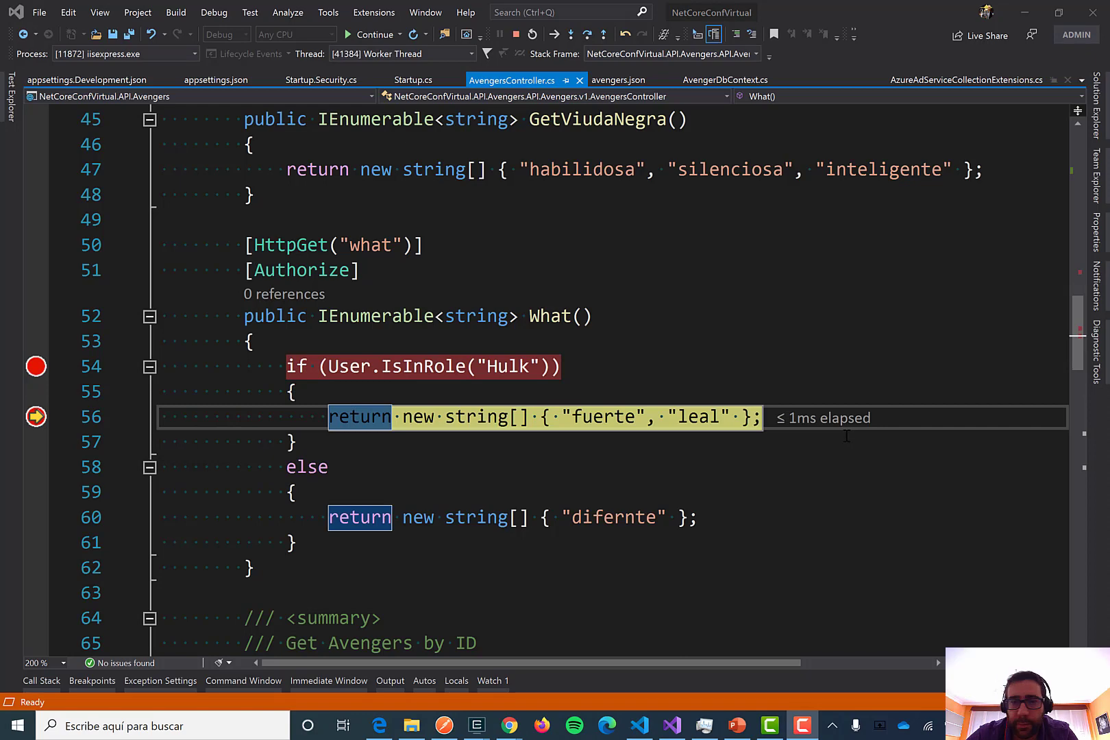
left_click(360, 34)
key("alt+Tab")
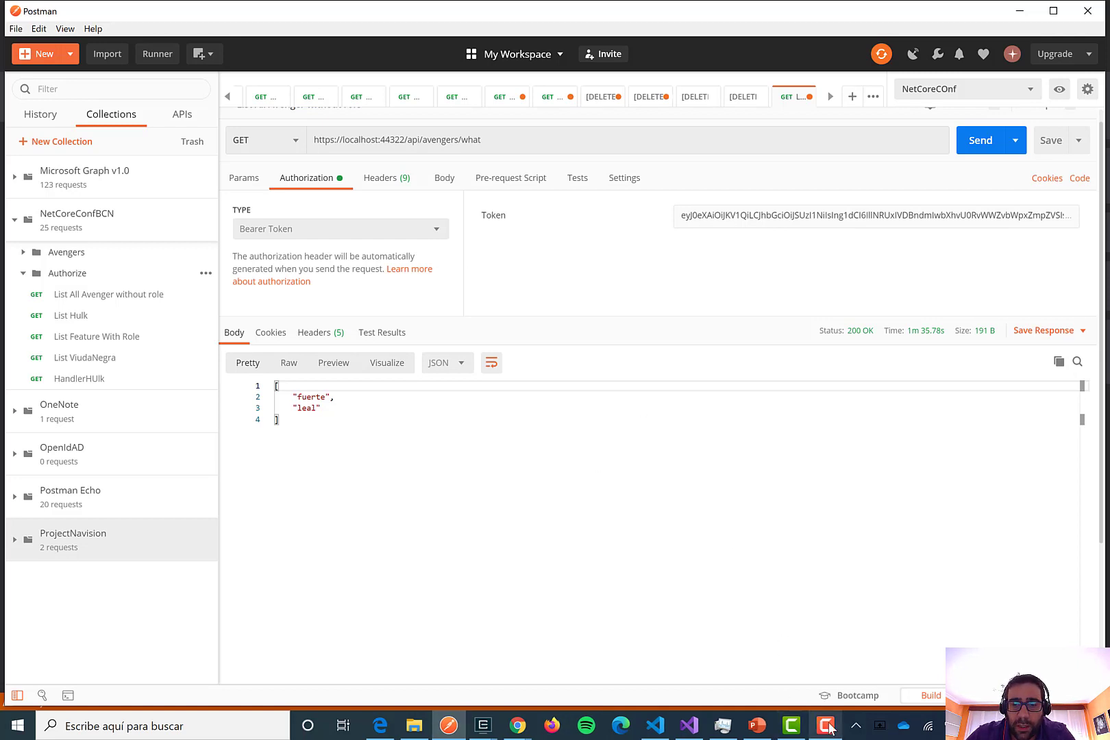
Switch to Visual Studio and stop the debugging session
mouse_move(829, 728)
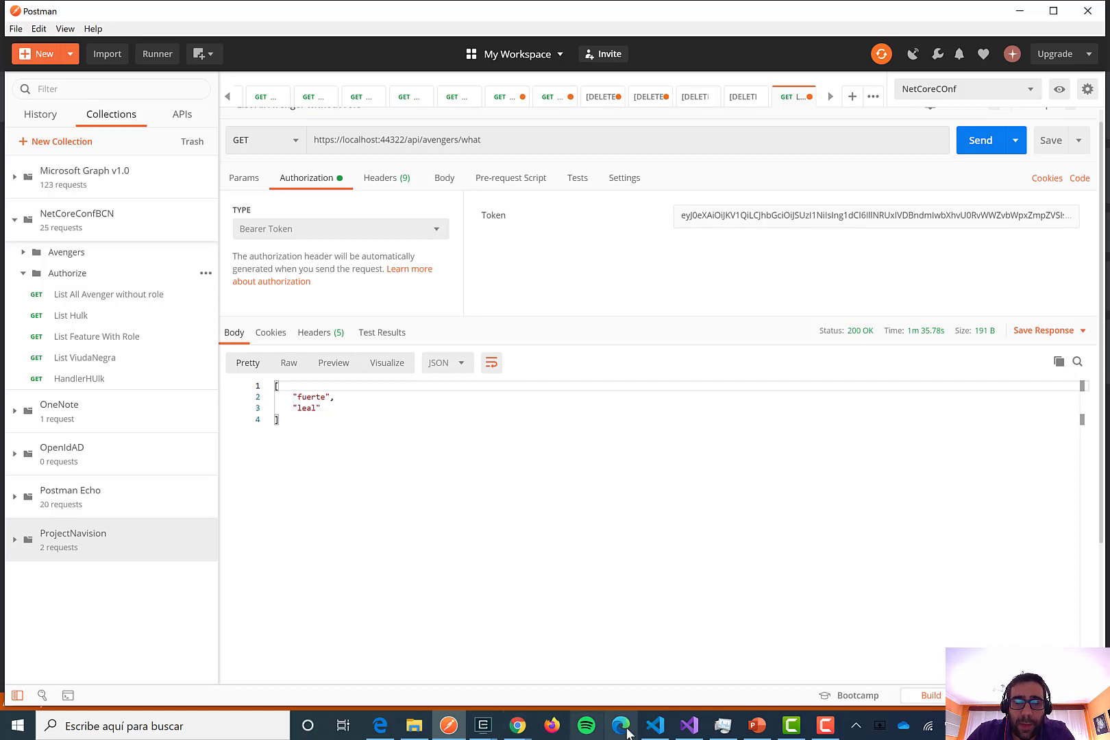
left_click(687, 728)
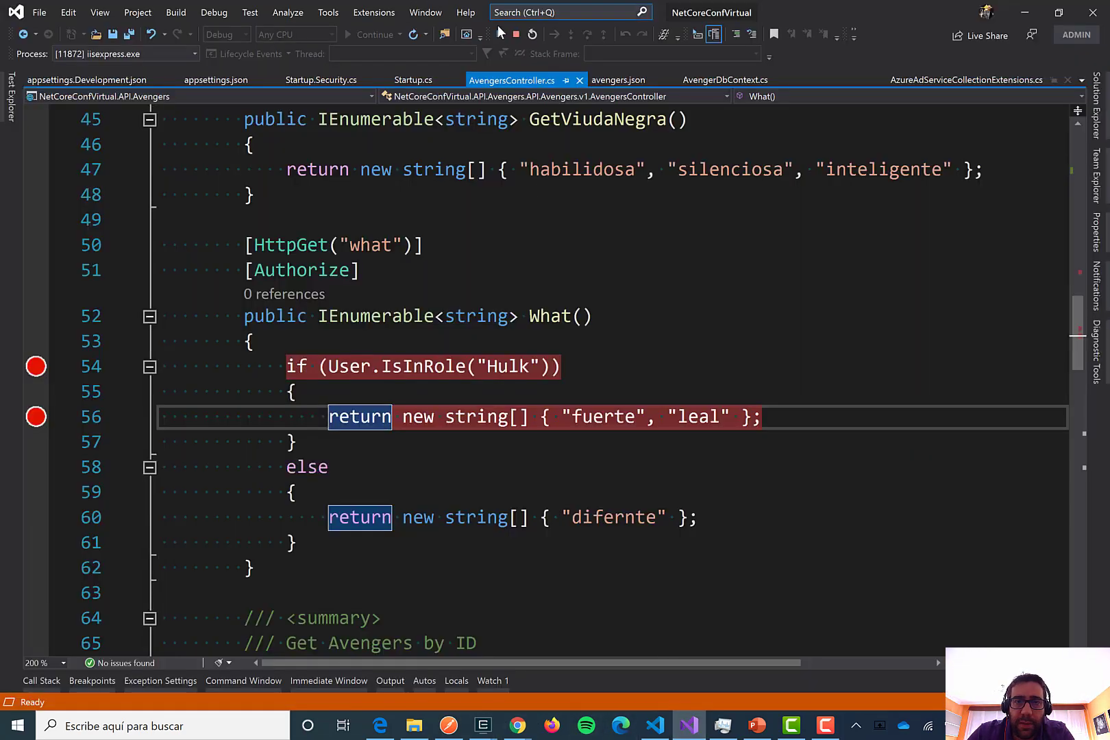
left_click(516, 34)
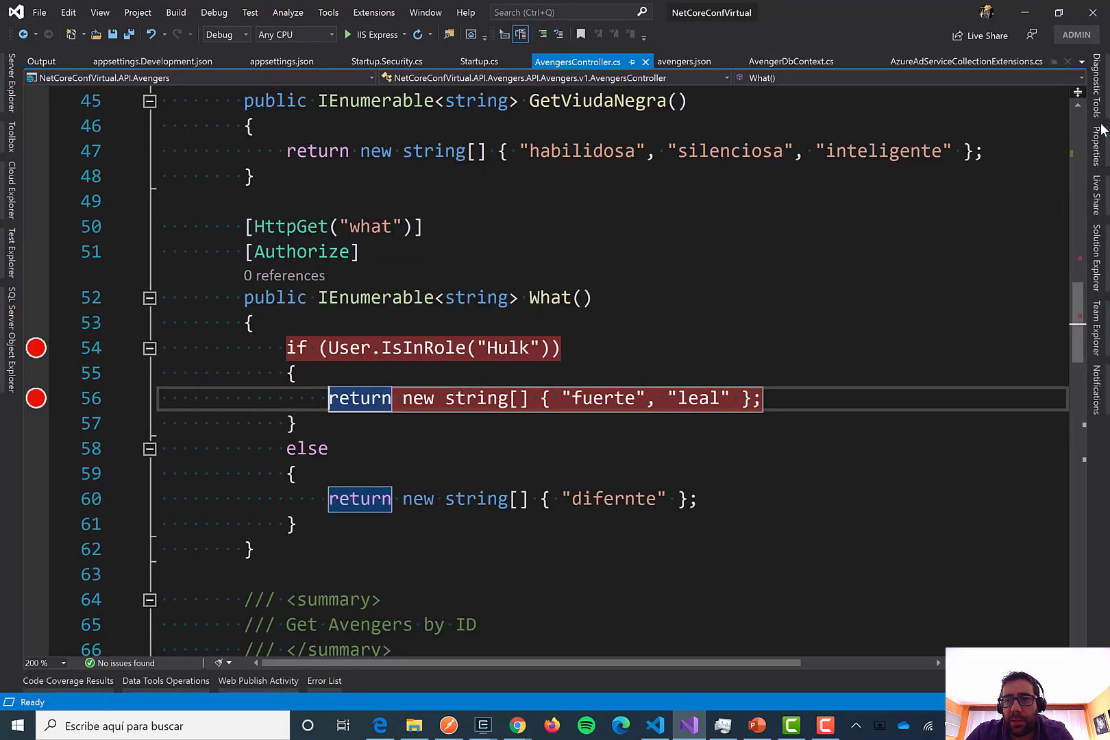
Open the Startup.Security.cs file of the NetCoreConfVirtual.API.Avengers project
left_click(1096, 257)
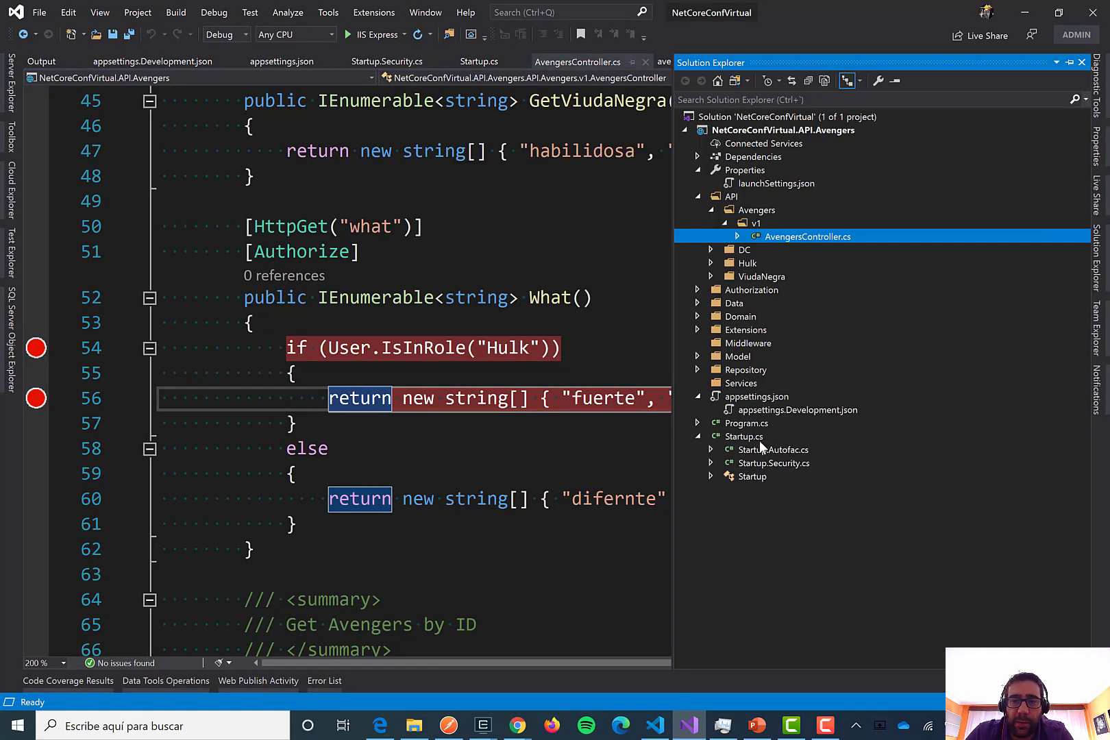
left_click(758, 463)
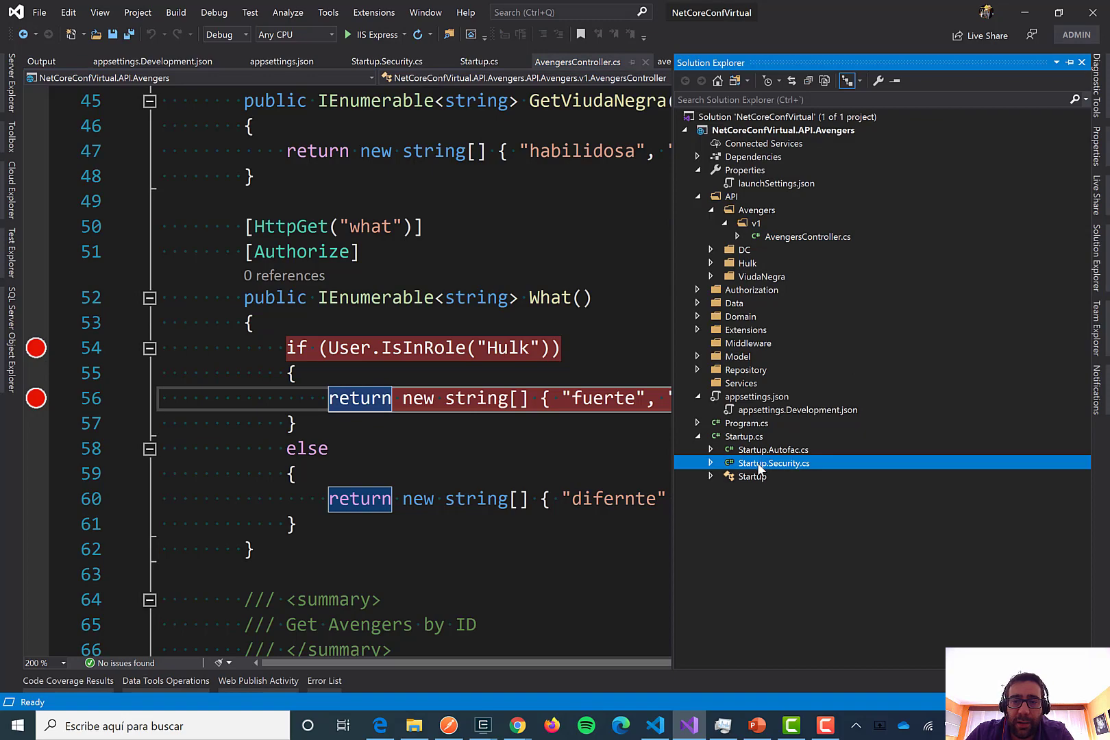
double_click(760, 464)
left_click(485, 337)
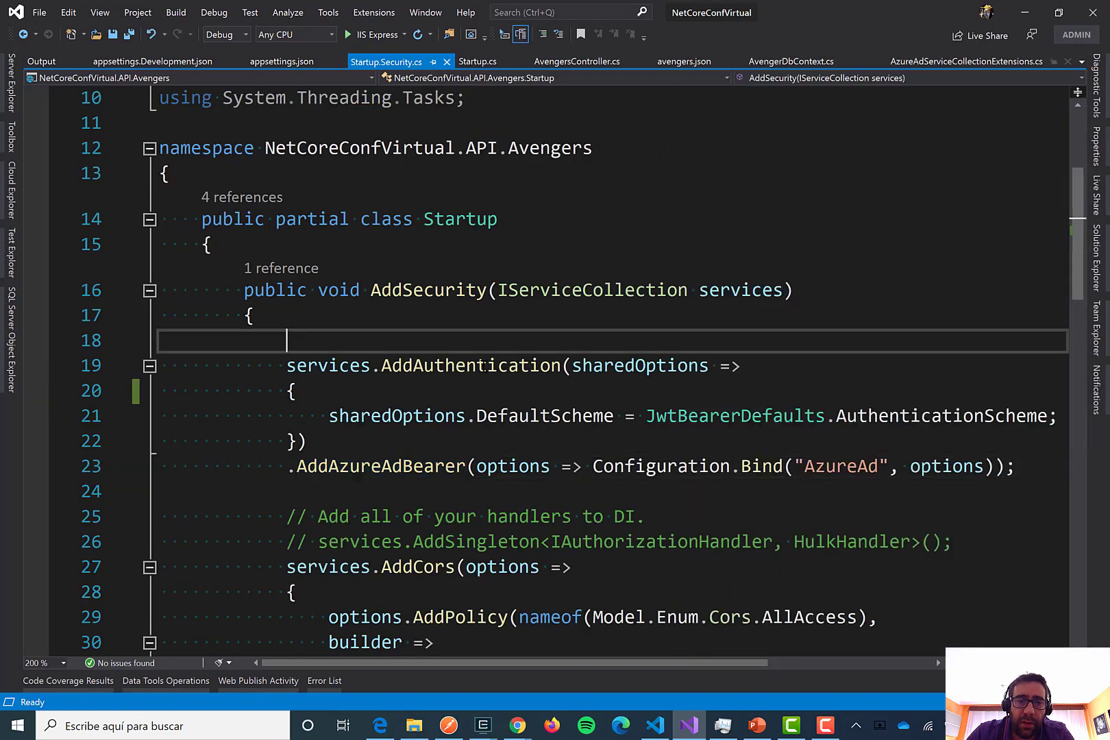
Examine the AddAuthorization call in AddSecurity and its HulkAvenger policy
left_click(484, 365)
scroll(485, 365, "down", 2)
scroll(483, 365, "down", 4)
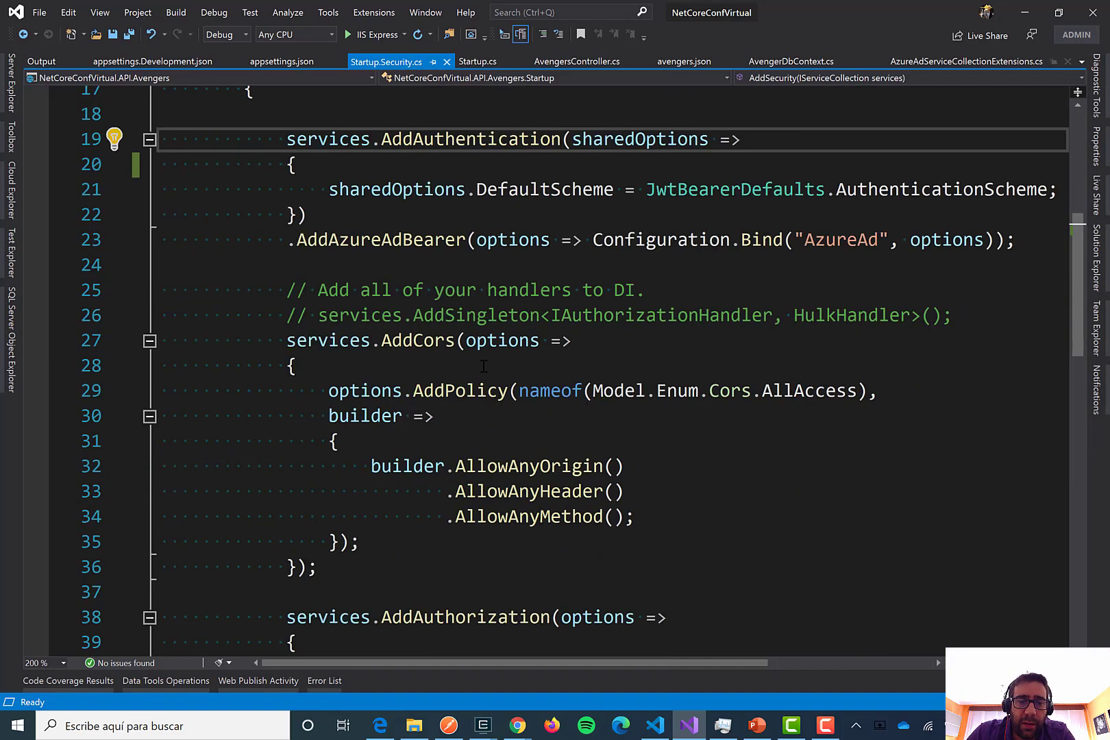
left_click(466, 391)
double_click(467, 390)
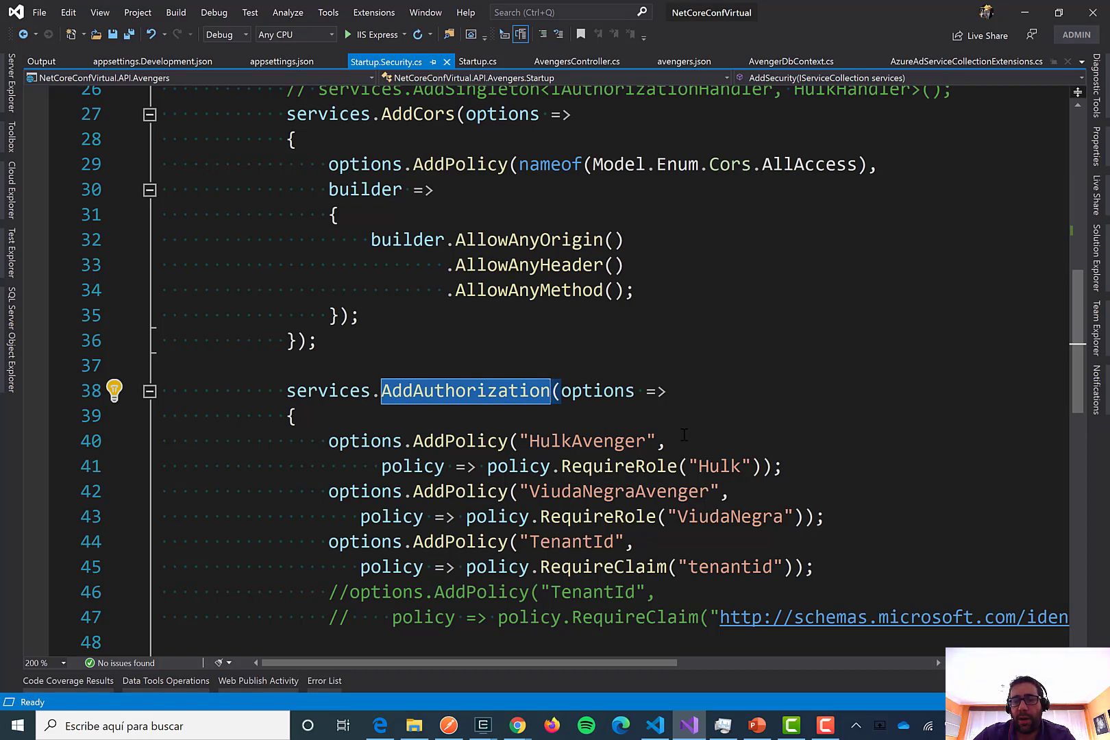
double_click(603, 440)
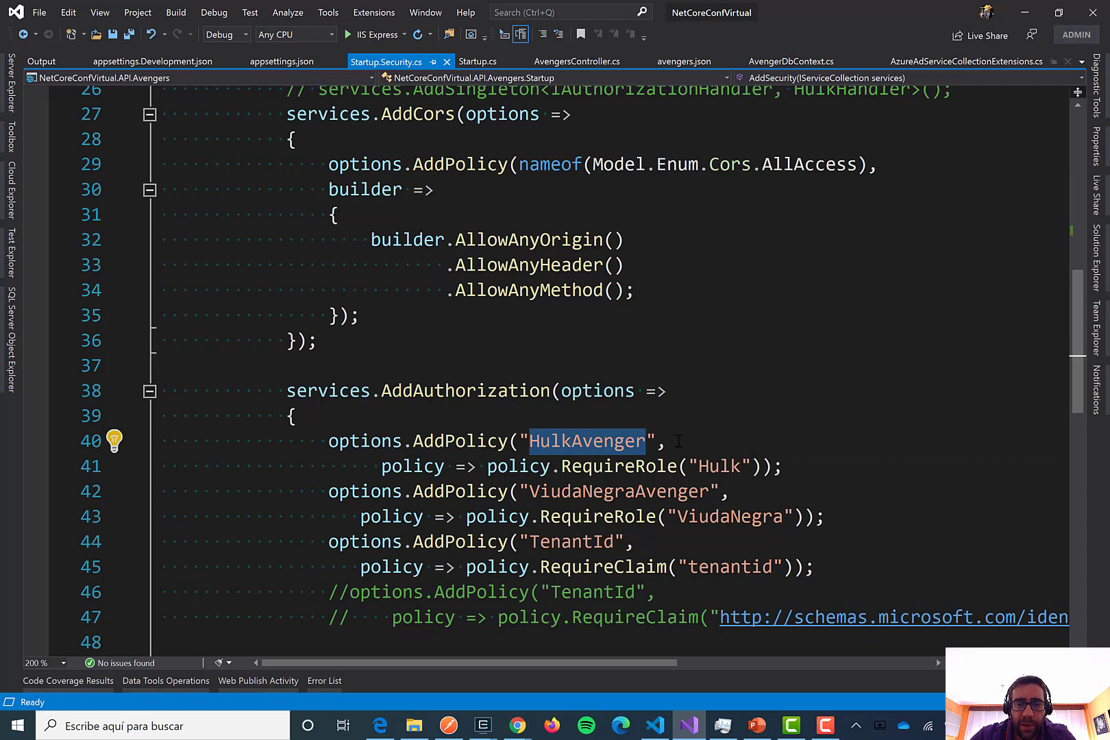
left_click(751, 440)
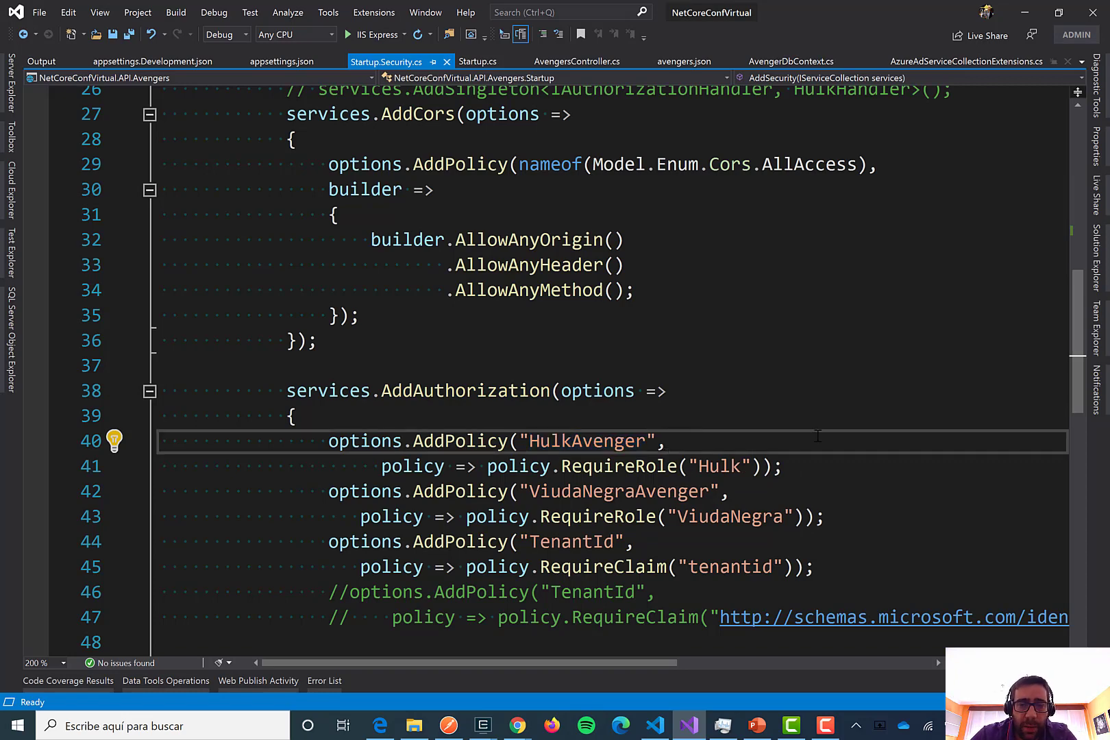
Retype the dot before RequireRole in the HulkAvenger policy and browse the suggested policy builder members
key("Down")
key("Left")
key("Left")
key("Left")
key("Left")
key("Left")
key("Left")
key("Left")
key("Left")
key("Left")
key("Left")
key("Left")
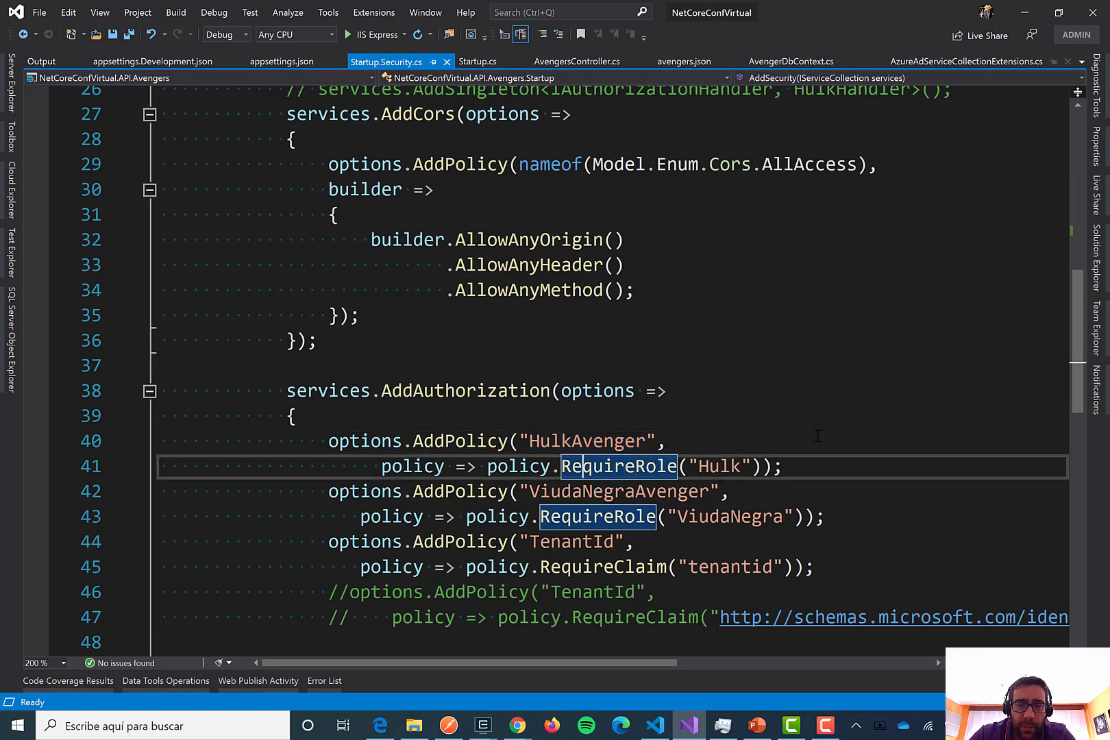
key("Right")
key("BackSpace")
type(".")
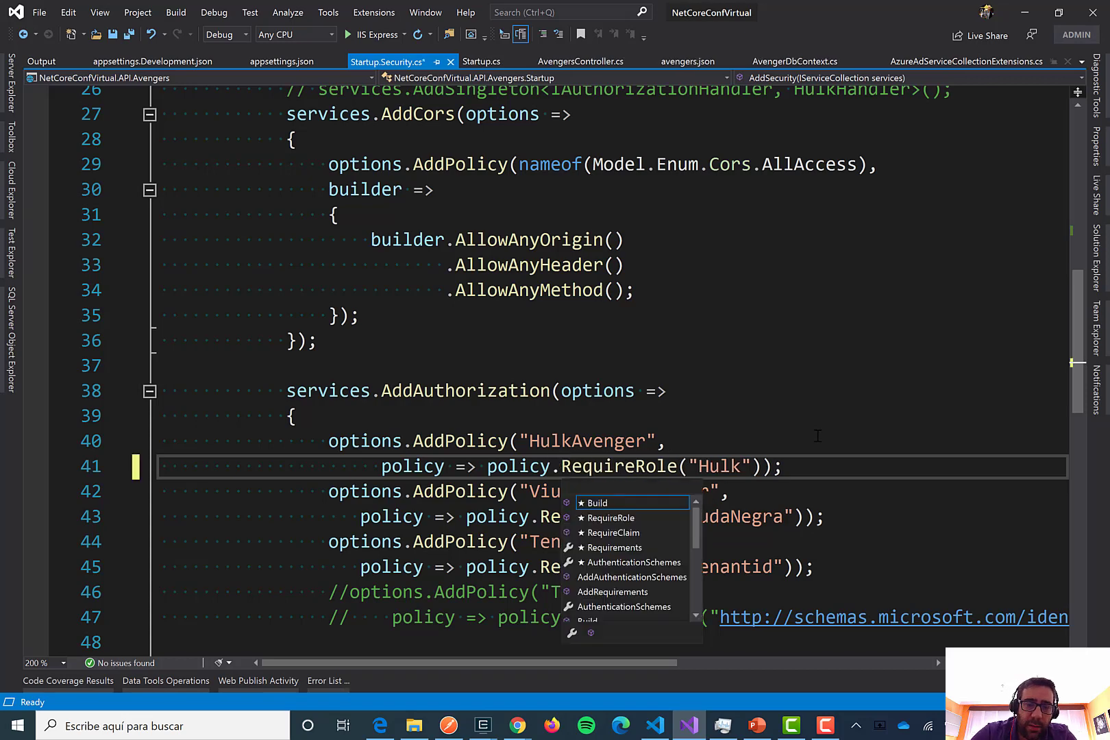
key("Down")
key("Down")
key("Down")
key("Down")
key("Down")
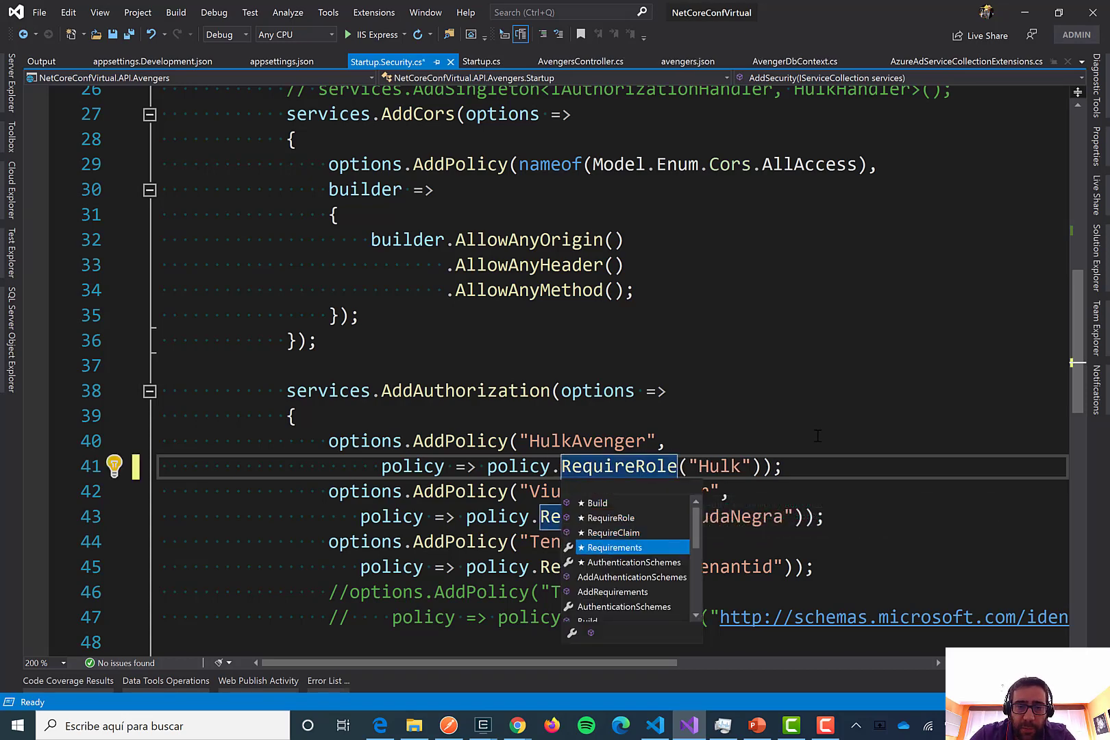
key("Down")
key("Down")
key("Down")
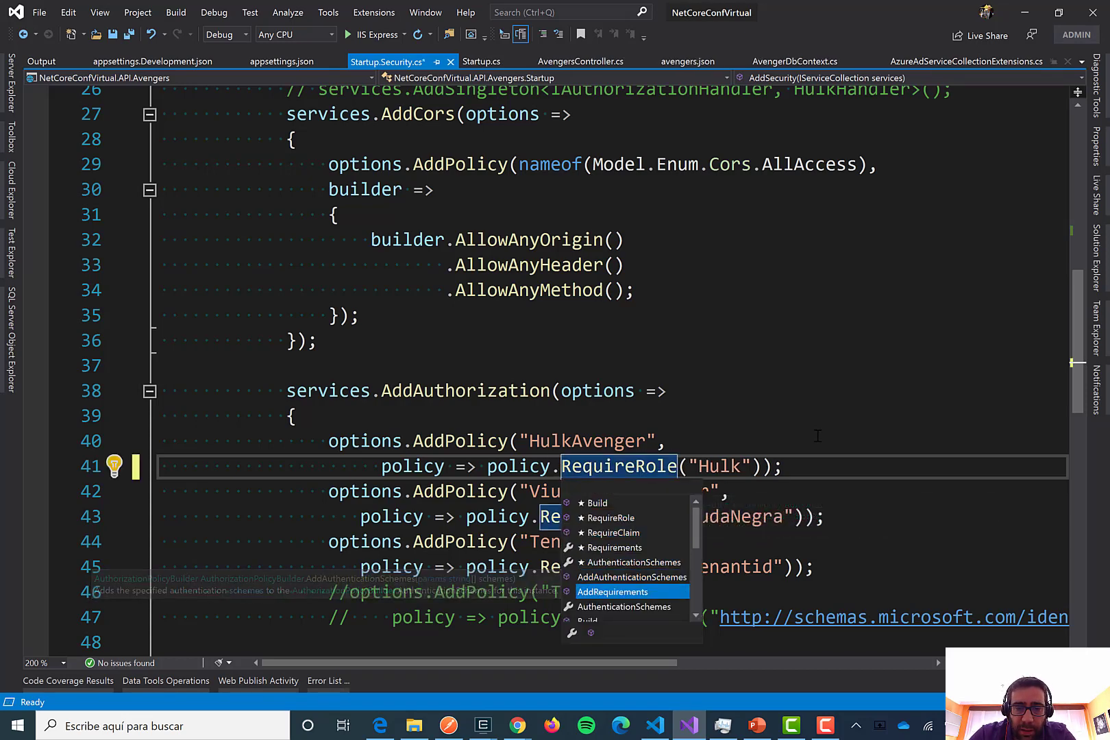
key("Down")
key("Down")
key("Down")
key("Down")
key("Down")
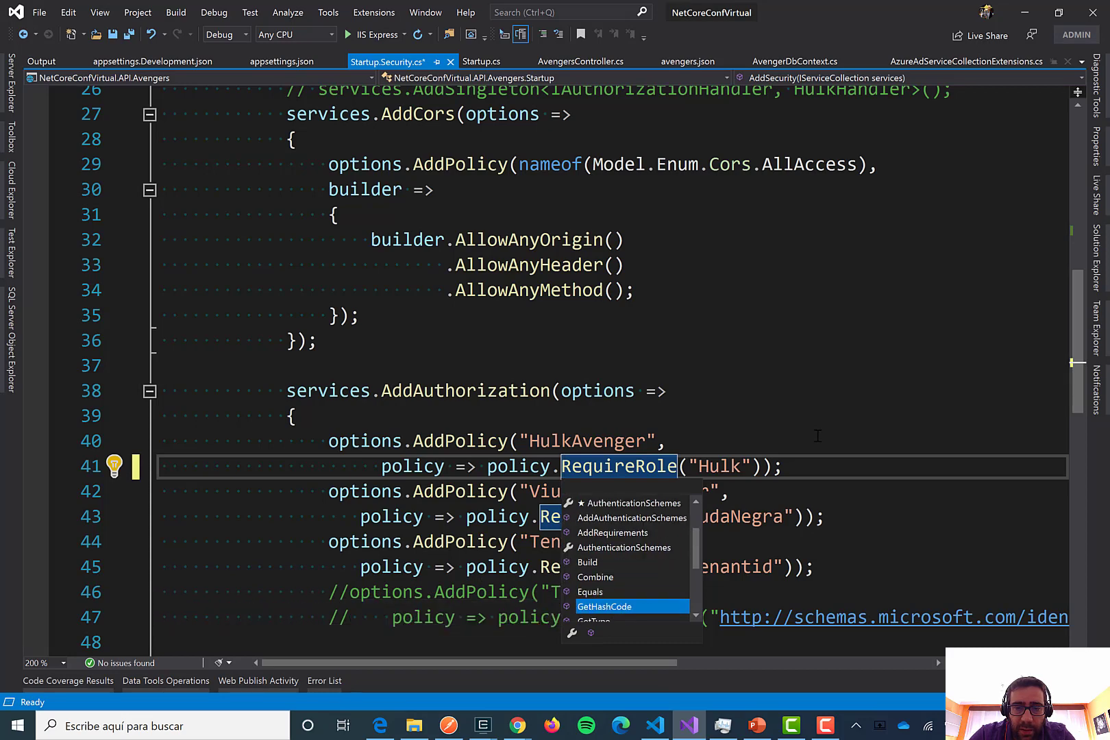
Filter the policy member suggestions with "re" to review the requirement methods, remove the filter text, and dismiss the suggestions
type("re")
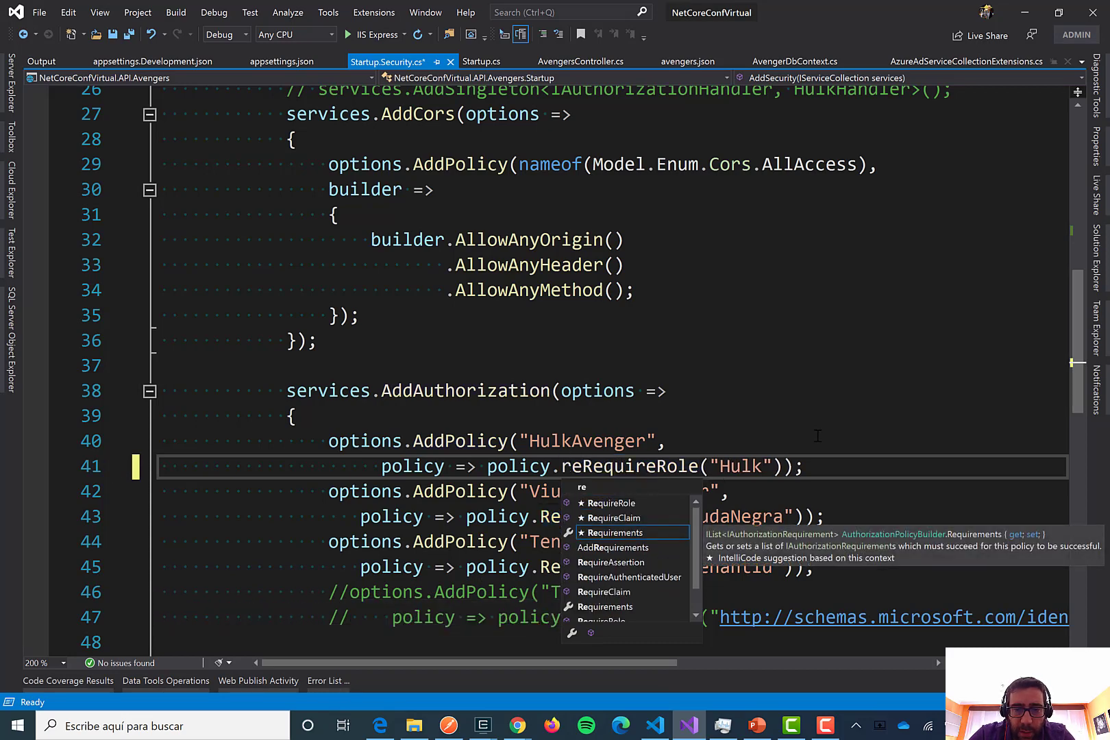
key("Up")
key("Up")
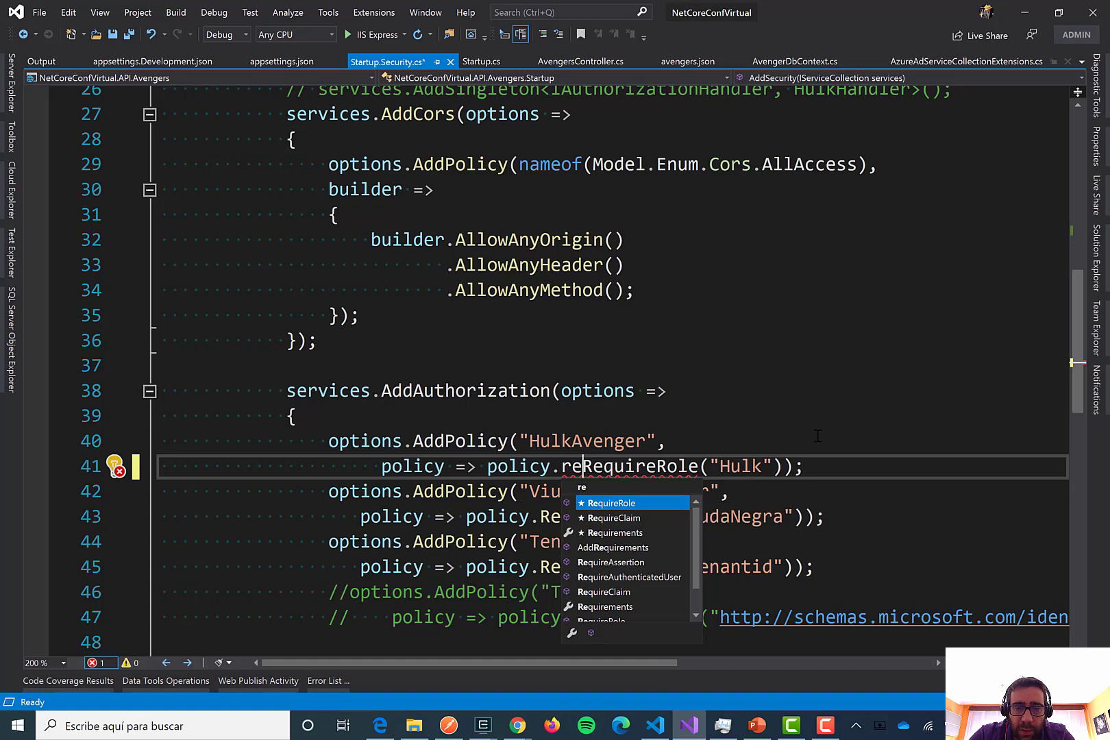
key("BackSpace")
key("BackSpace")
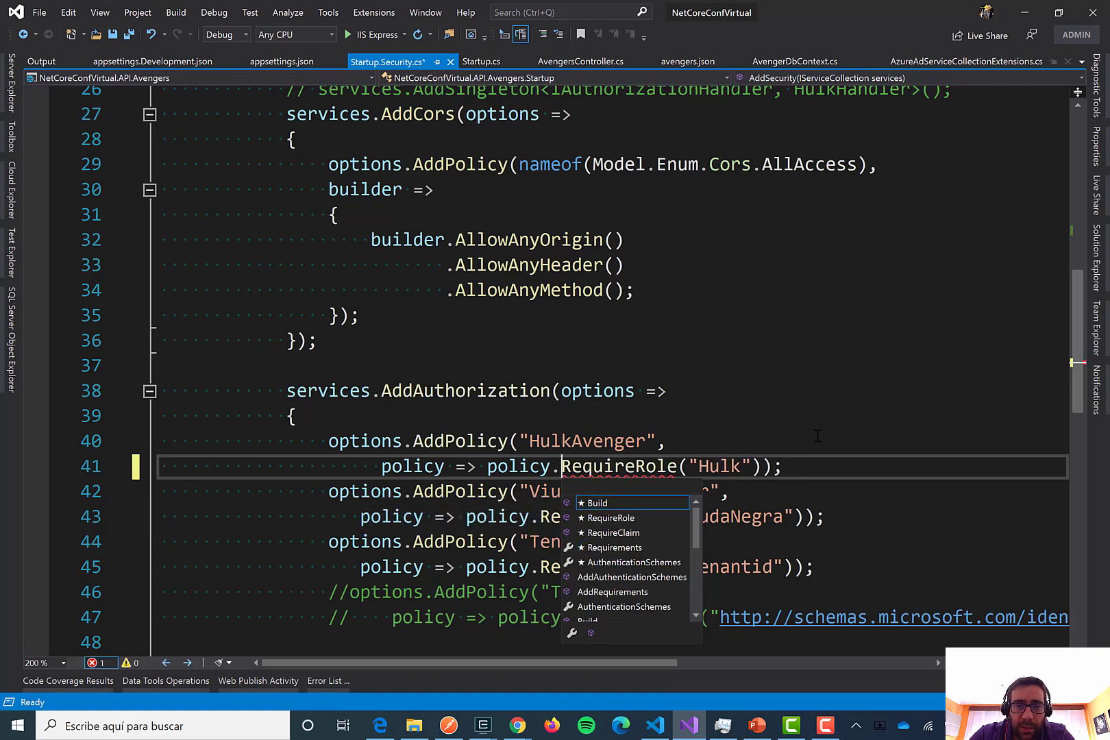
key("Escape")
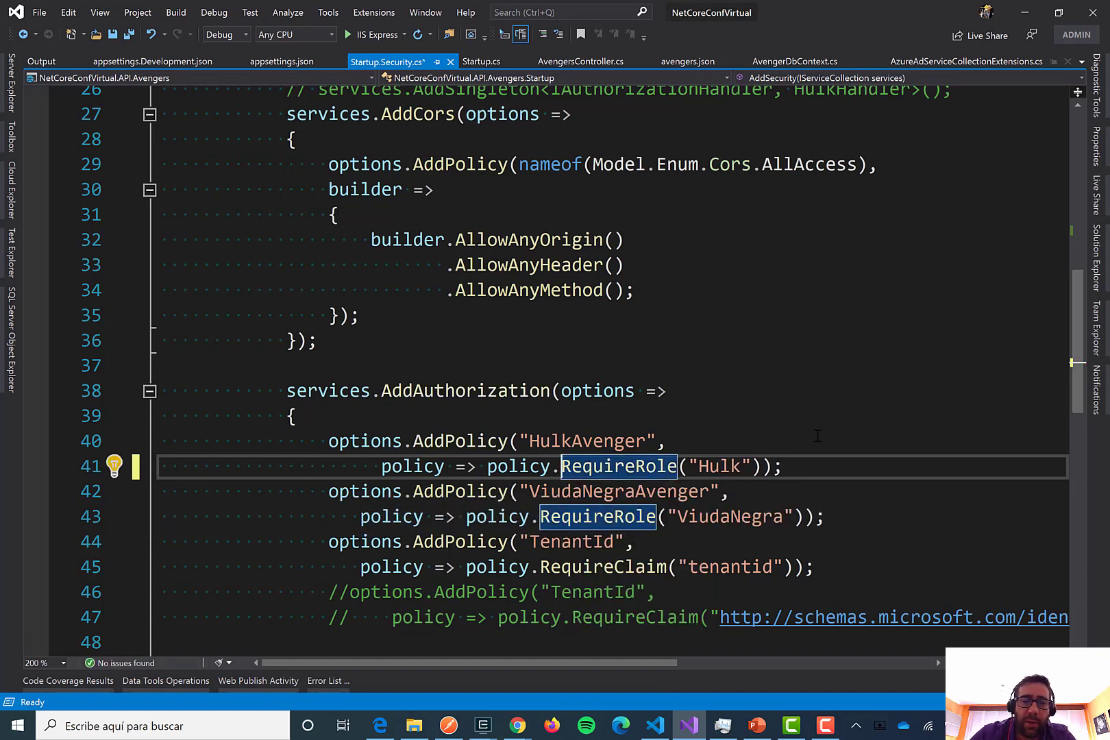
Highlight the HulkAvenger and ViudaNegraAvenger policy names and save all files
double_click(591, 441)
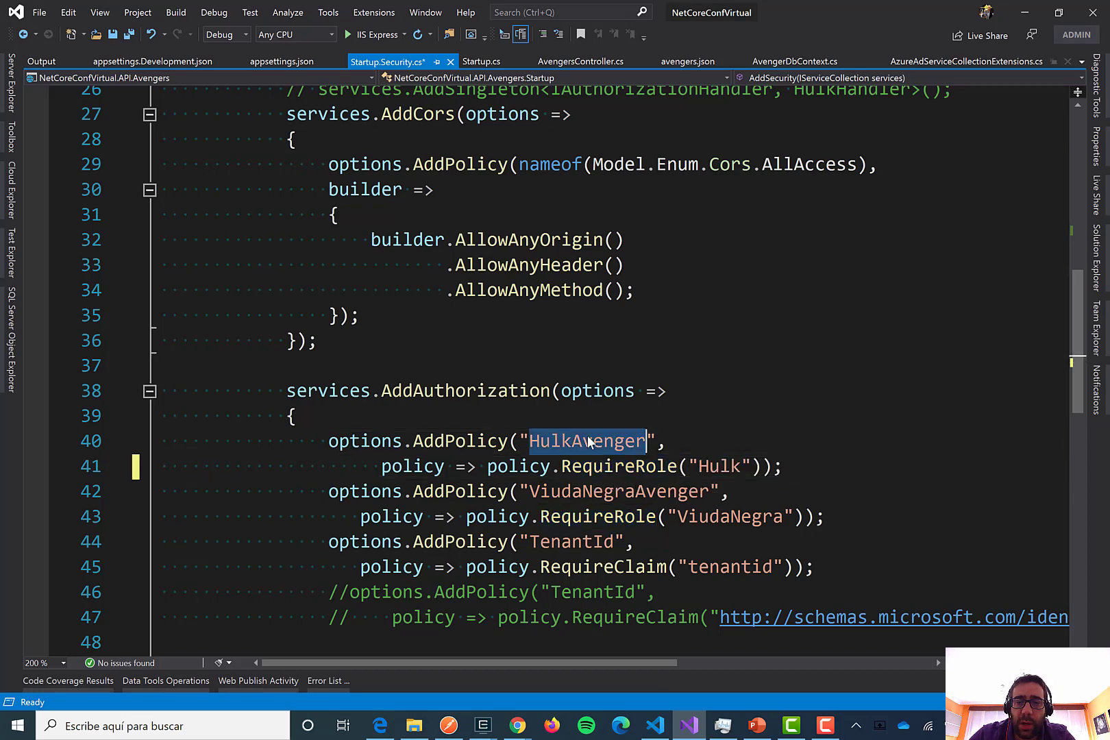
double_click(583, 491)
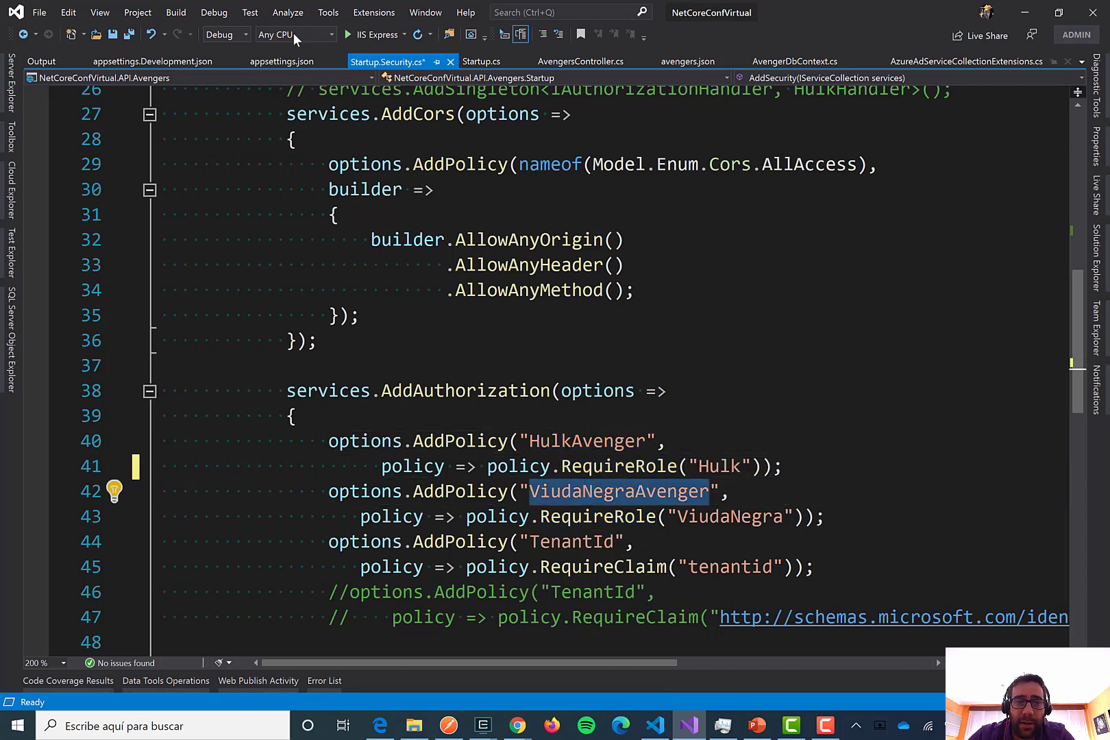
left_click(134, 32)
Highlight the HulkAvenger policy name in the startup code, open HulkController.cs, and highlight the same policy in its Authorize attribute
left_click(562, 440)
double_click(561, 441)
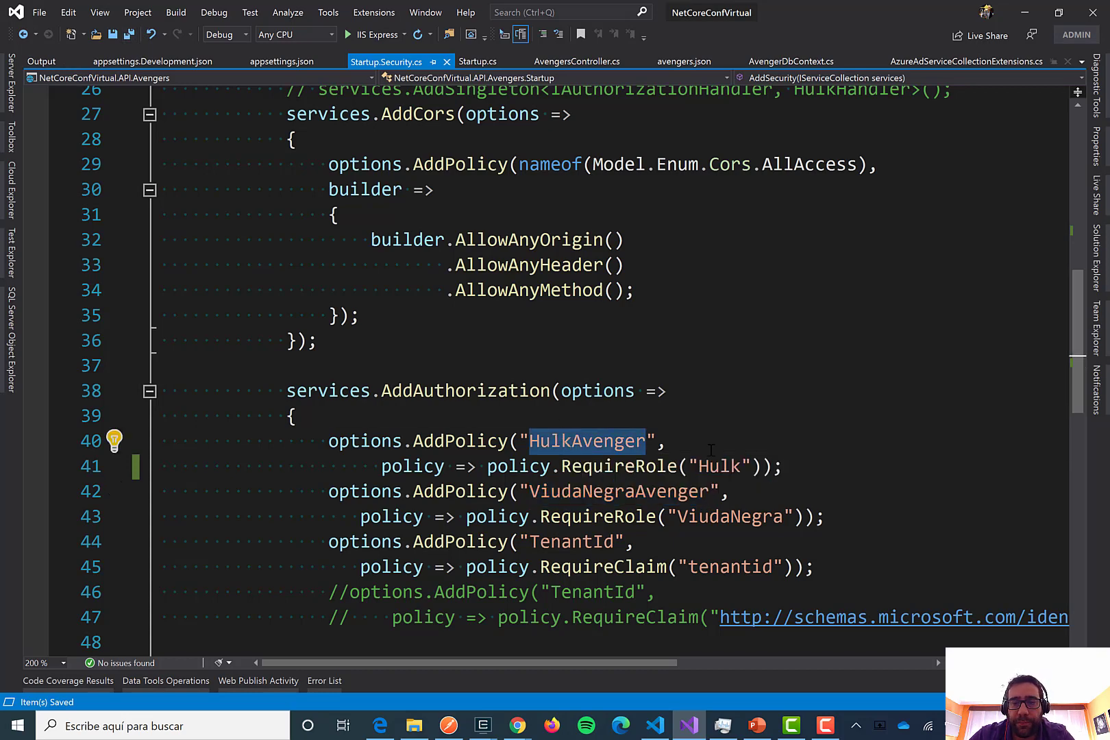
left_click(1099, 281)
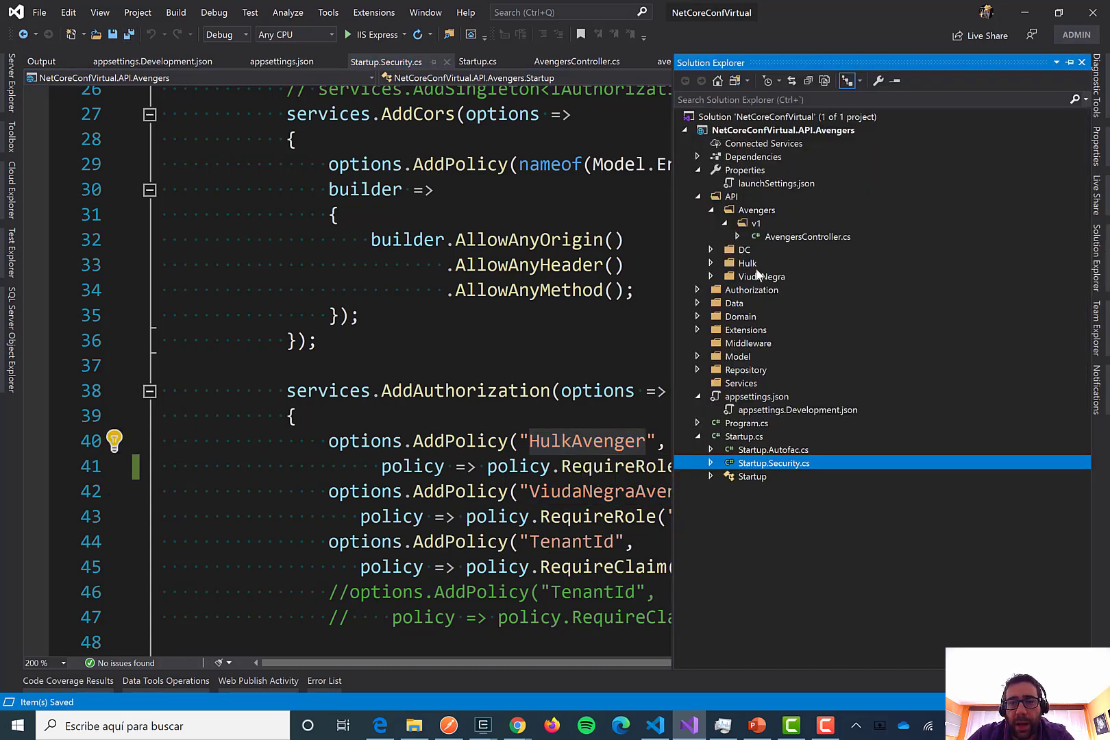
left_click(713, 262)
left_click(711, 262)
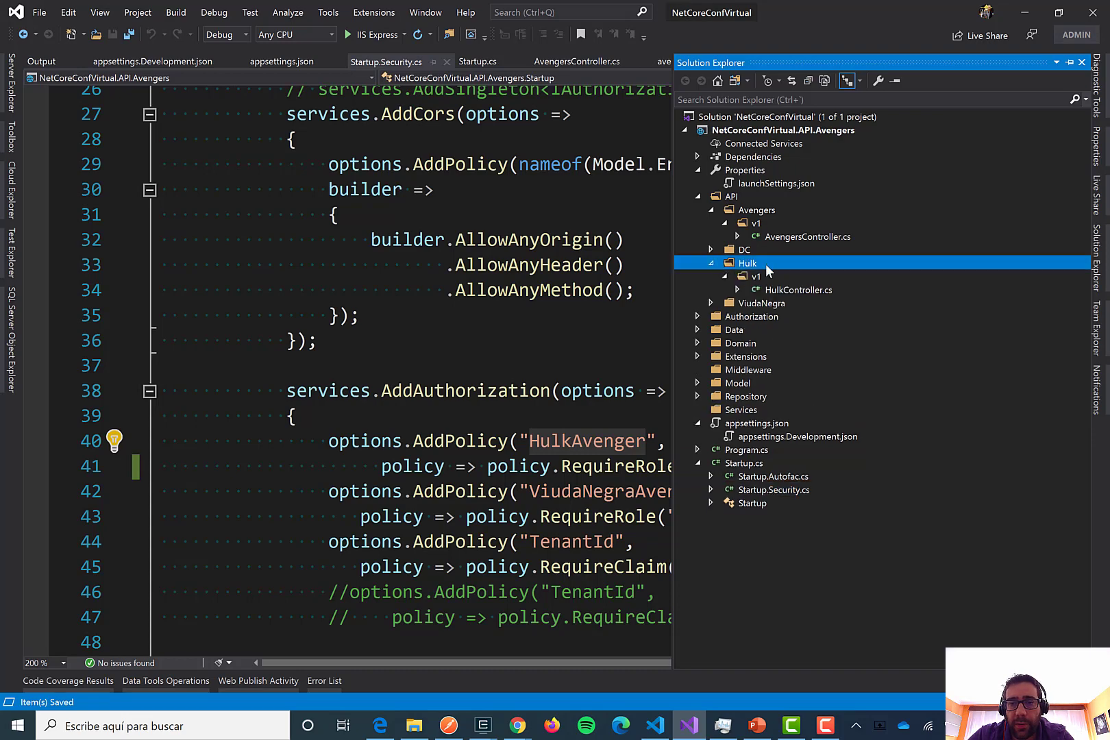
double_click(809, 288)
double_click(480, 276)
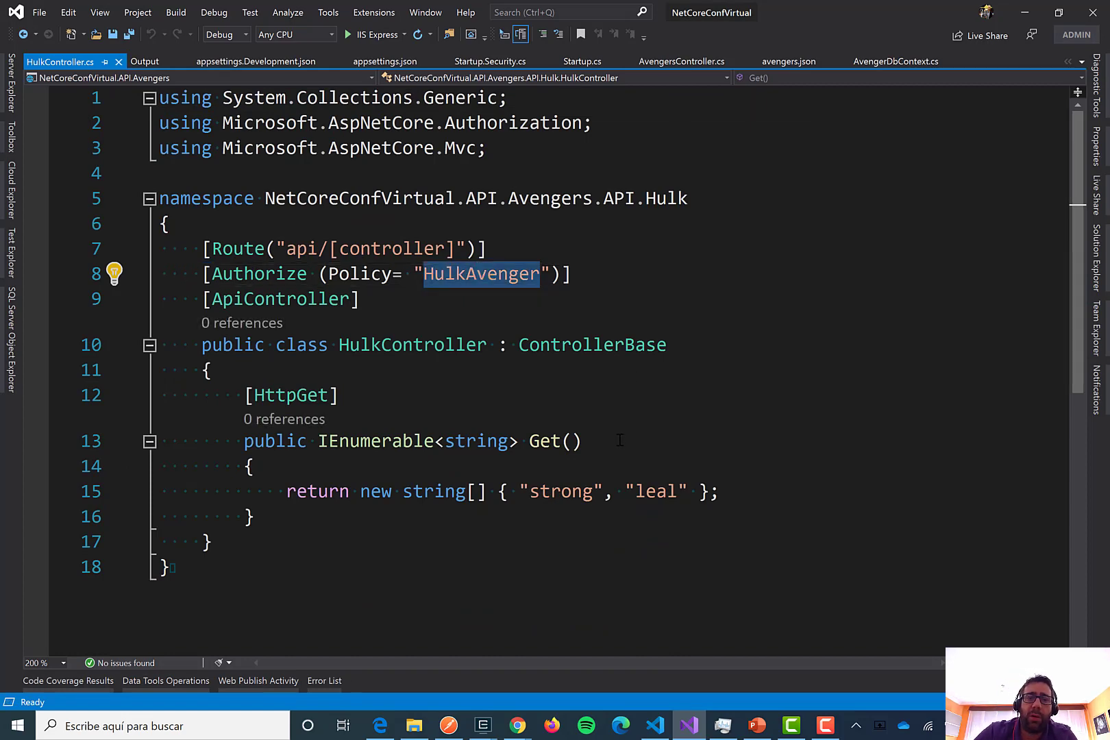
Open ViudaNegraController.cs and highlight the ViudaNegraAvenger policy in its Authorize attribute
left_click(1096, 257)
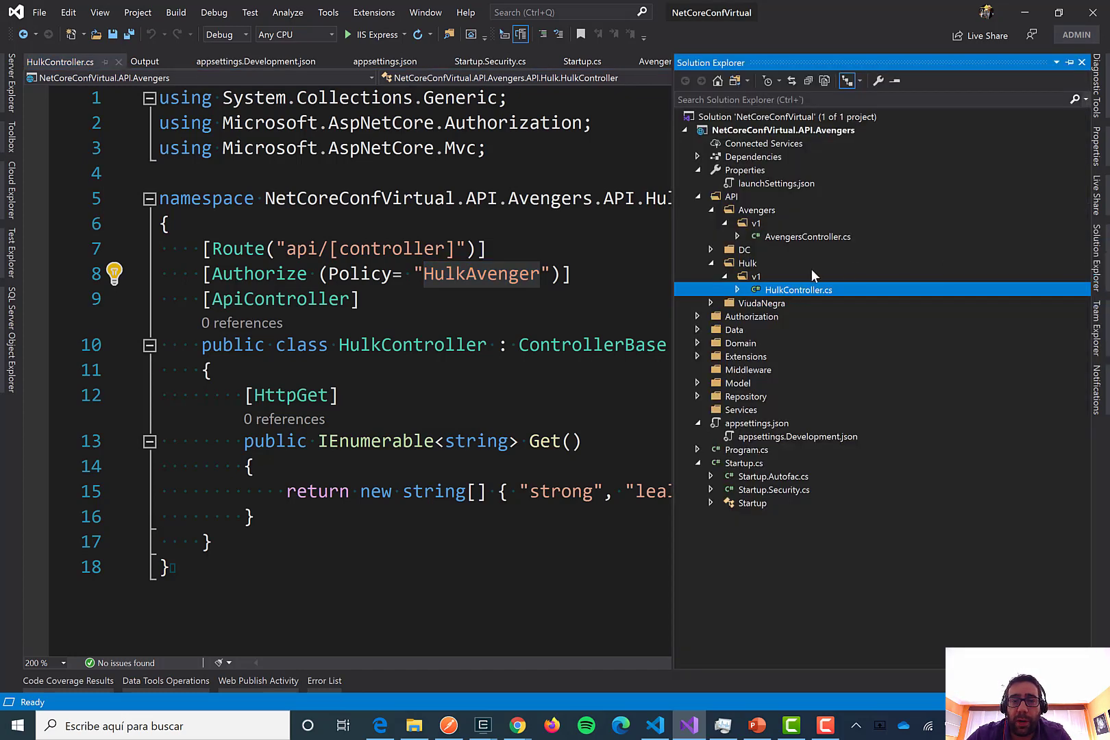
left_click(711, 303)
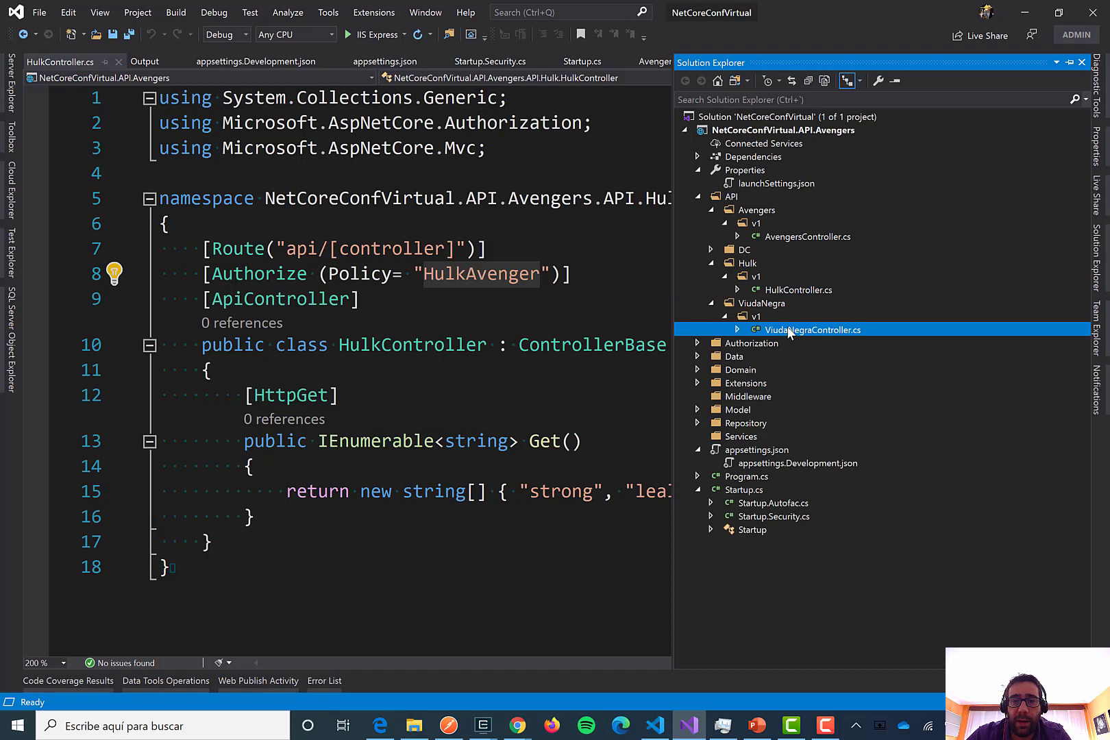
double_click(812, 329)
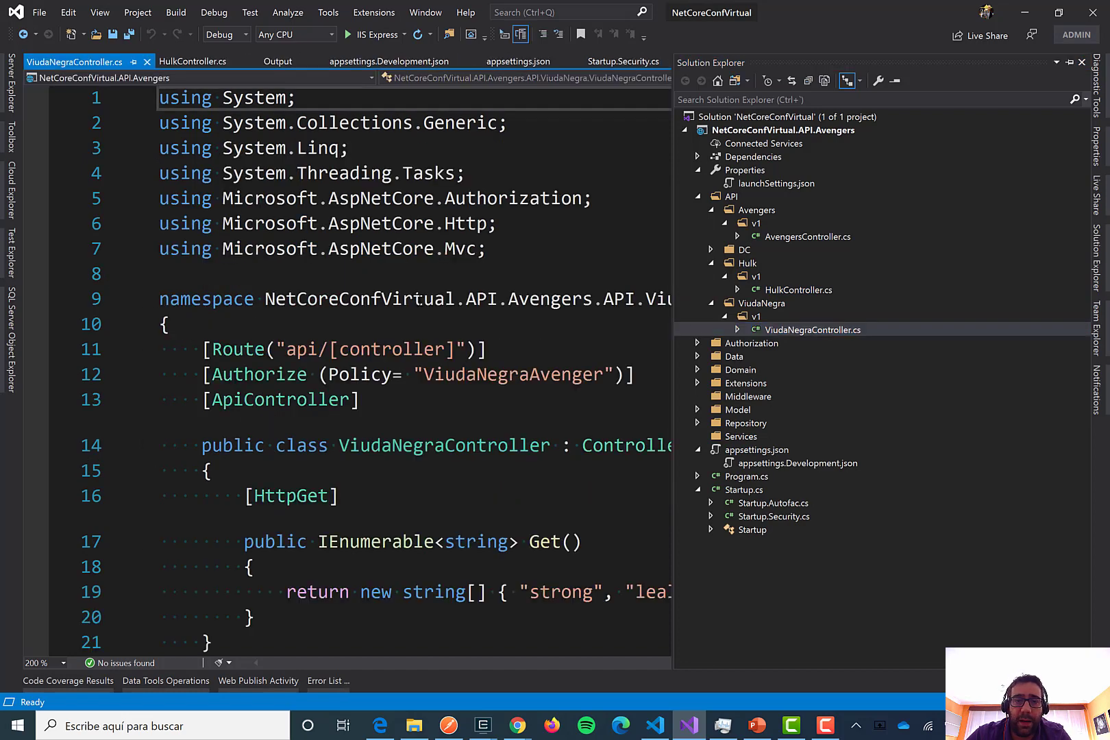
double_click(542, 376)
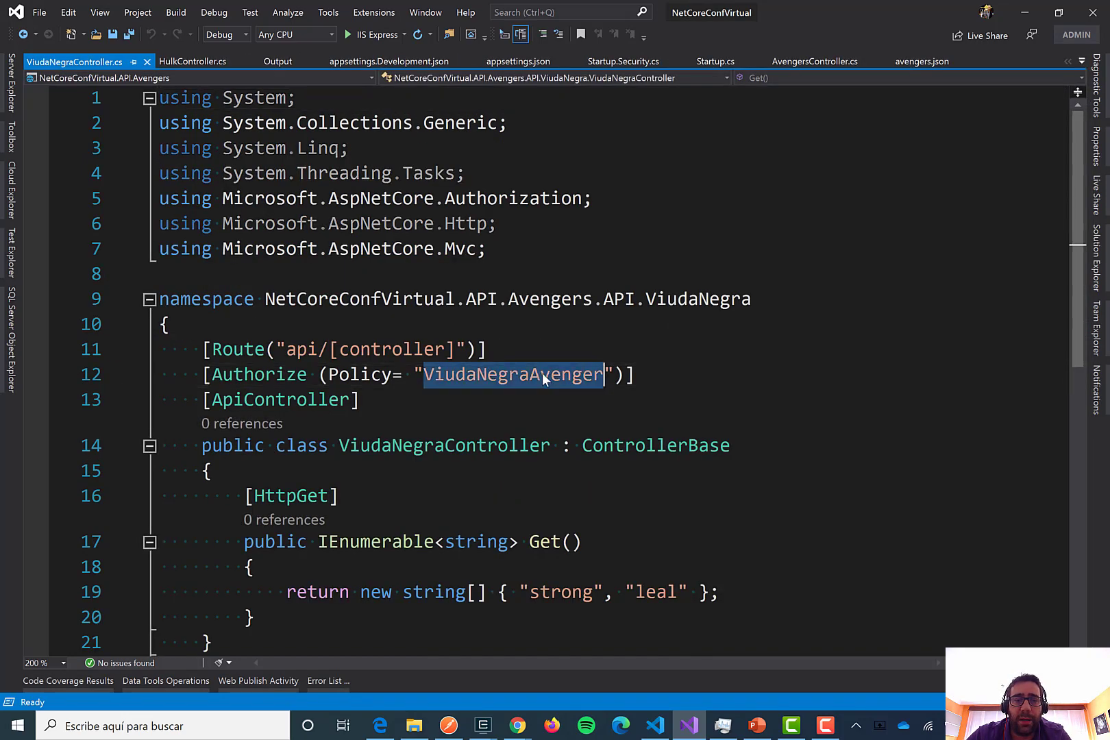
left_click(363, 34)
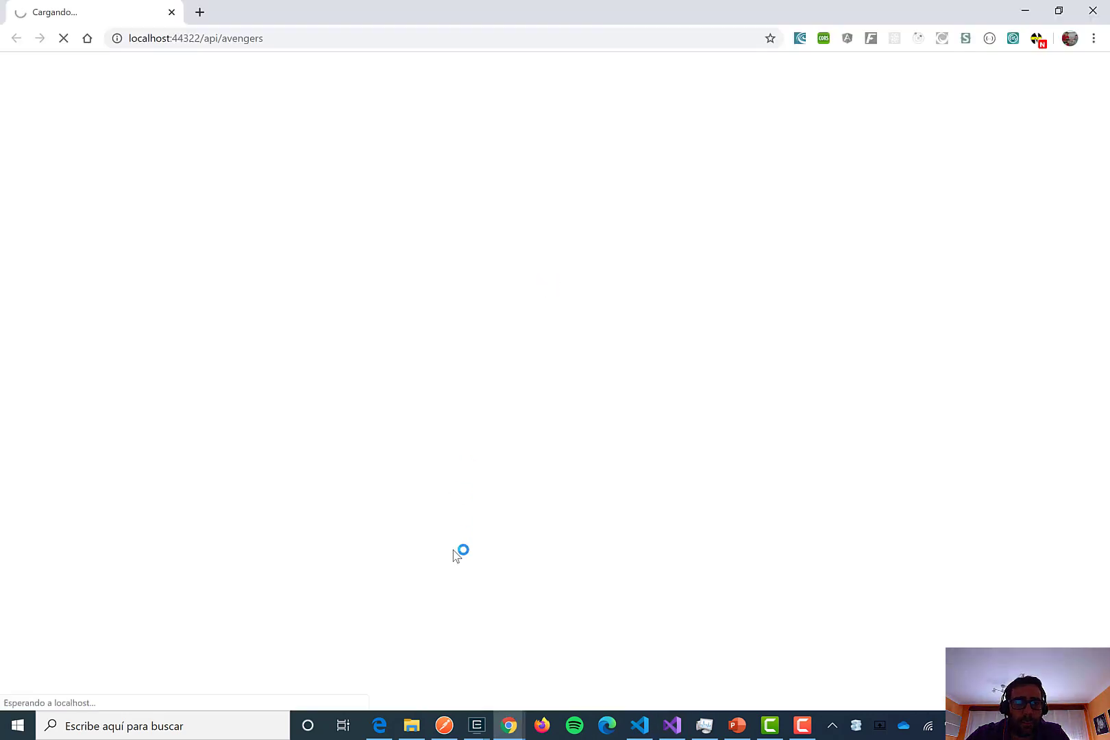
left_click(446, 728)
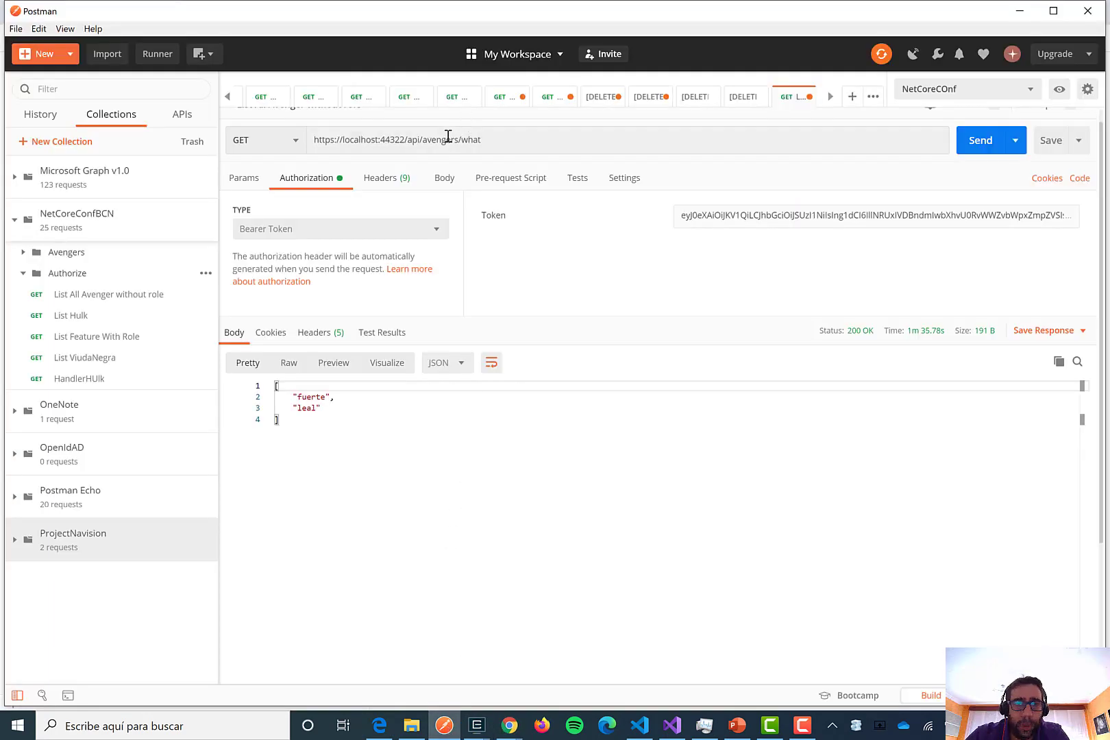
left_click_drag(565, 137, 441, 139)
key("BackSpace")
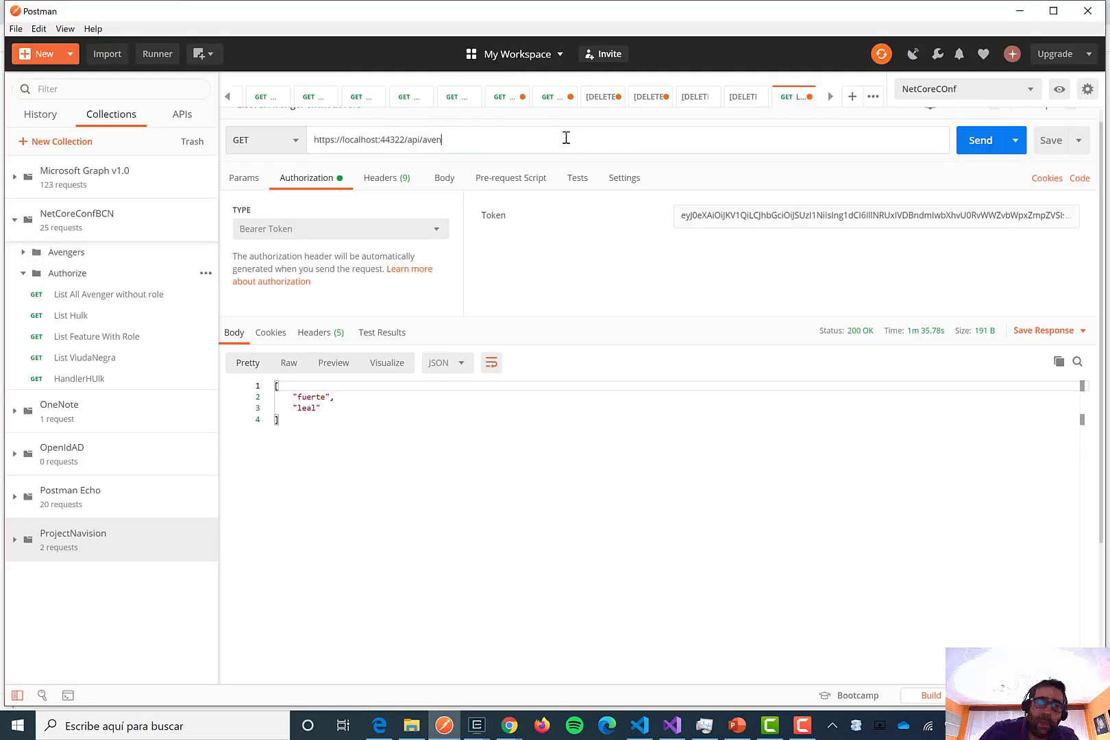
key("BackSpace")
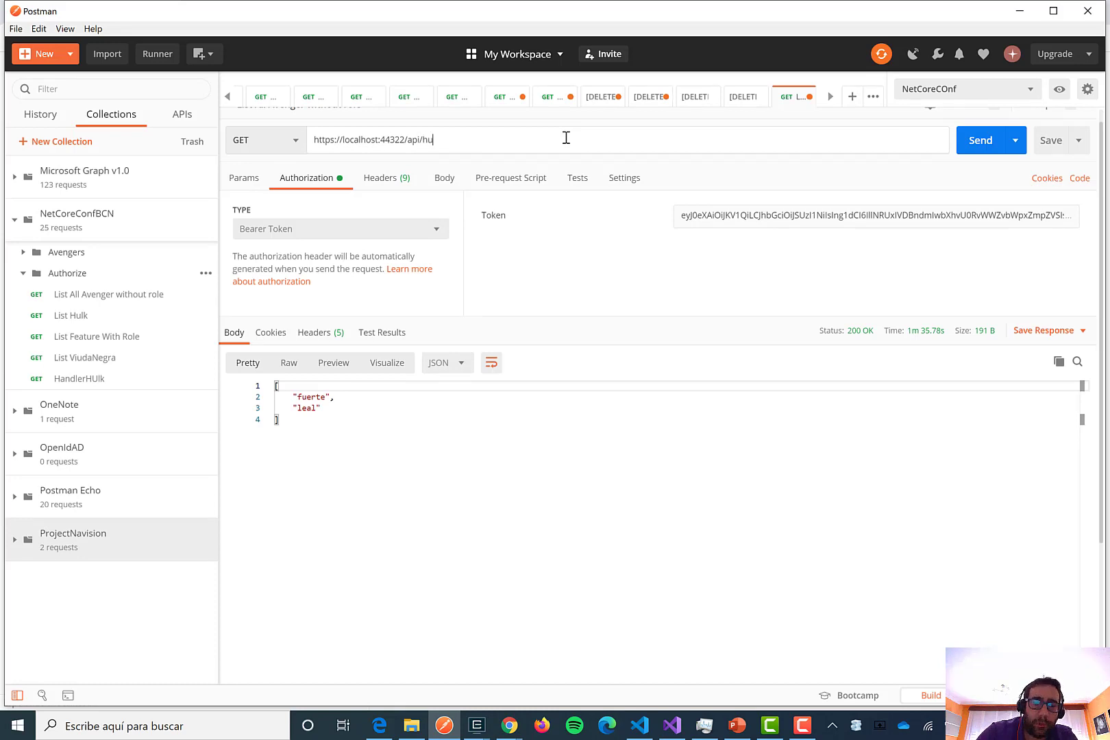
left_click(980, 152)
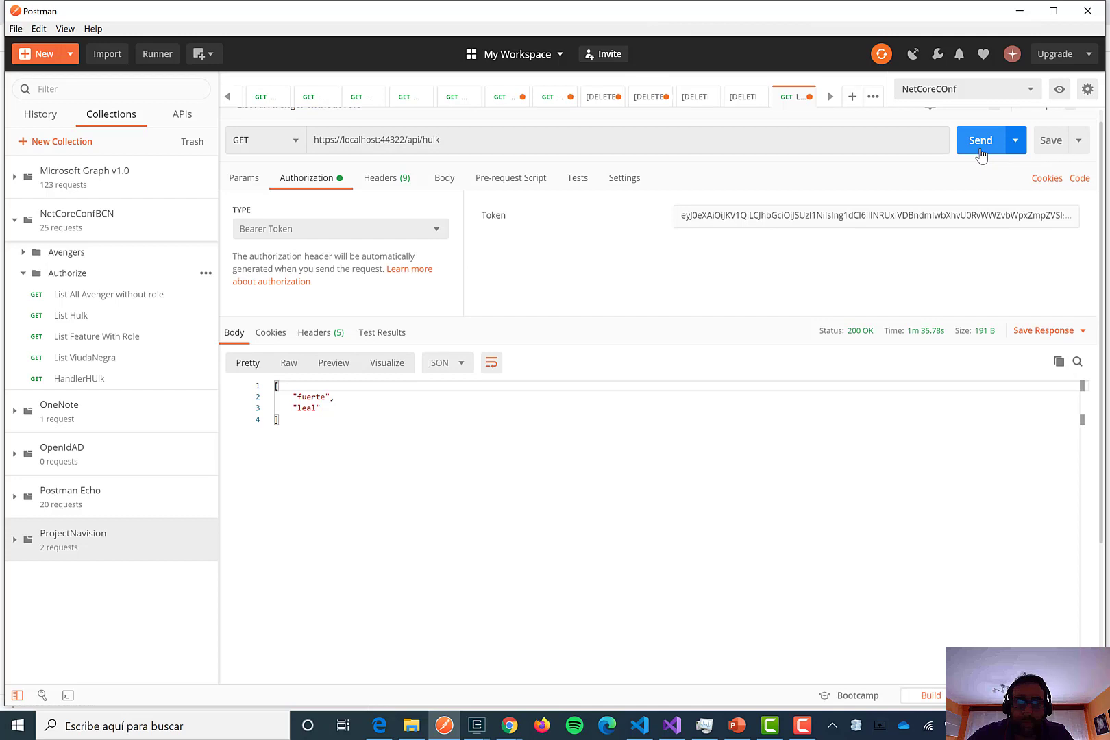
left_click(980, 144)
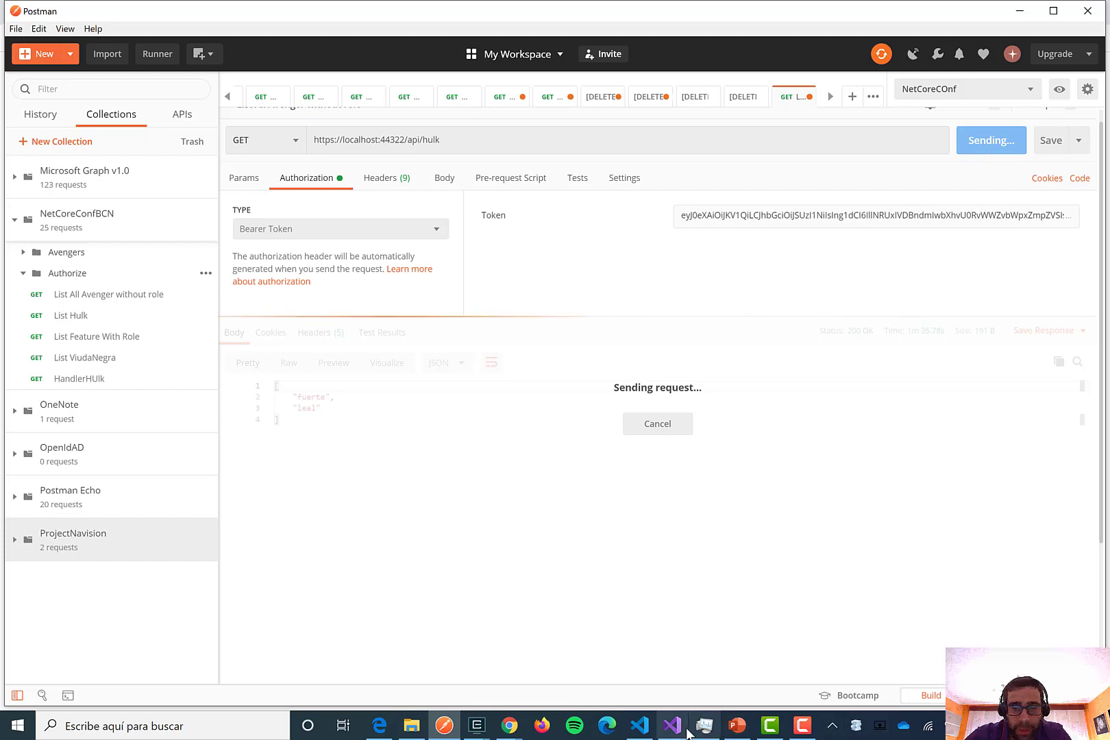
mouse_move(684, 732)
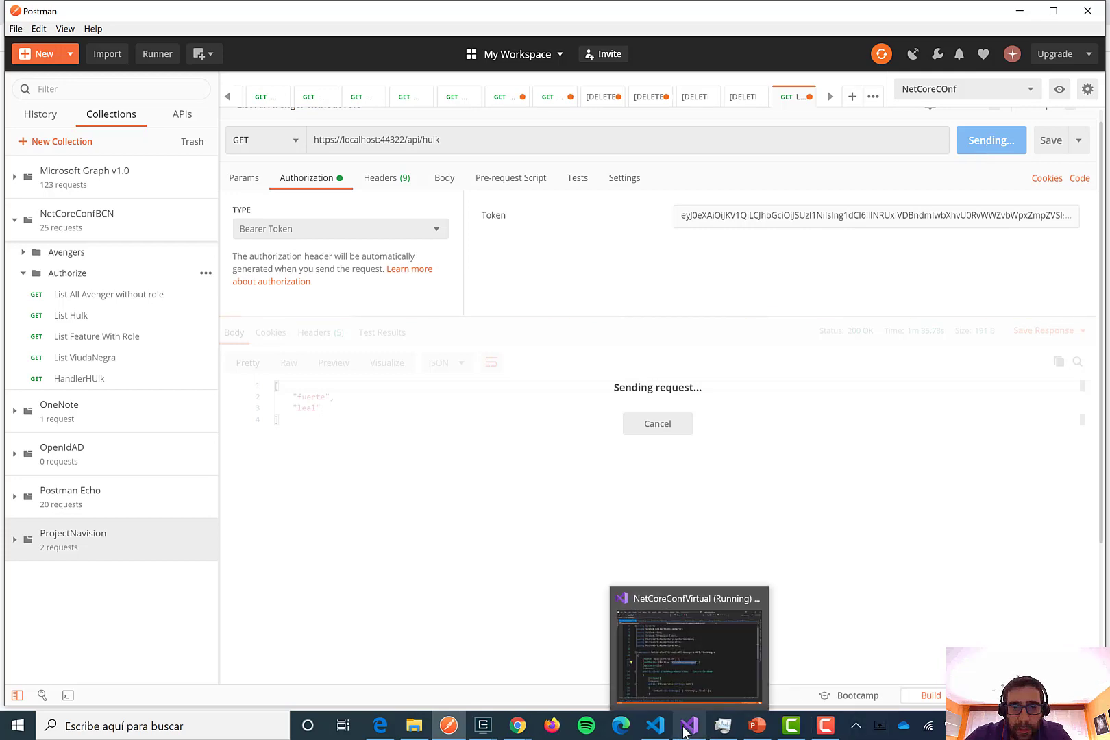
left_click(681, 637)
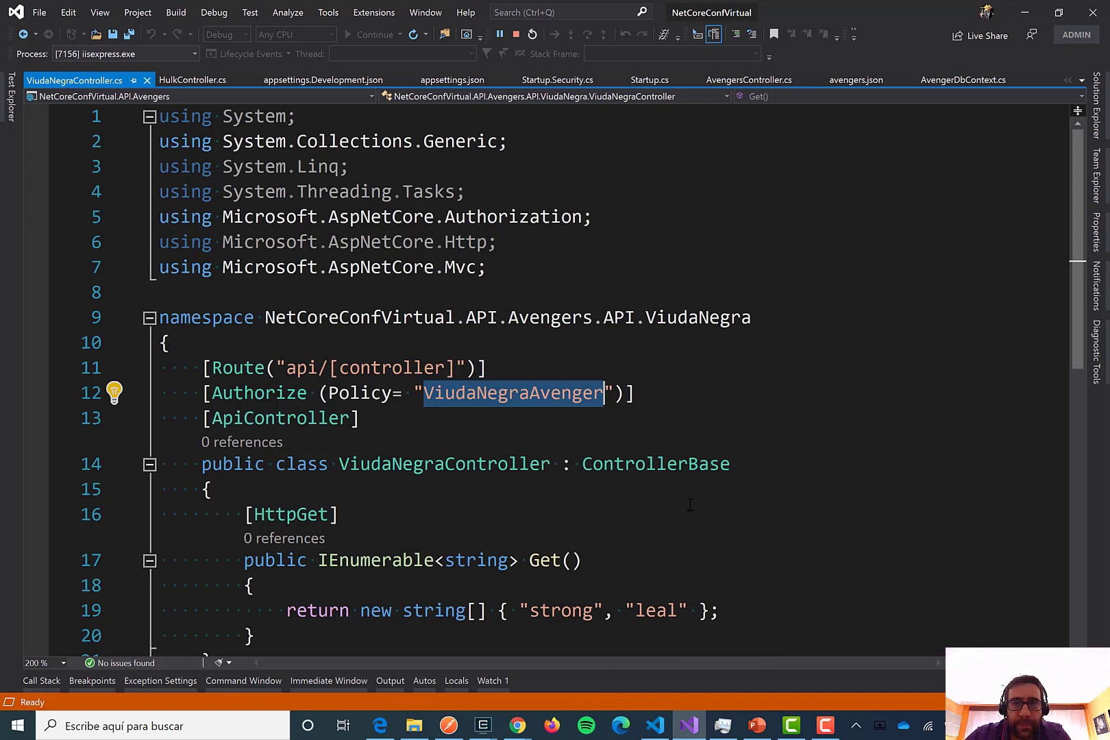
mouse_move(461, 734)
left_click(464, 673)
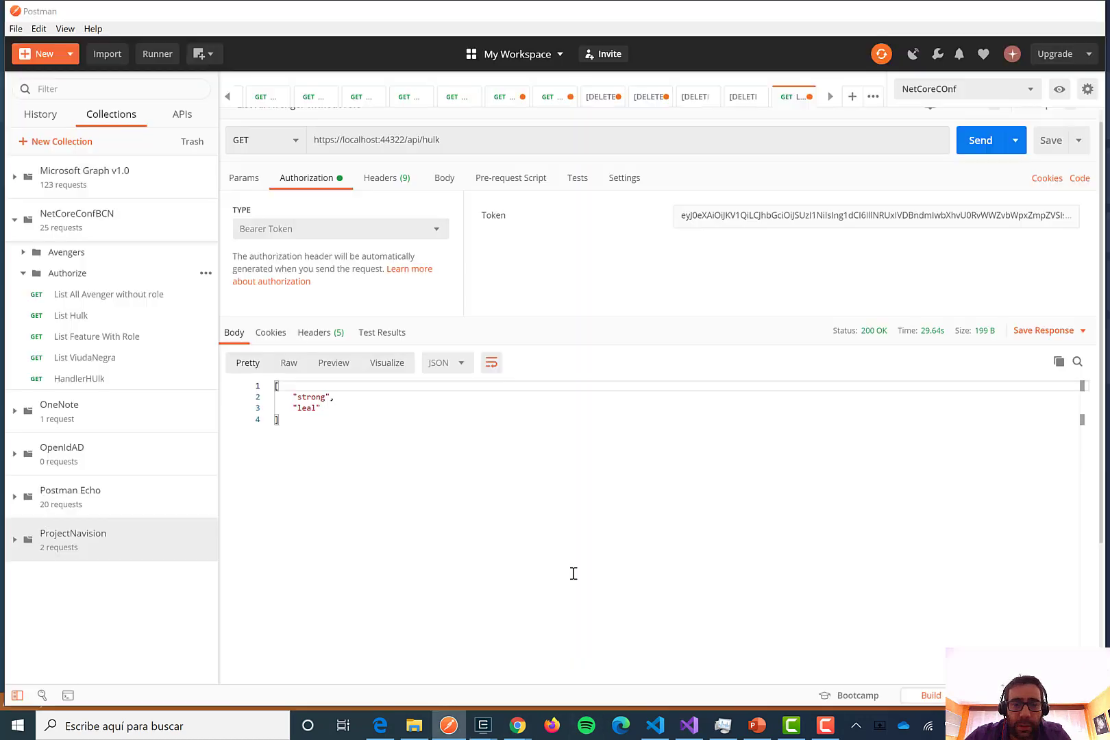
double_click(430, 141)
type("viudanegra")
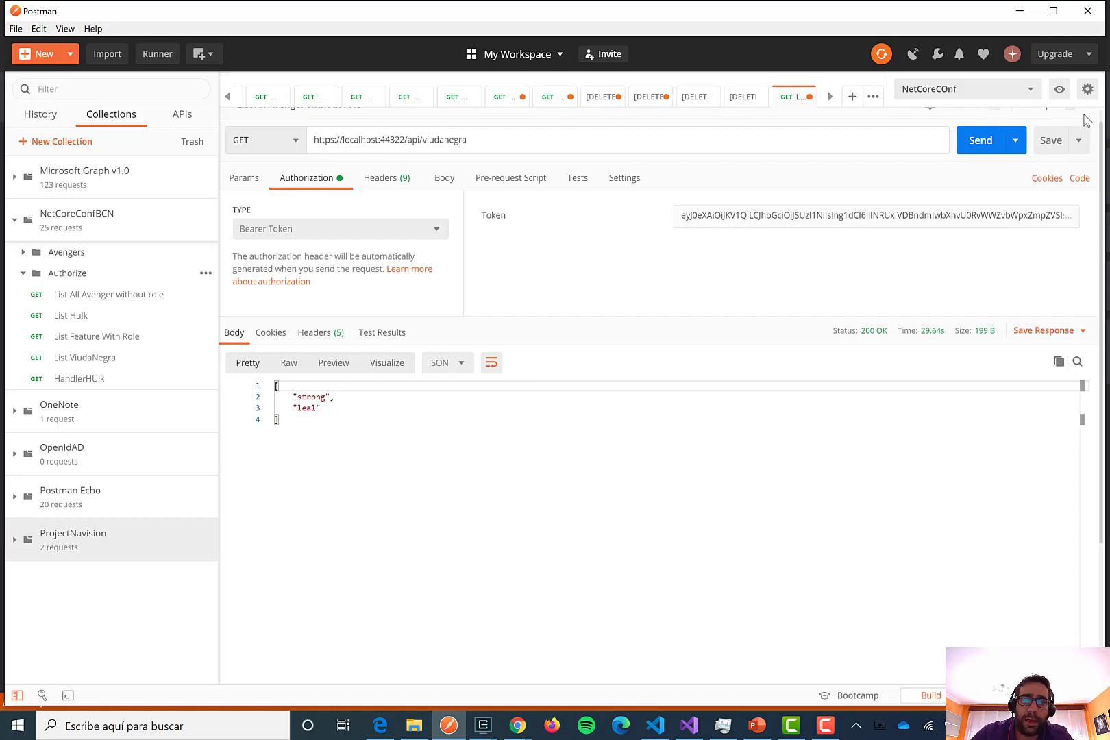
left_click(986, 143)
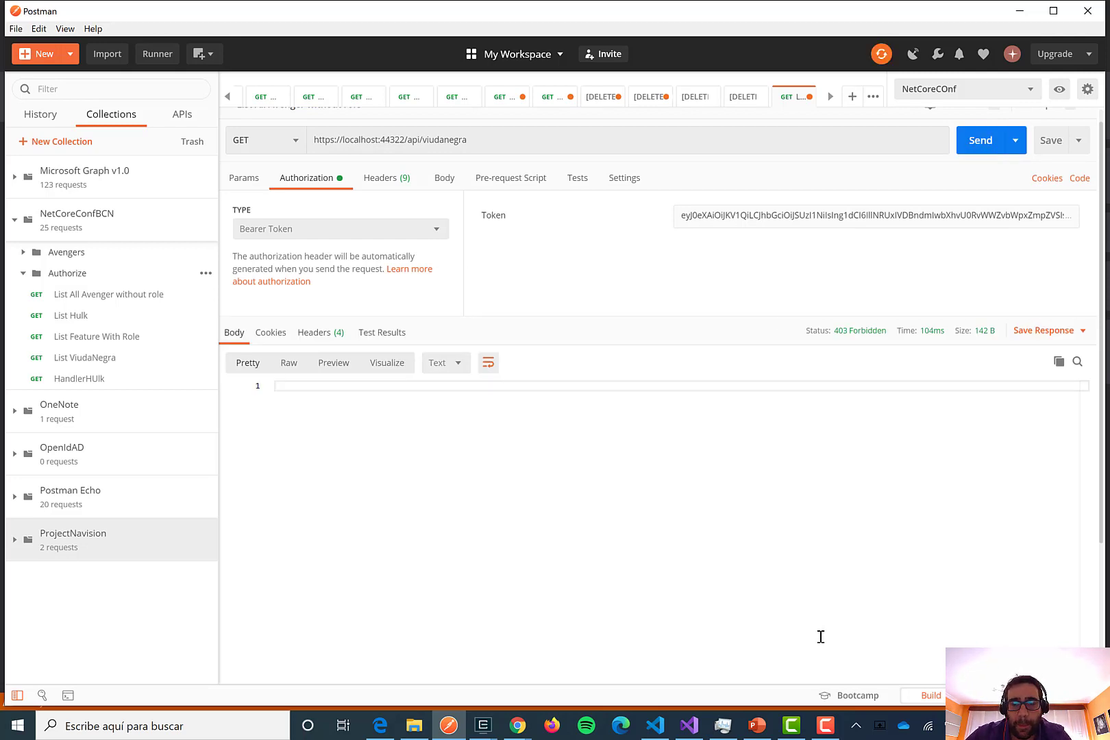
Switch back to Visual Studio and stop debugging the API
mouse_move(688, 731)
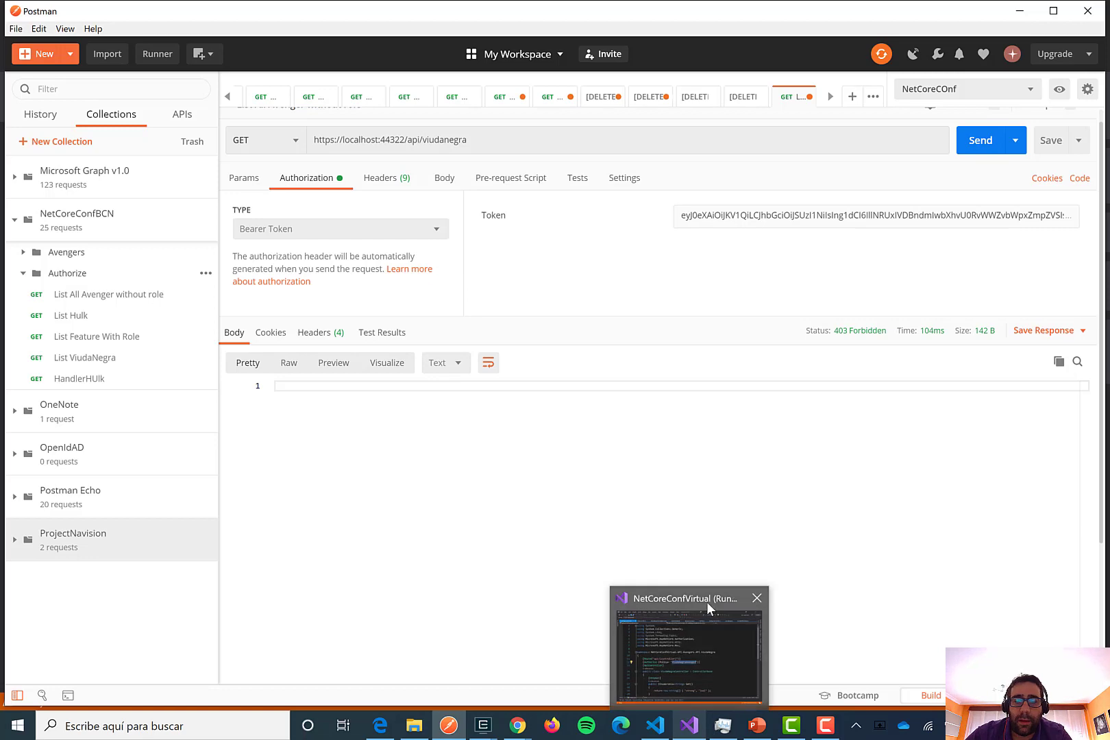
left_click(698, 620)
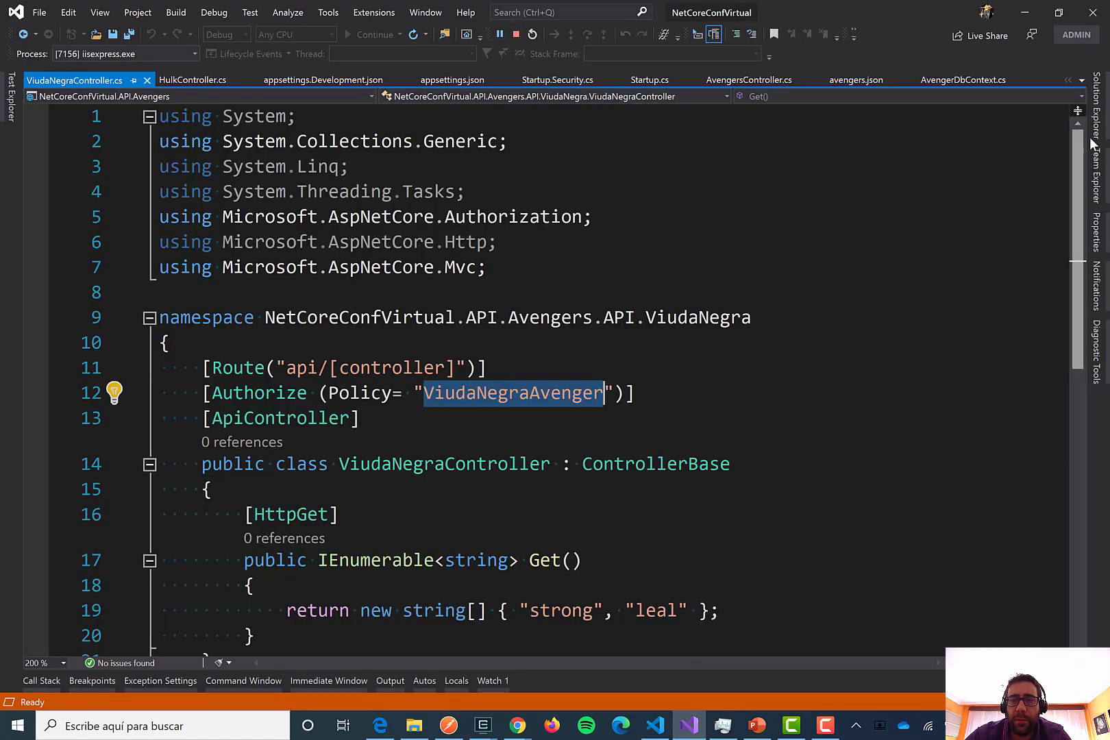
left_click(515, 35)
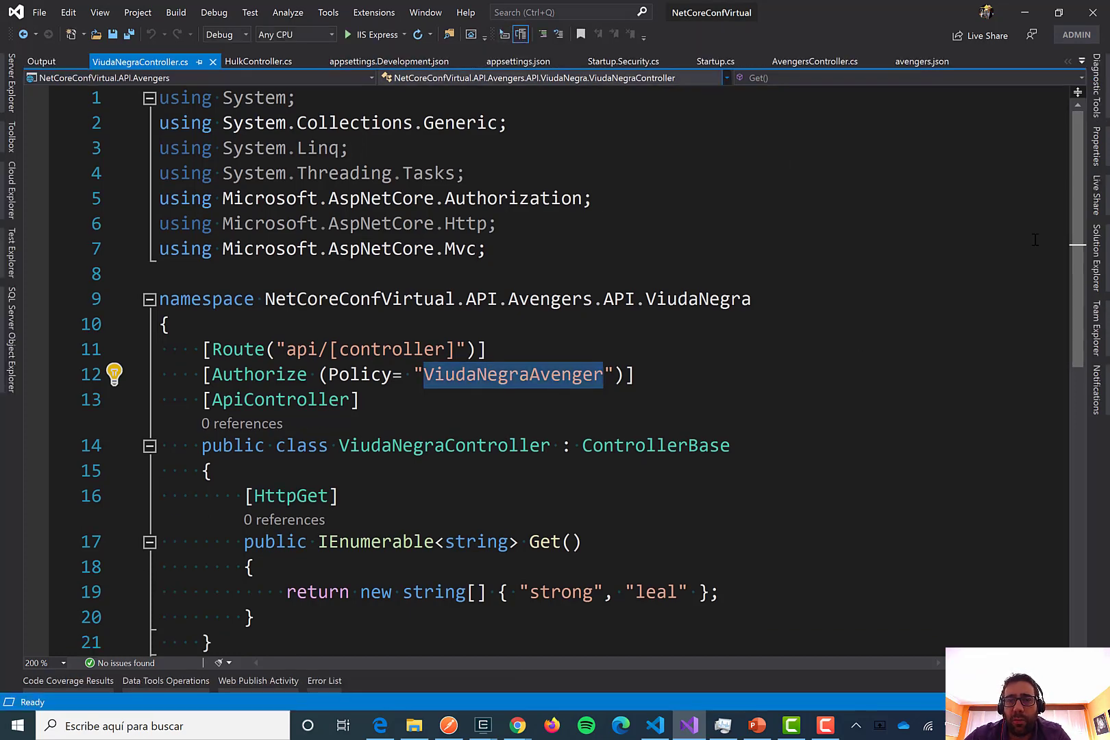
In AvengersController.cs, uncomment the TenantId policy's Authorize attribute on the Get All Avengers endpoint and save all files
left_click(1098, 267)
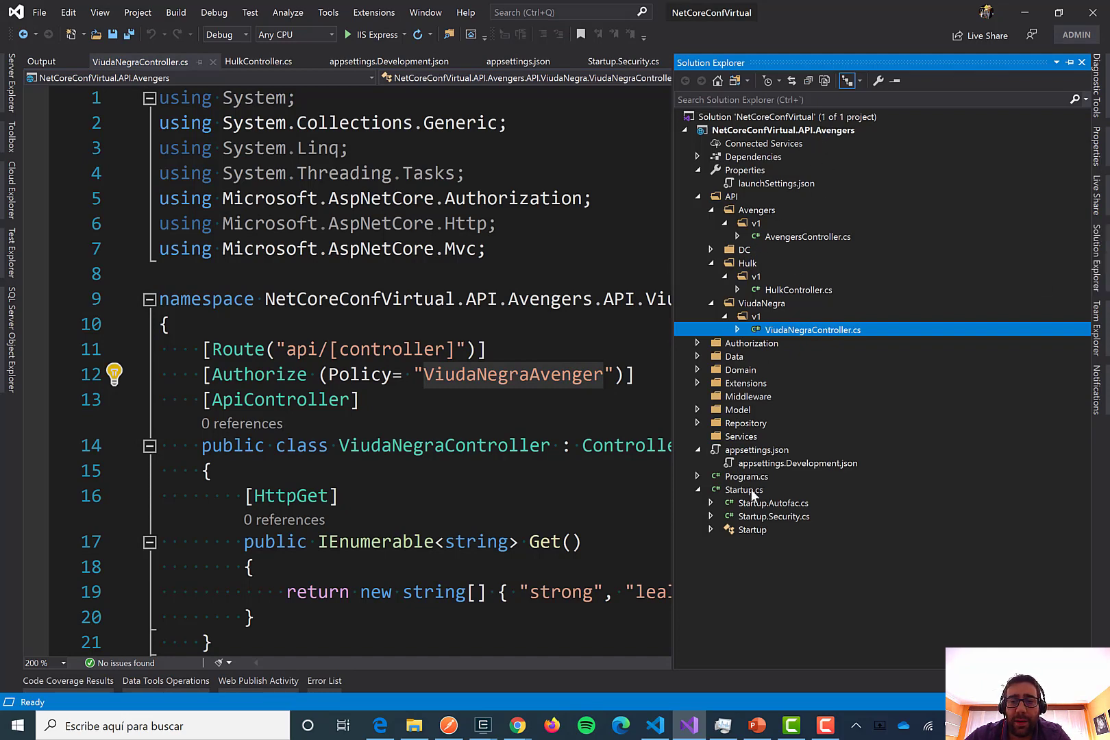
double_click(795, 237)
scroll(489, 355, "up", 3)
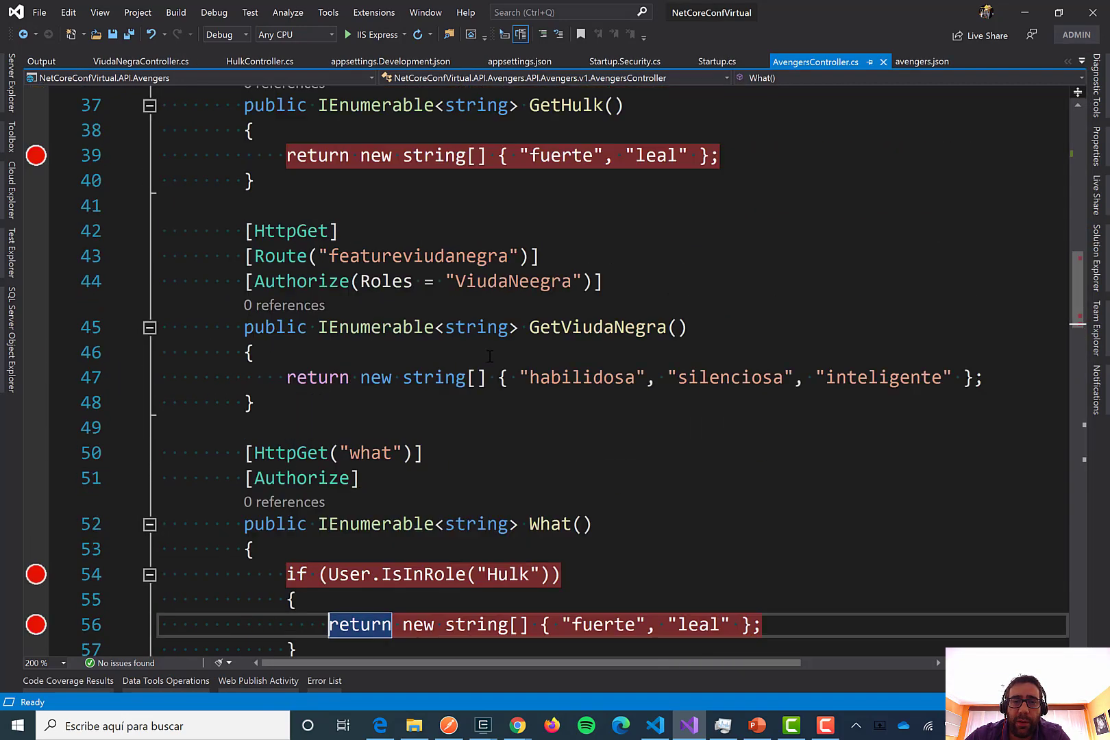
scroll(489, 356, "up", 2)
scroll(489, 355, "up", 3)
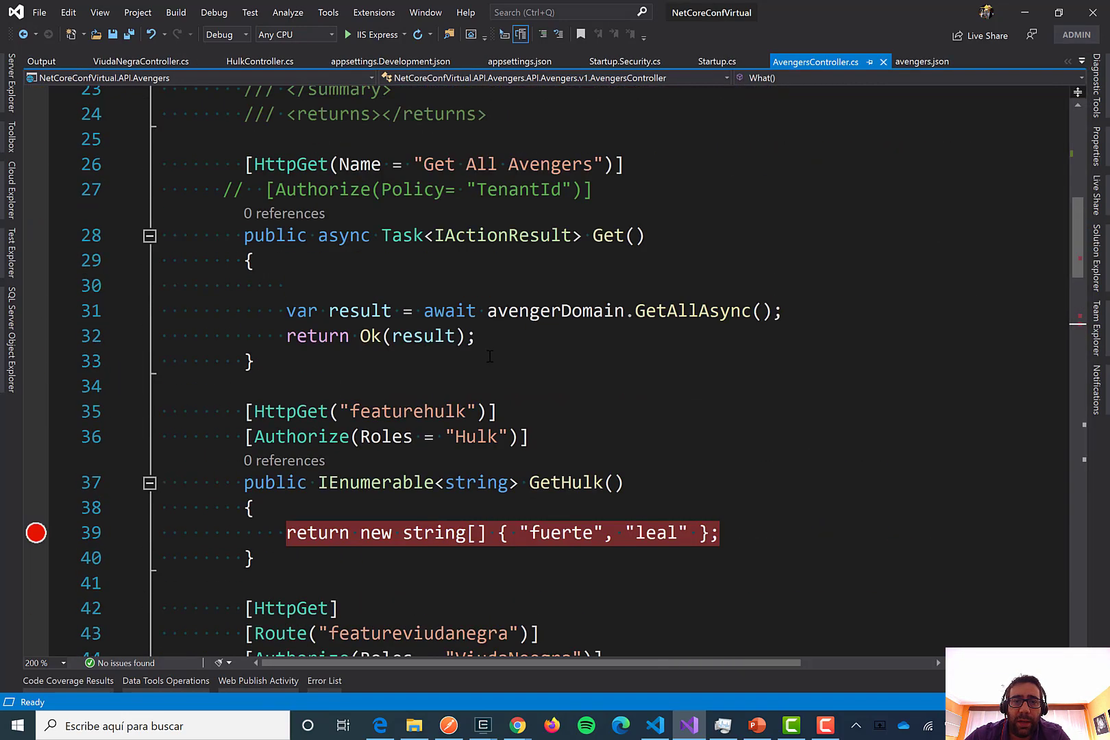
scroll(489, 356, "up", 1)
left_click(245, 266)
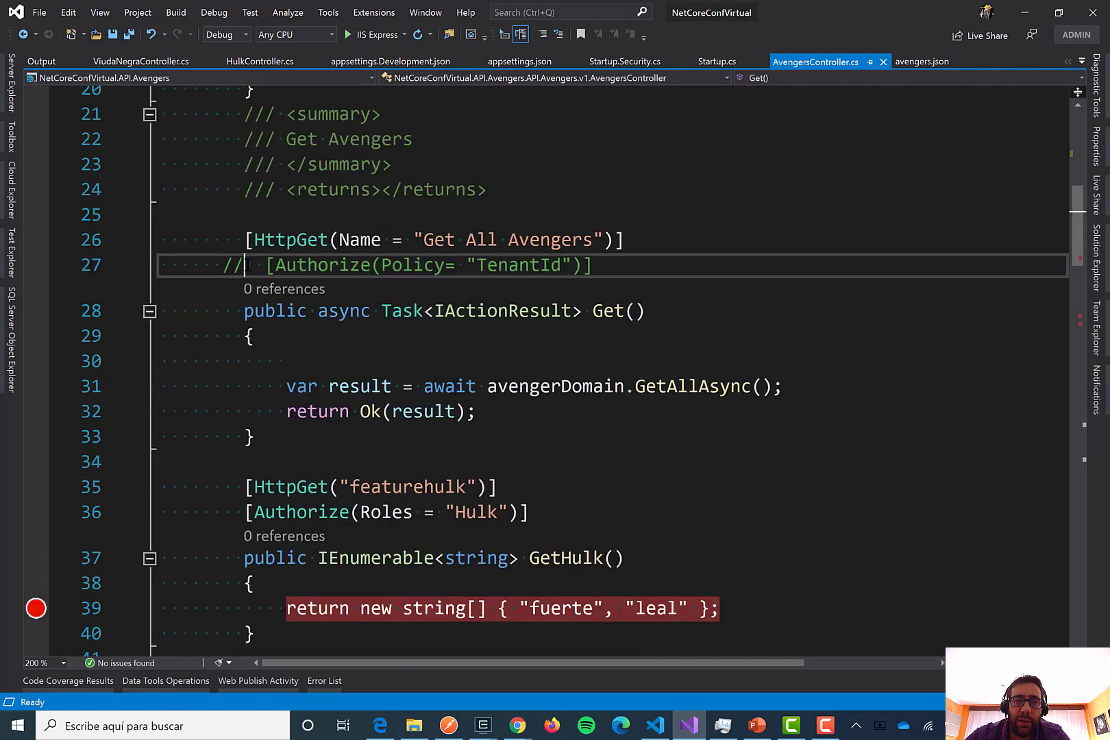
key("BackSpace")
key("BackSpace")
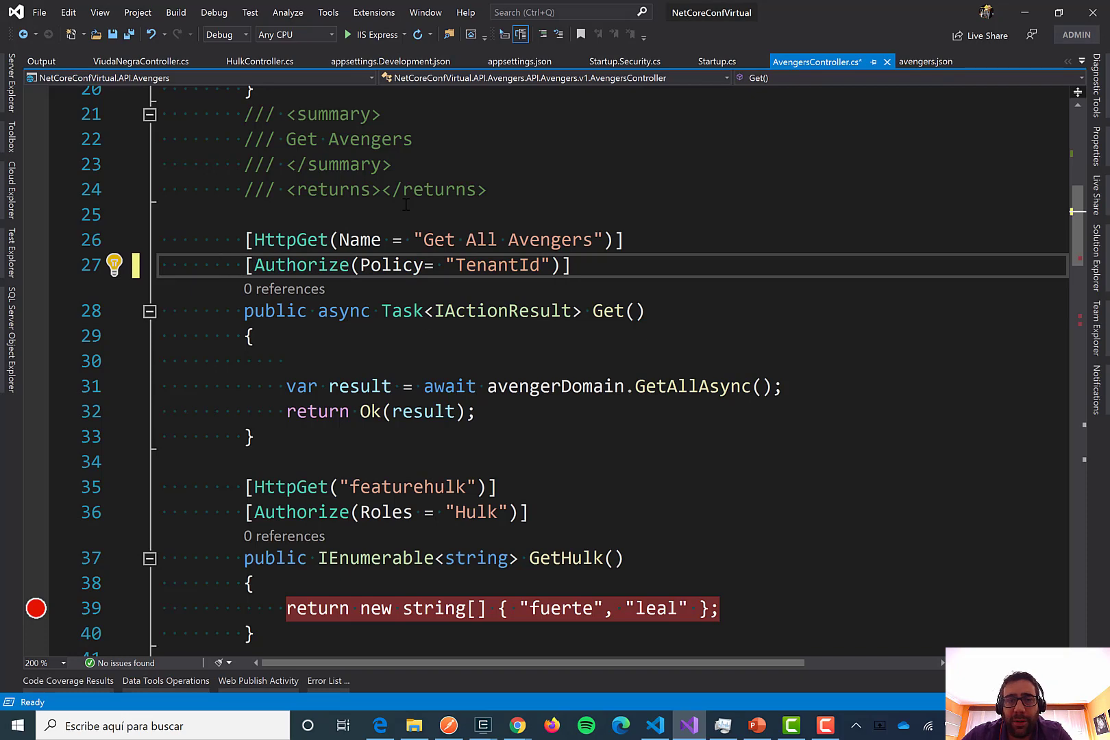
left_click(126, 34)
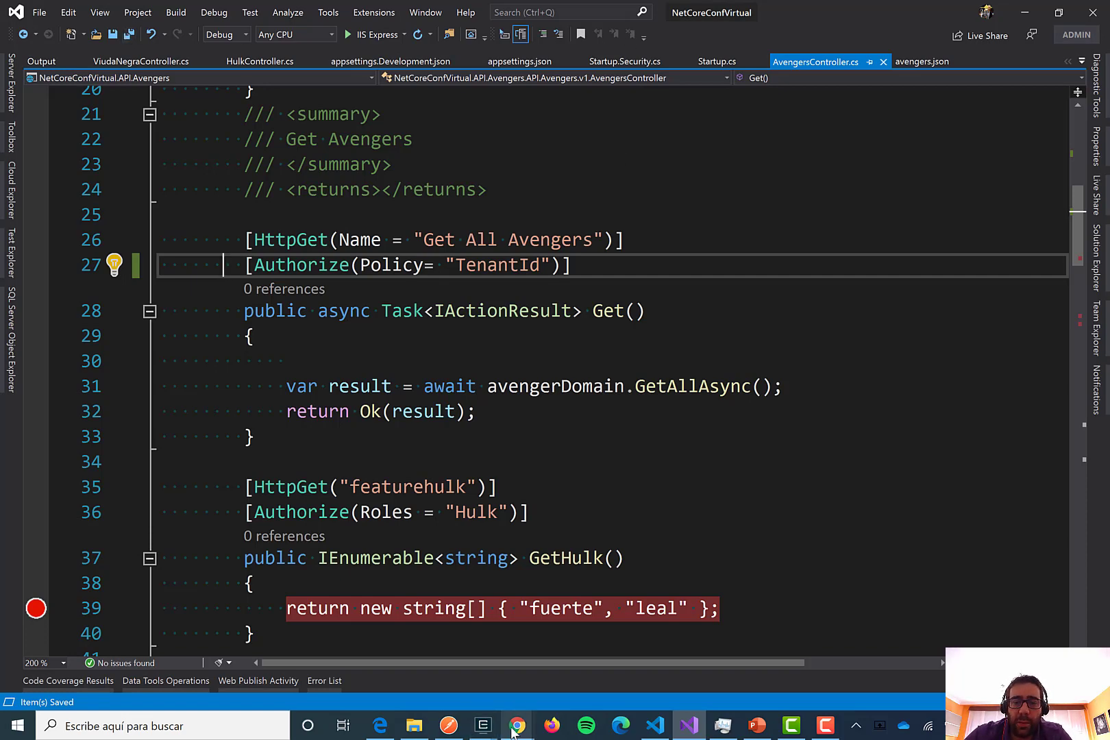
Open Startup.Security.cs and highlight the tenantid claim required by the TenantId policy
left_click(1092, 255)
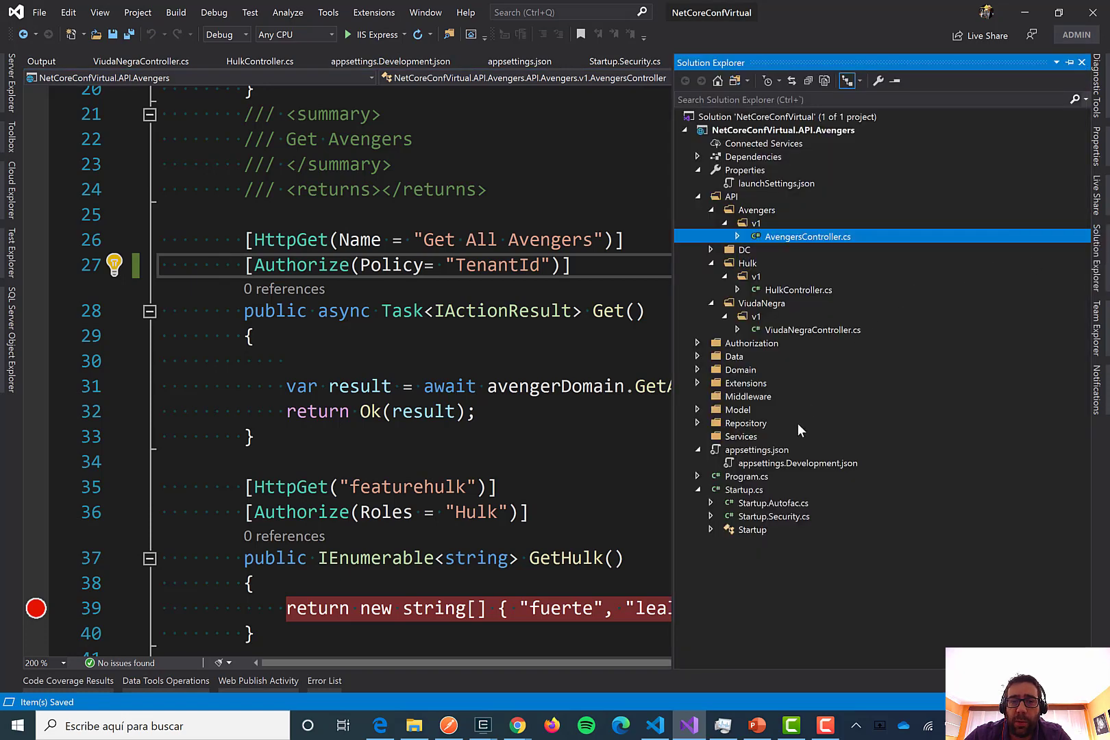
left_click(752, 486)
double_click(767, 516)
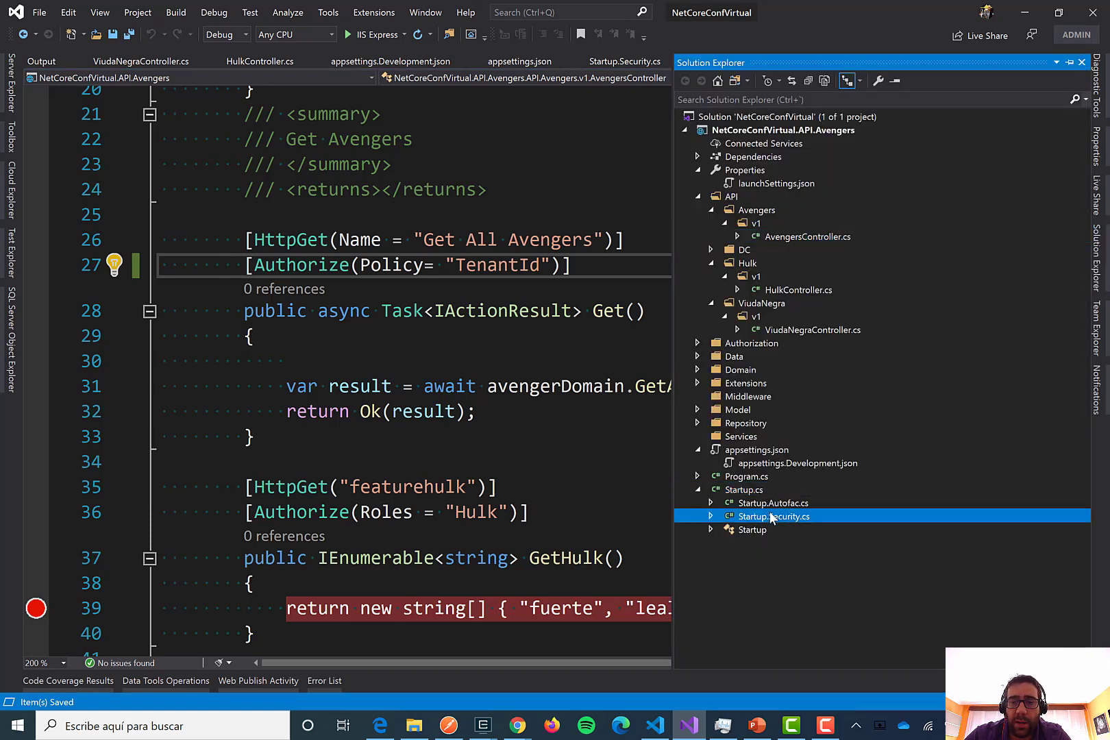
scroll(534, 411, "down", 1)
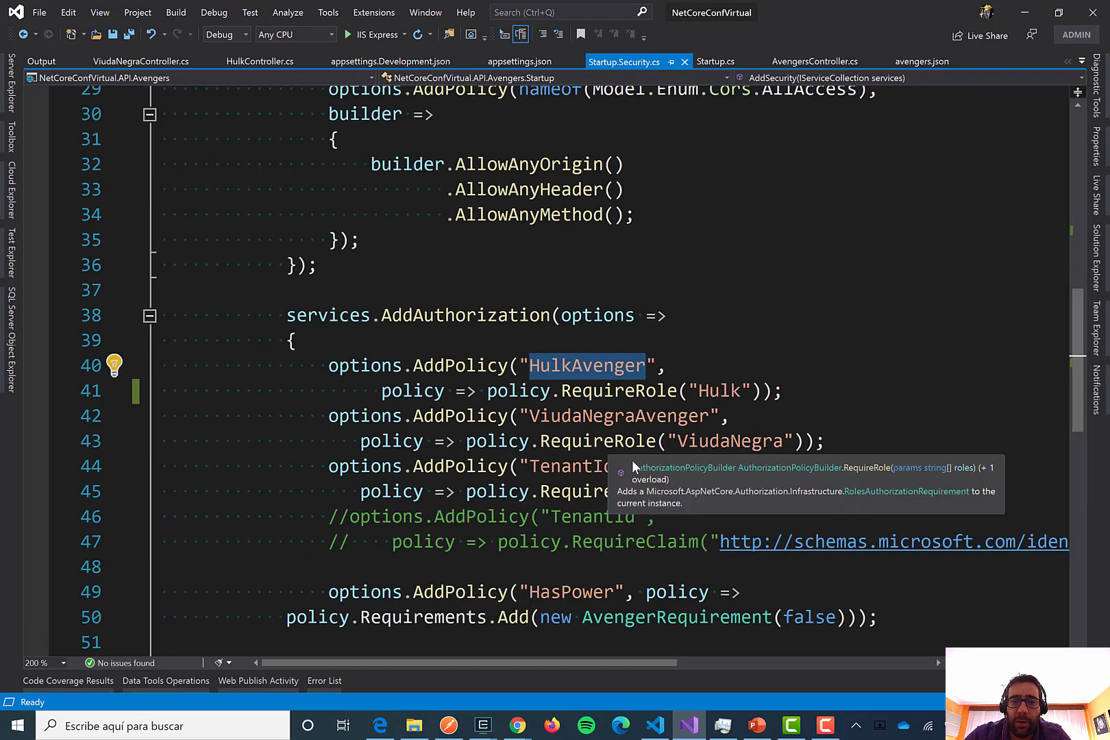
double_click(721, 490)
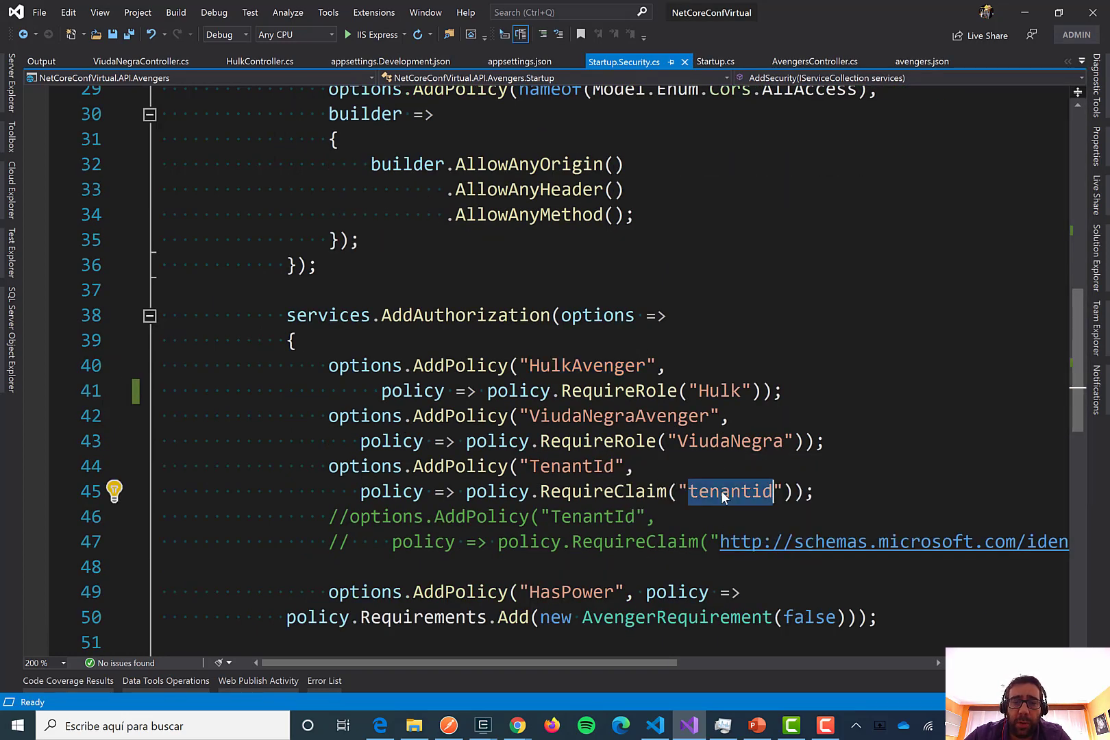
Start debugging the API with IIS Express, then switch to Postman and copy the request's full bearer token
left_click(386, 29)
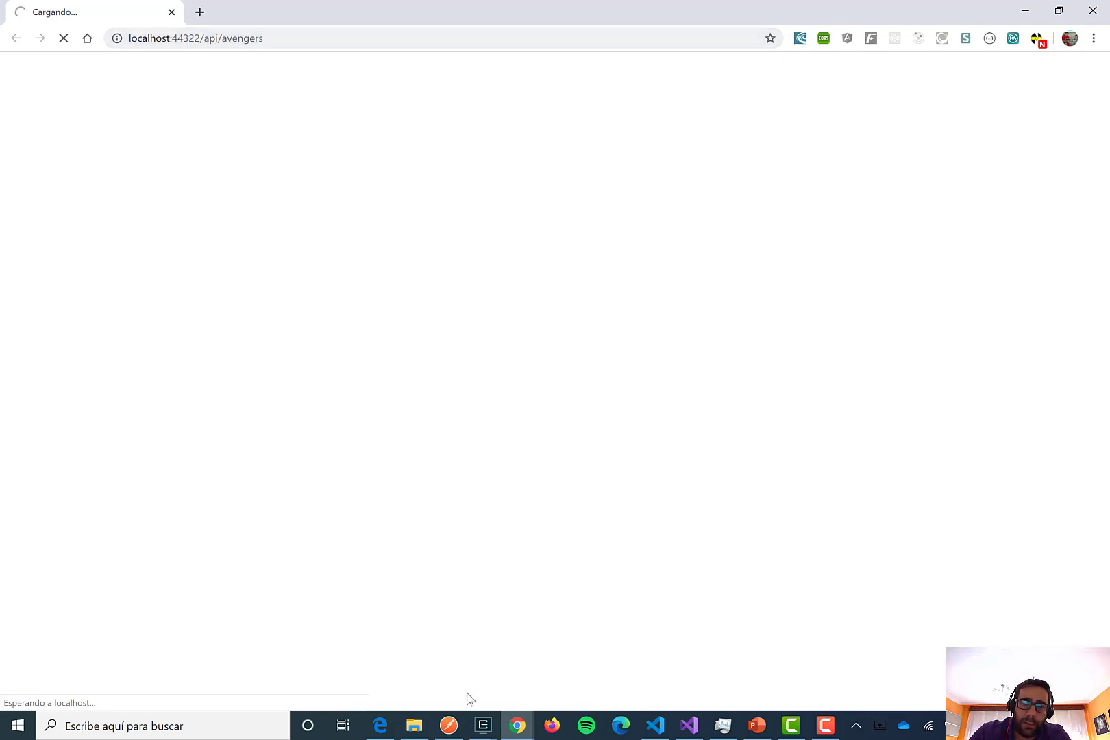
left_click(449, 725)
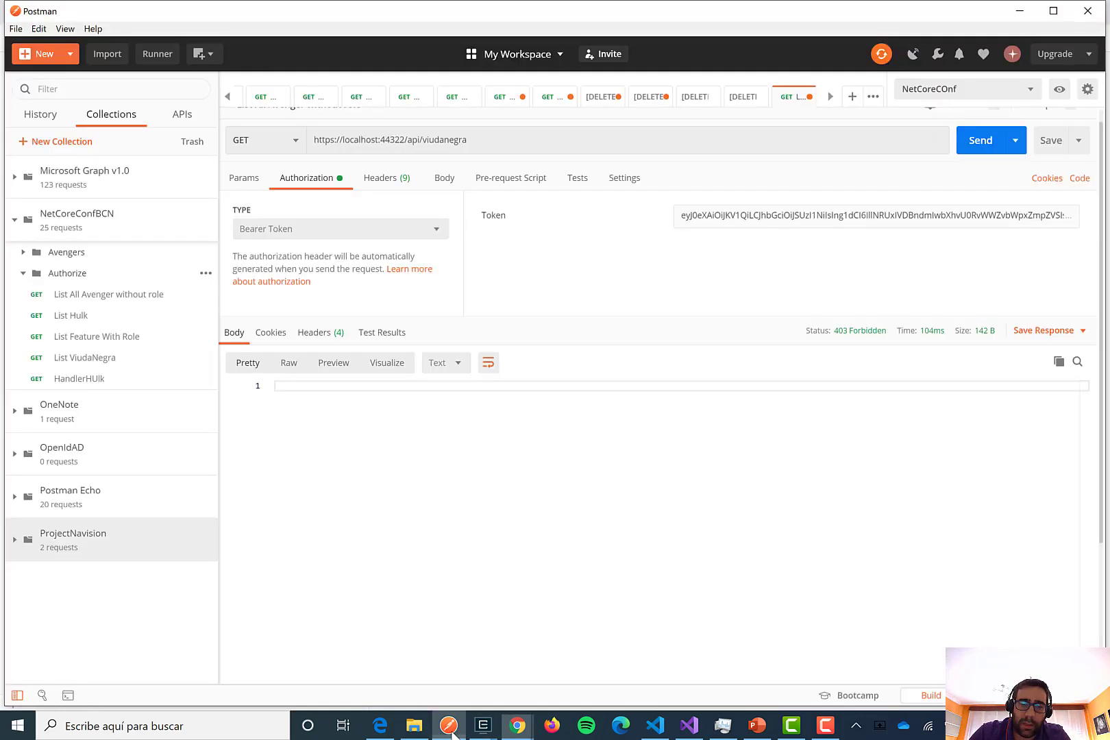
left_click(822, 216)
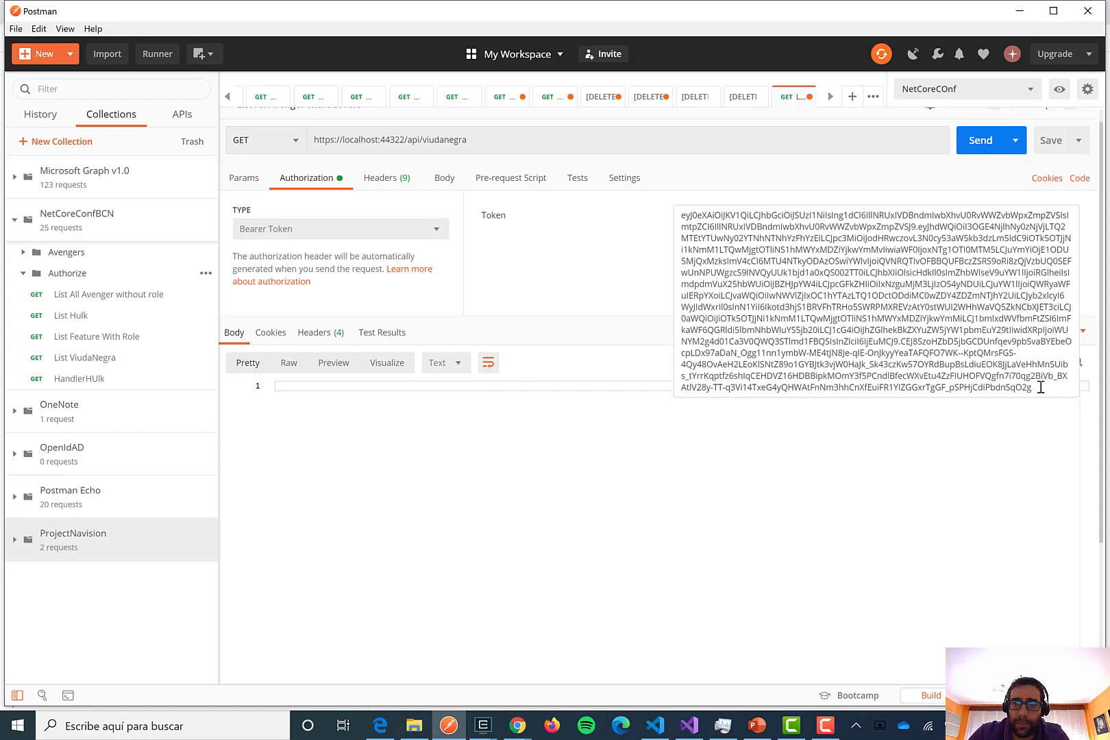
left_click_drag(1041, 386, 656, 218)
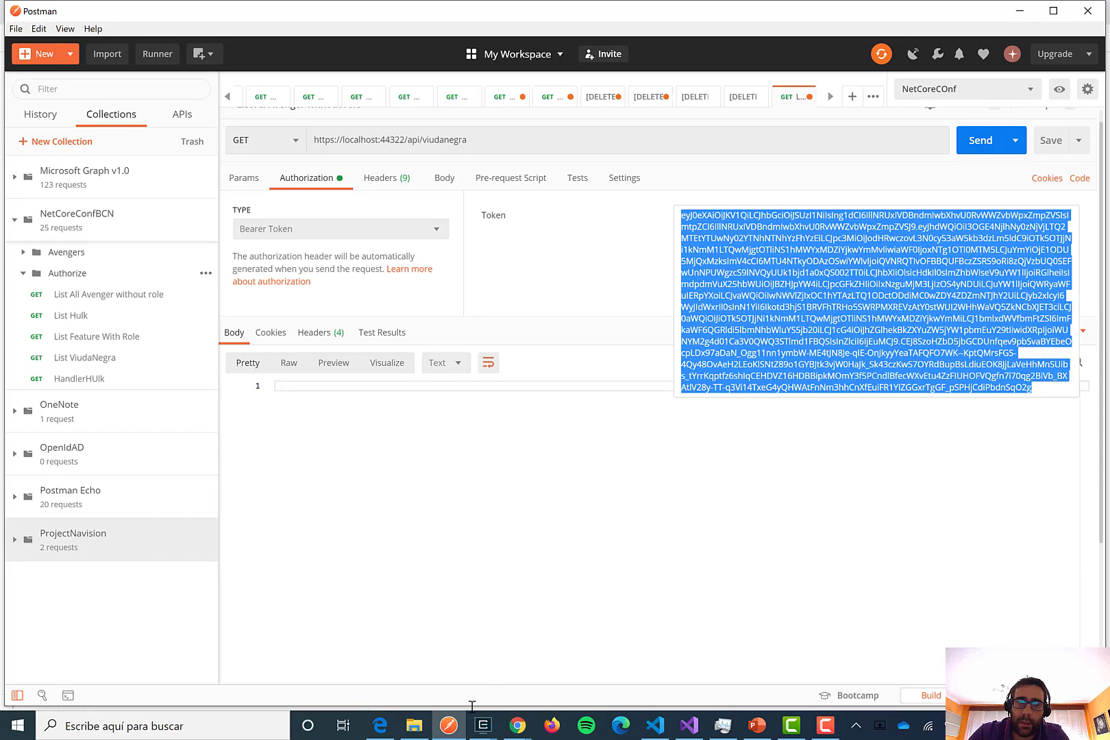
Switch to the blank Chrome window and open jwt.io in a new tab
mouse_move(515, 726)
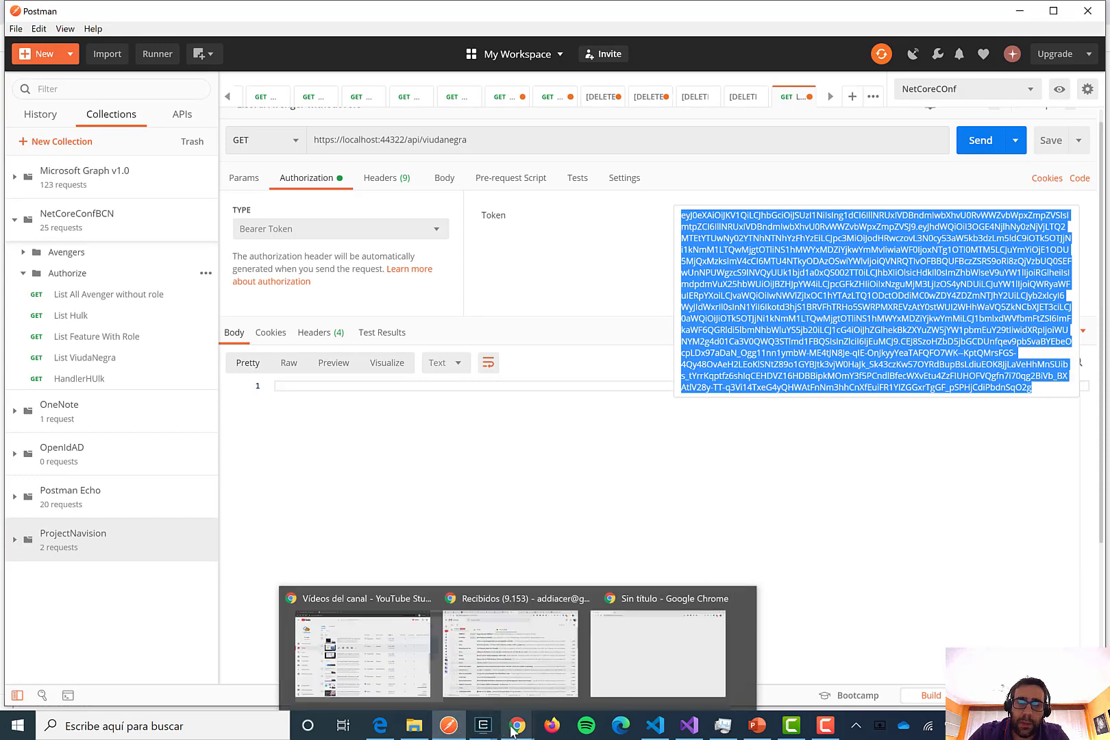
left_click(626, 668)
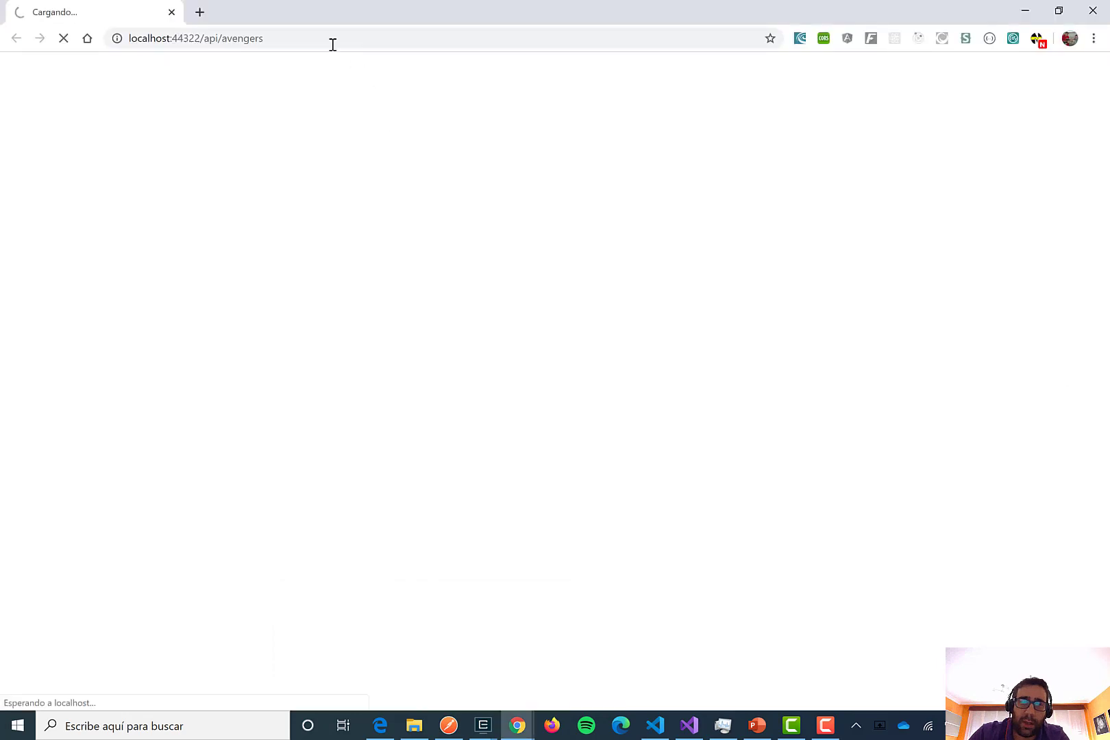
left_click(200, 12)
type("jwt.io")
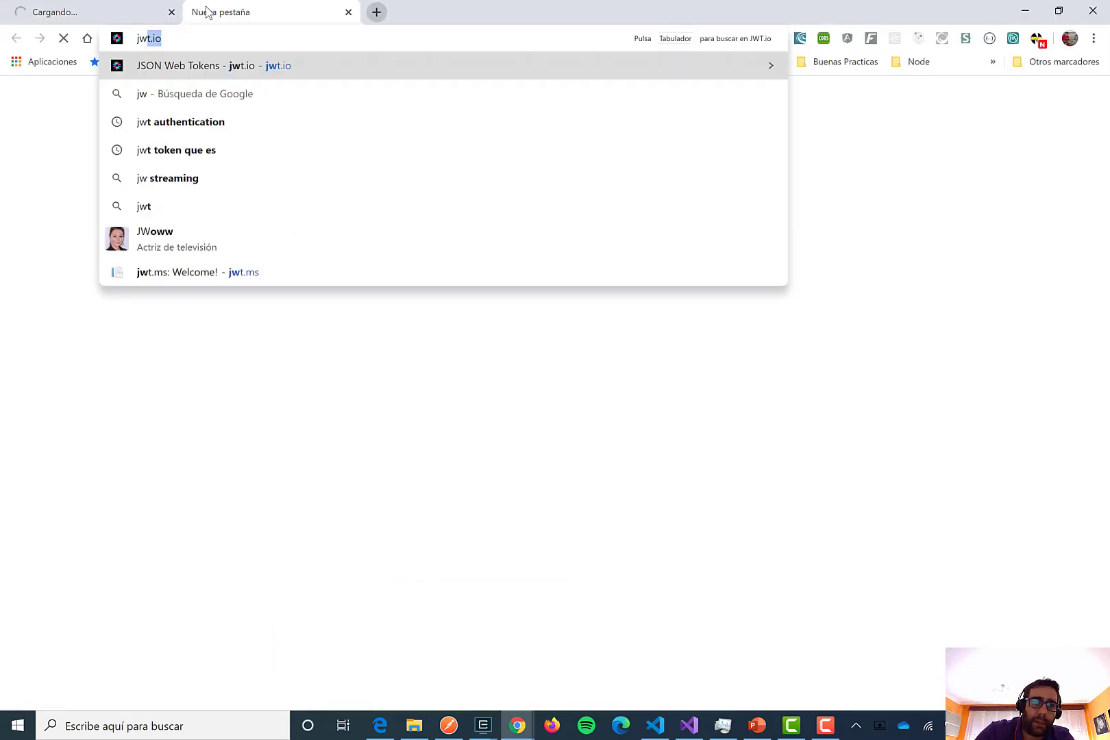
key("Return")
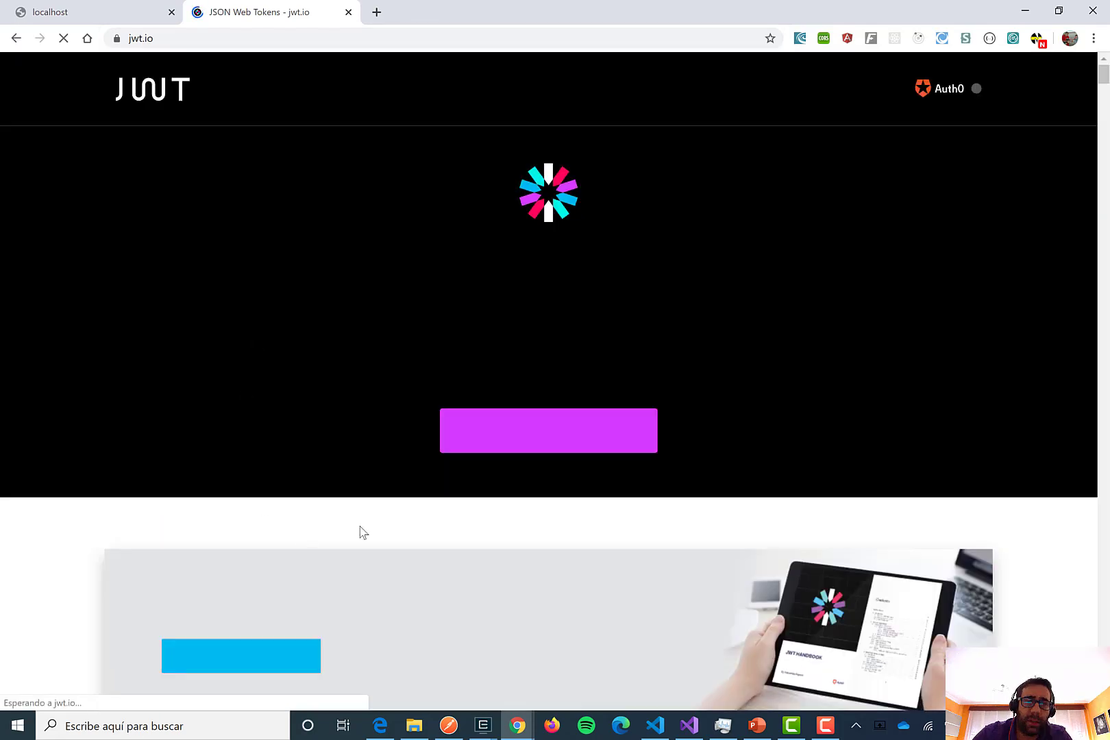
Replace the sample encoded token in the jwt.io debugger with the copied bearer token
scroll(391, 503, "down", 4)
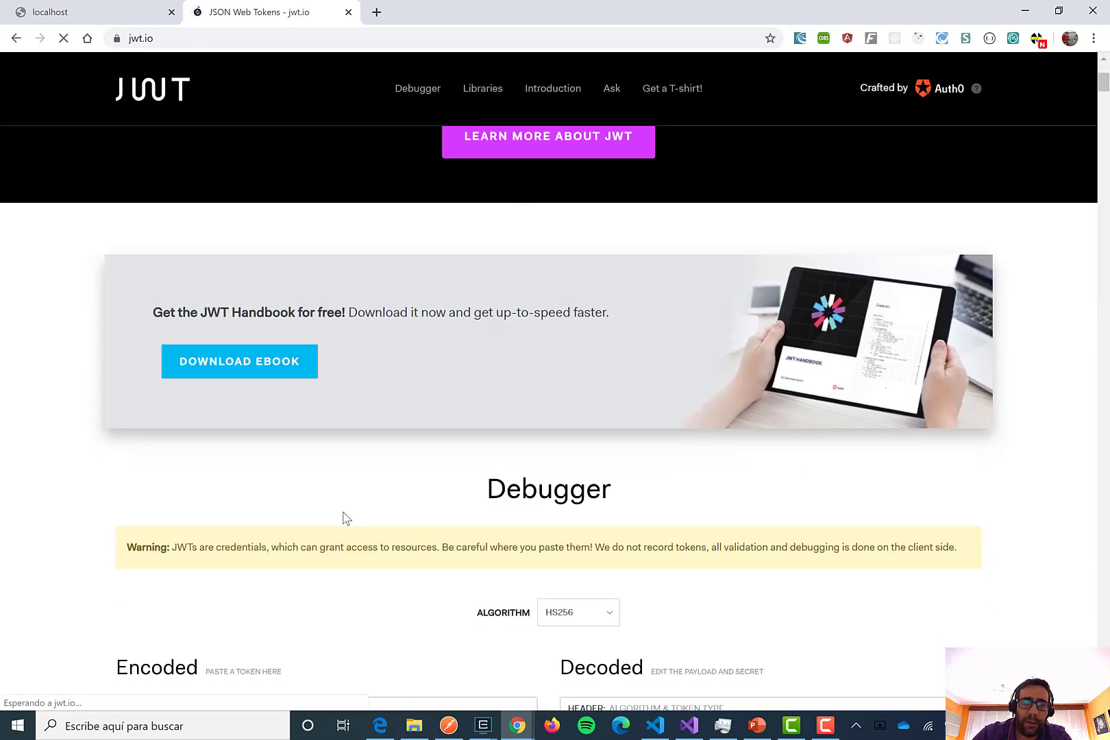
scroll(274, 584, "down", 2)
scroll(359, 593, "down", 1)
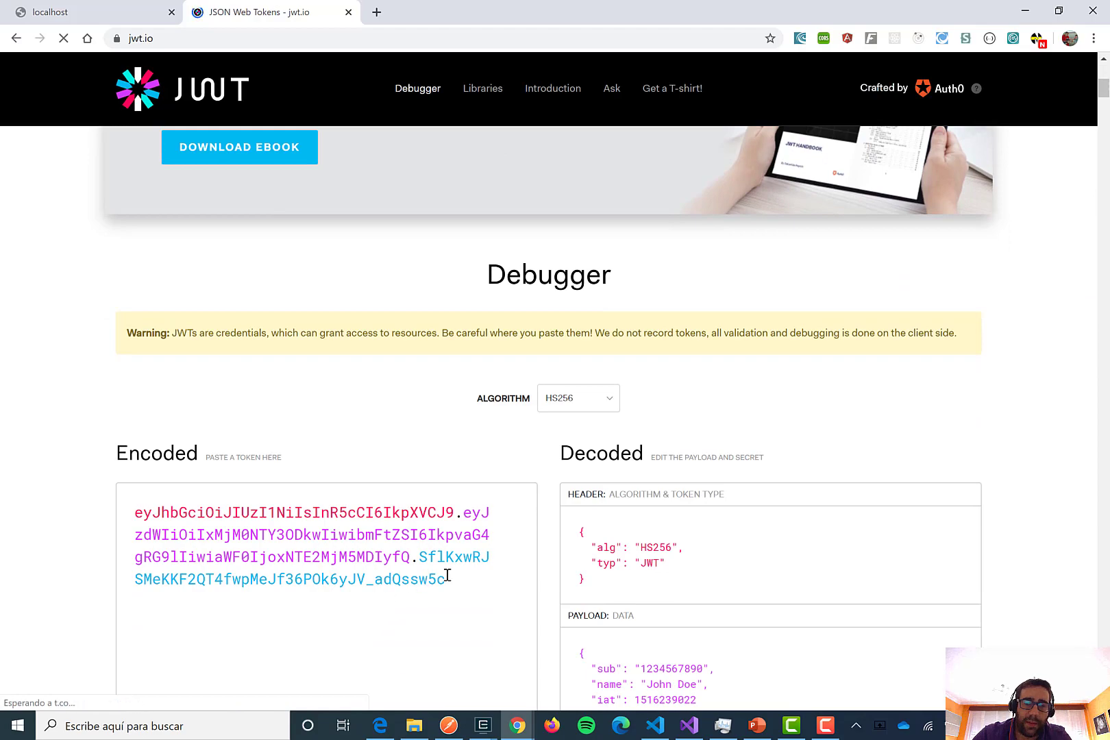
triple_click(119, 520)
key("ctrl+v")
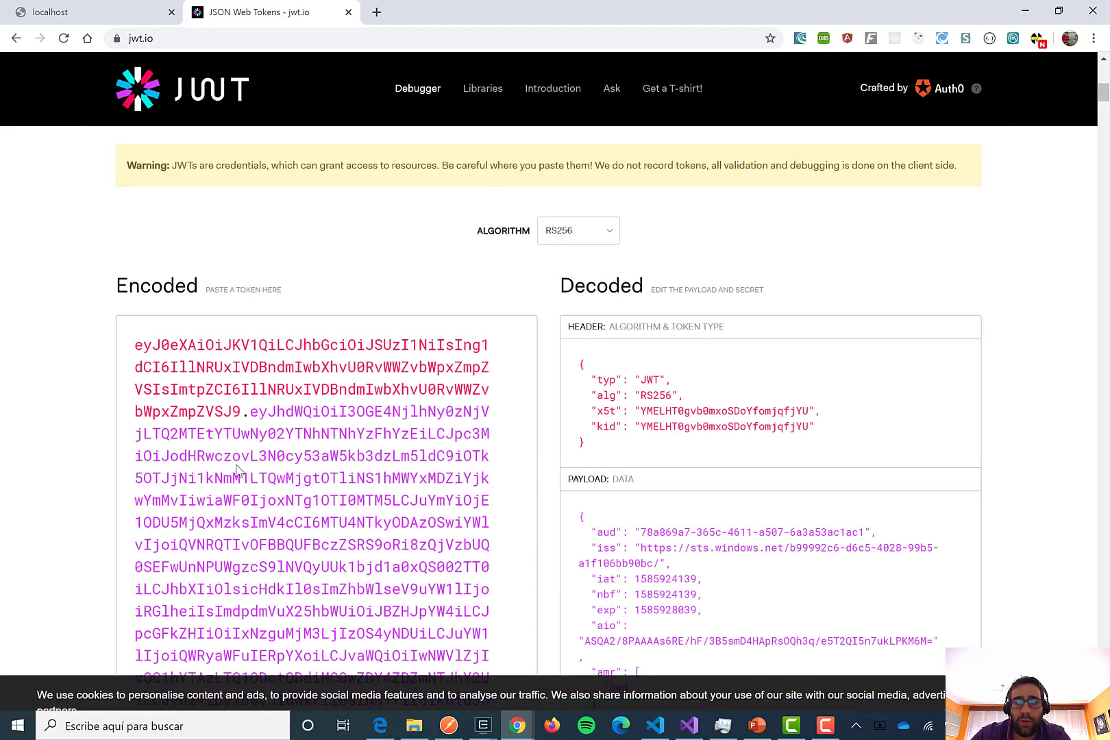
Examine the decoded token's payload and highlight the tid claim
scroll(837, 463, "down", 2)
scroll(841, 467, "down", 2)
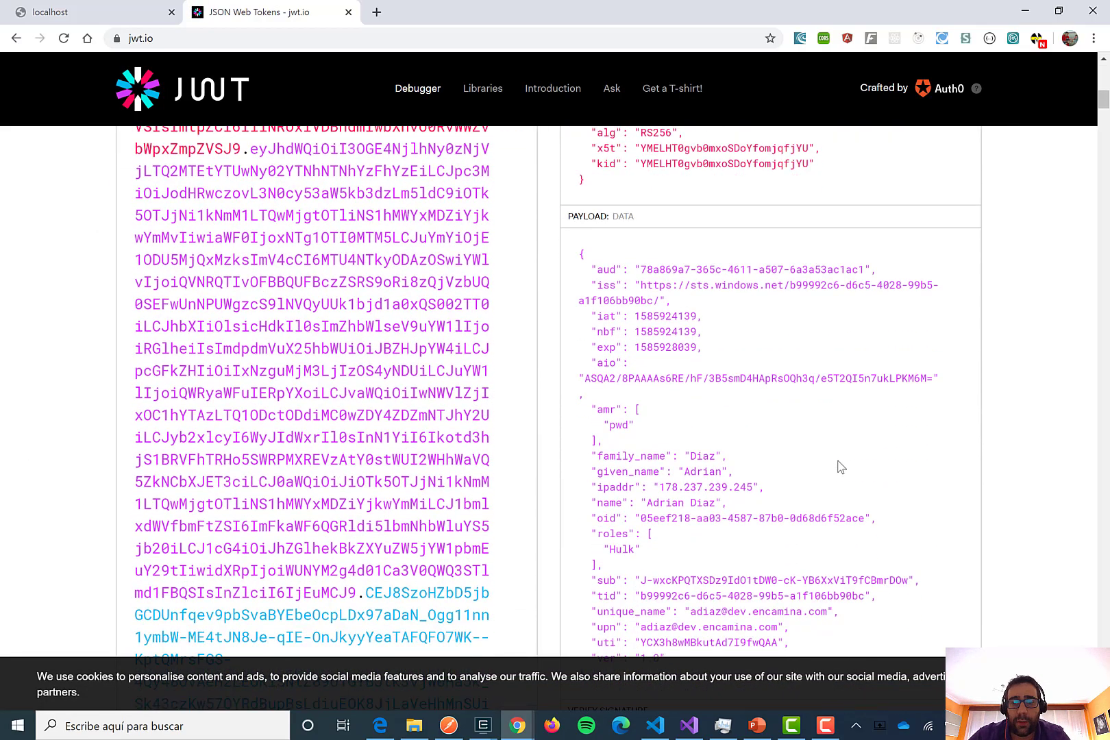
scroll(841, 466, "down", 2)
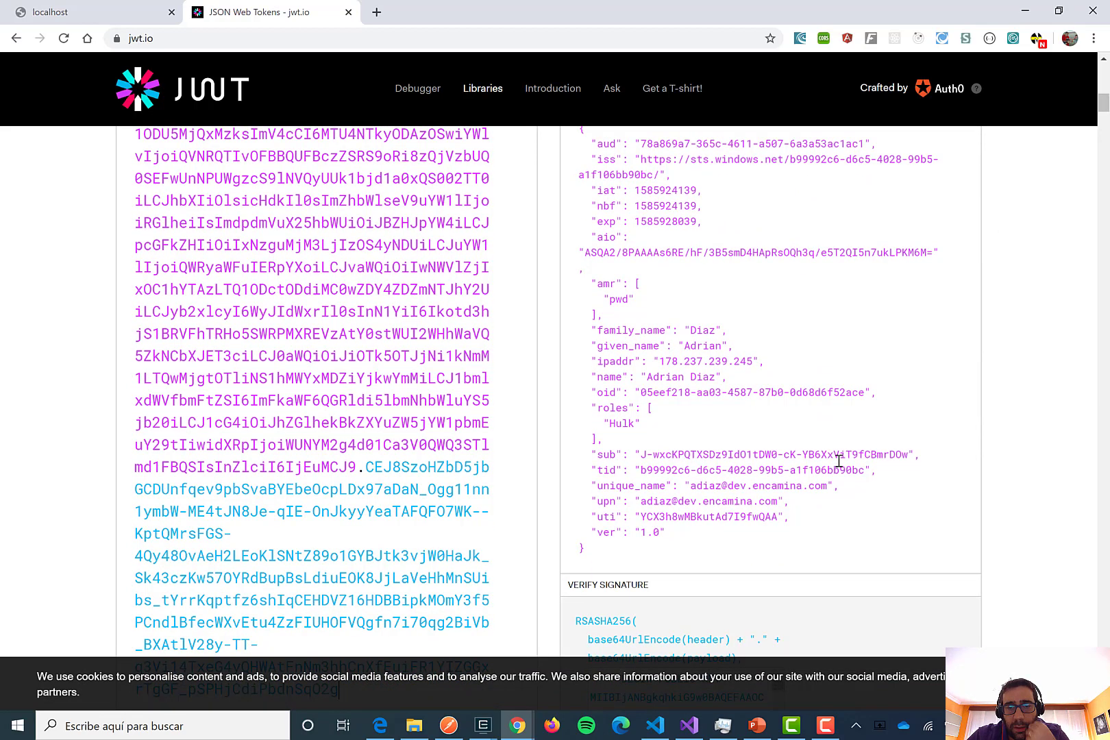
double_click(609, 471)
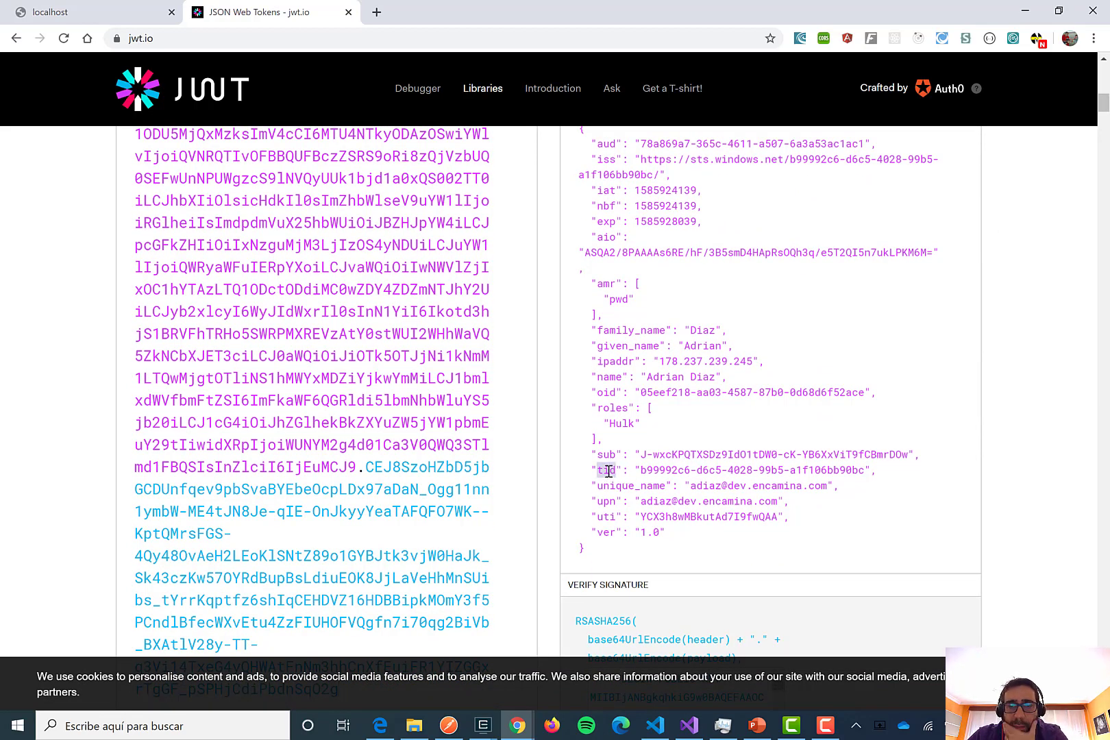
scroll(596, 515, "up", 4)
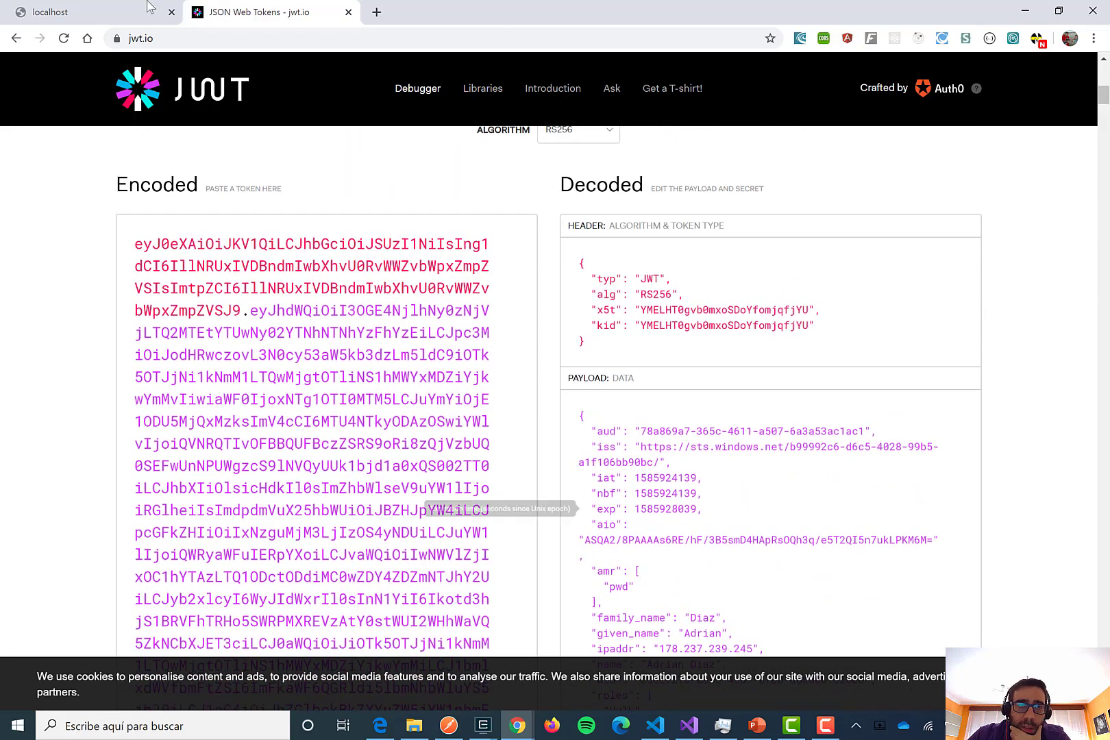
left_click(458, 726)
left_click(649, 536)
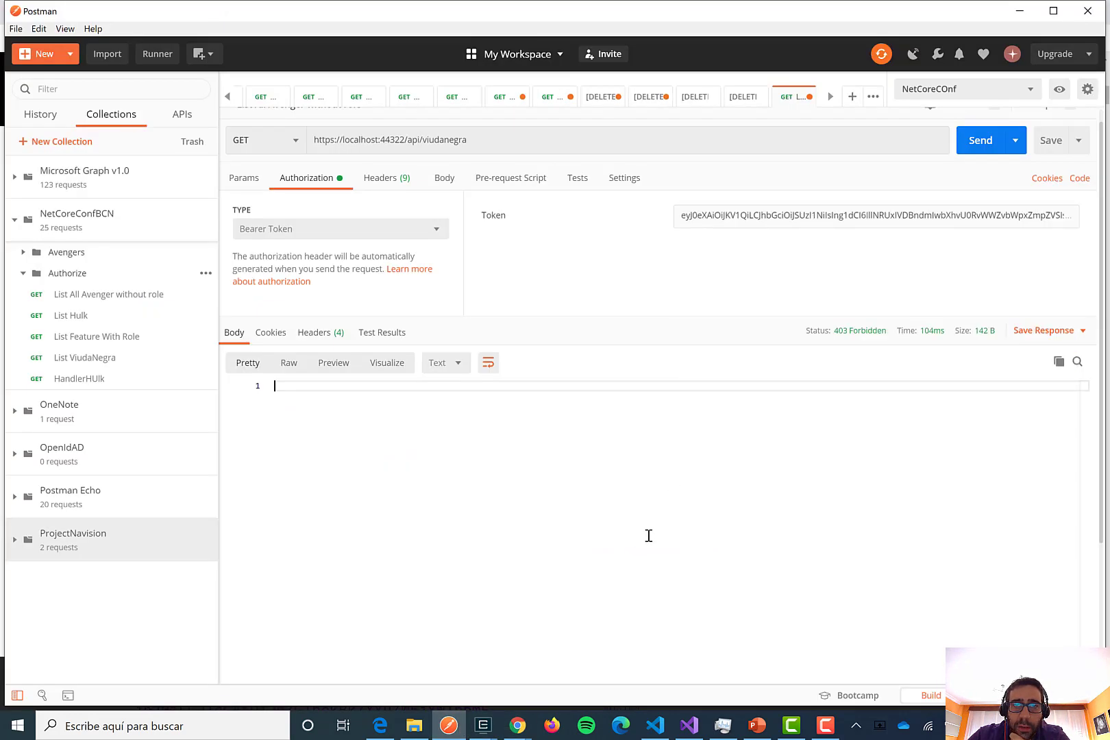
left_click(449, 140)
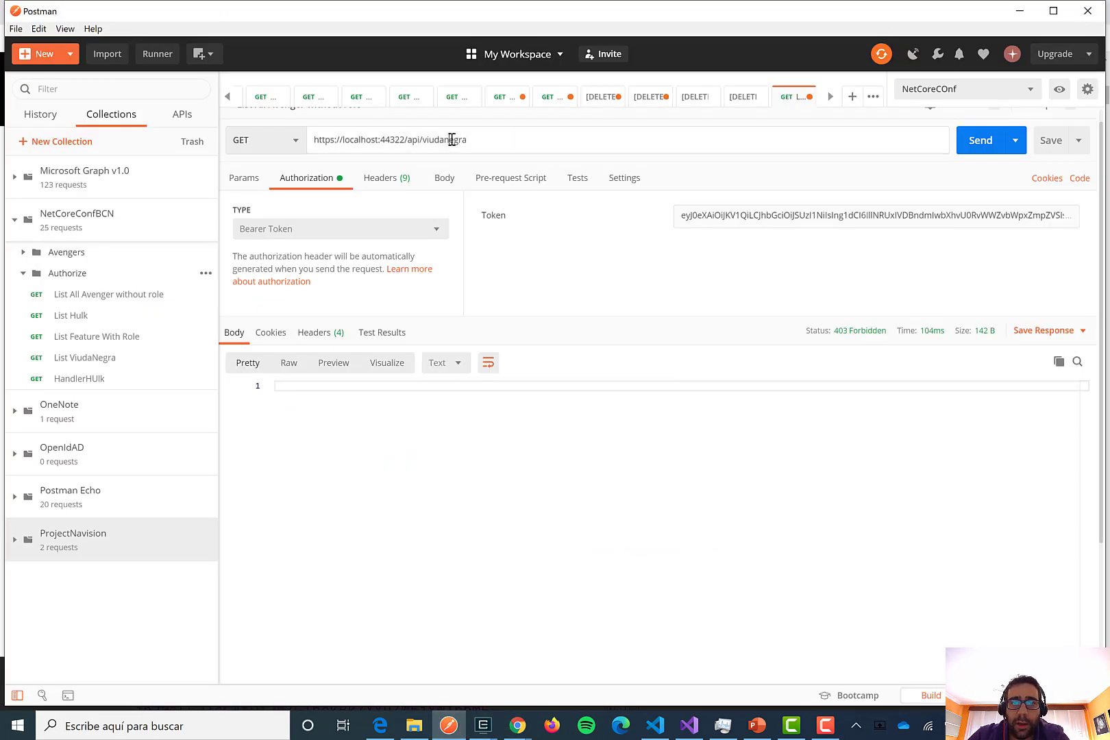
double_click(450, 139)
type("avengers")
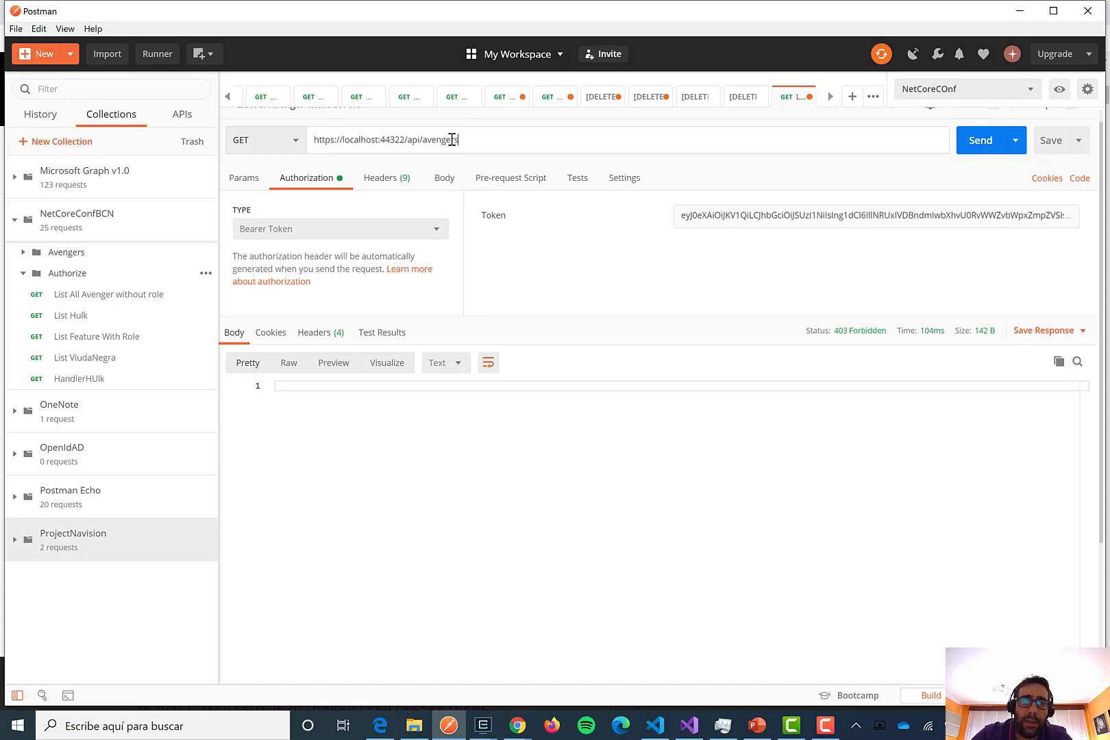
left_click(971, 154)
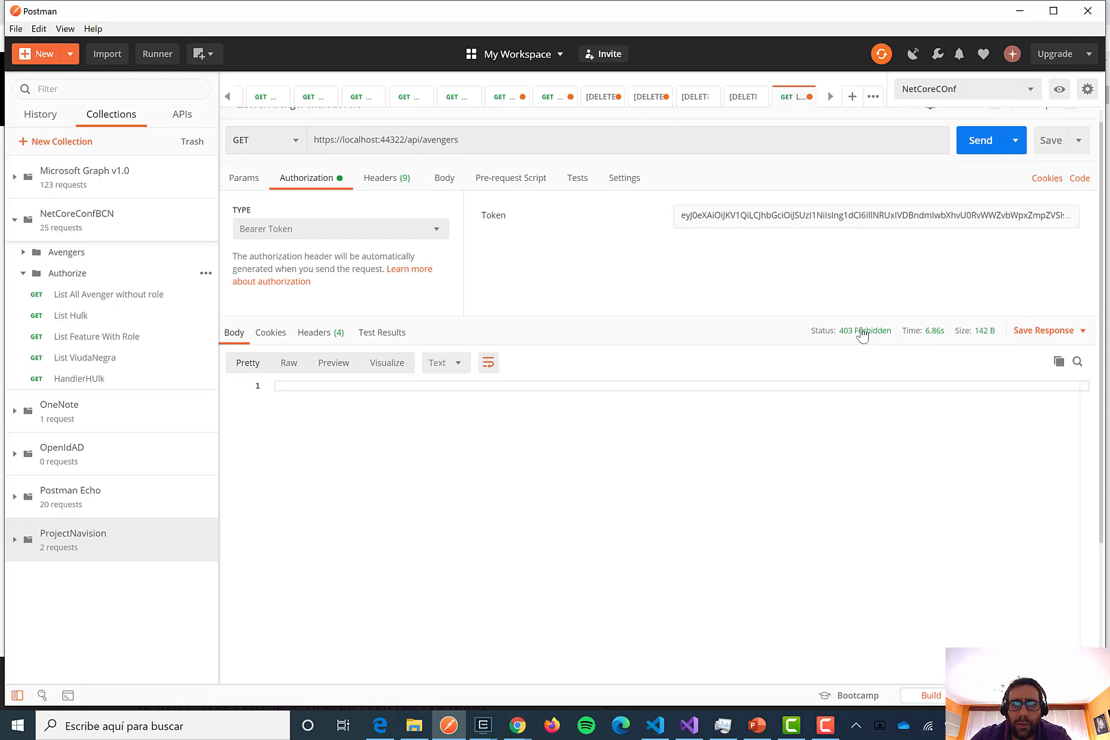
mouse_move(862, 335)
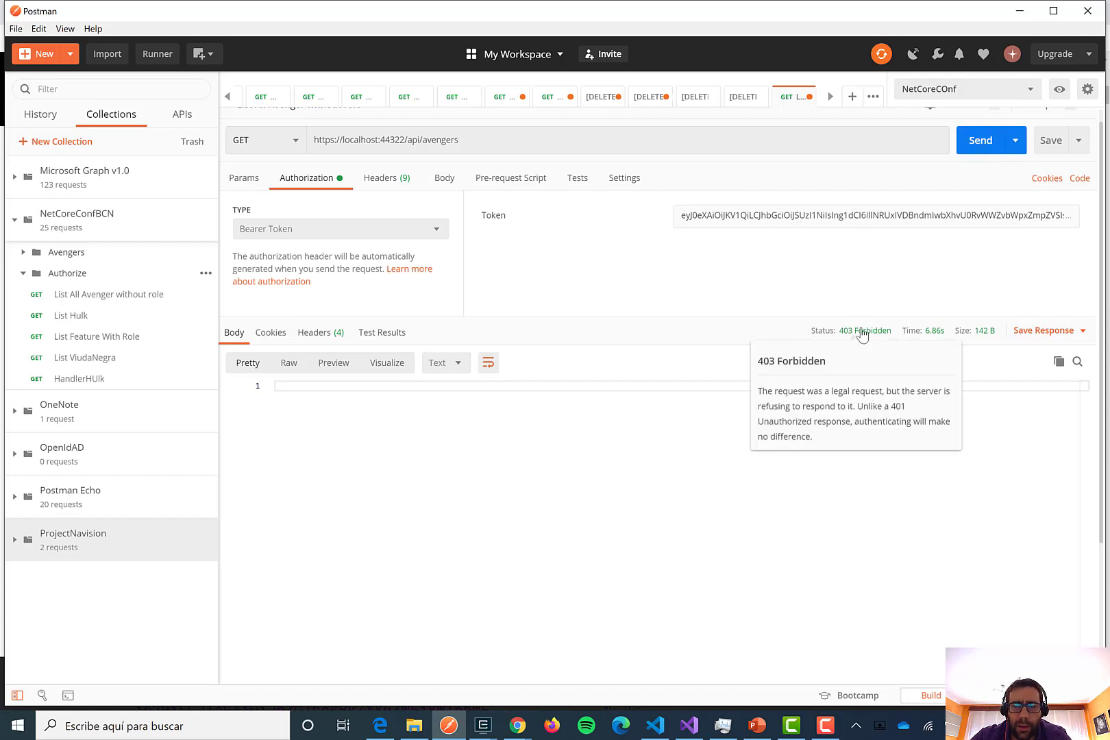
double_click(446, 141)
left_click(505, 146)
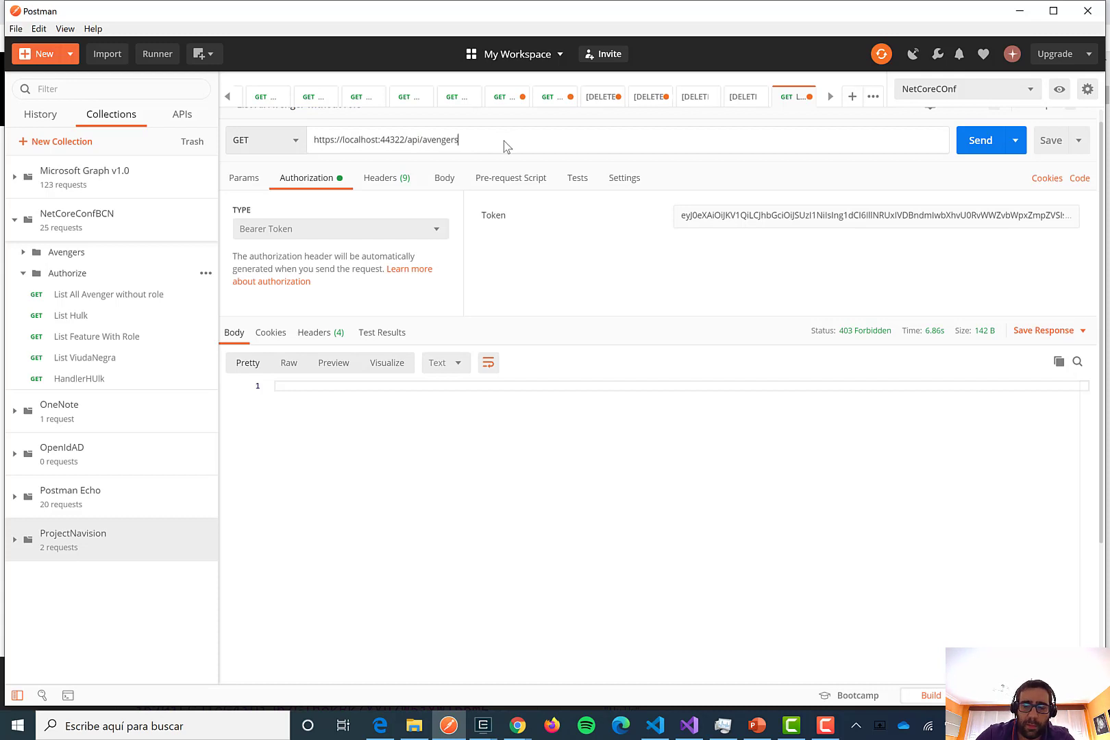
type("/what")
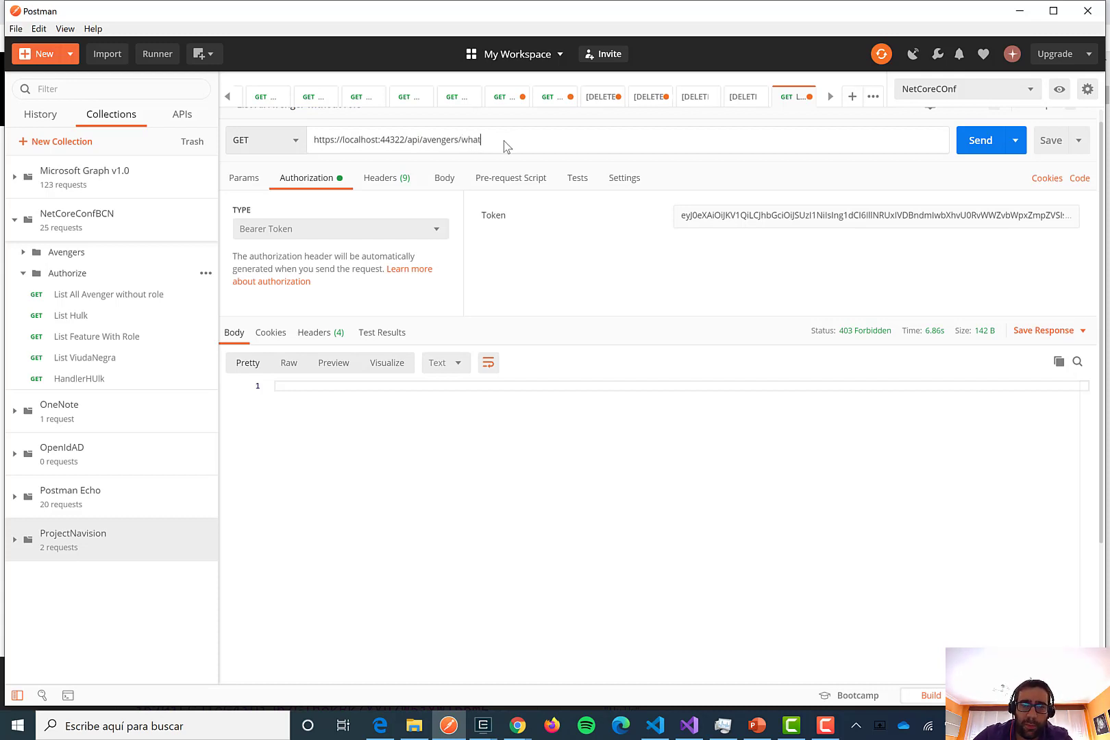
left_click(970, 148)
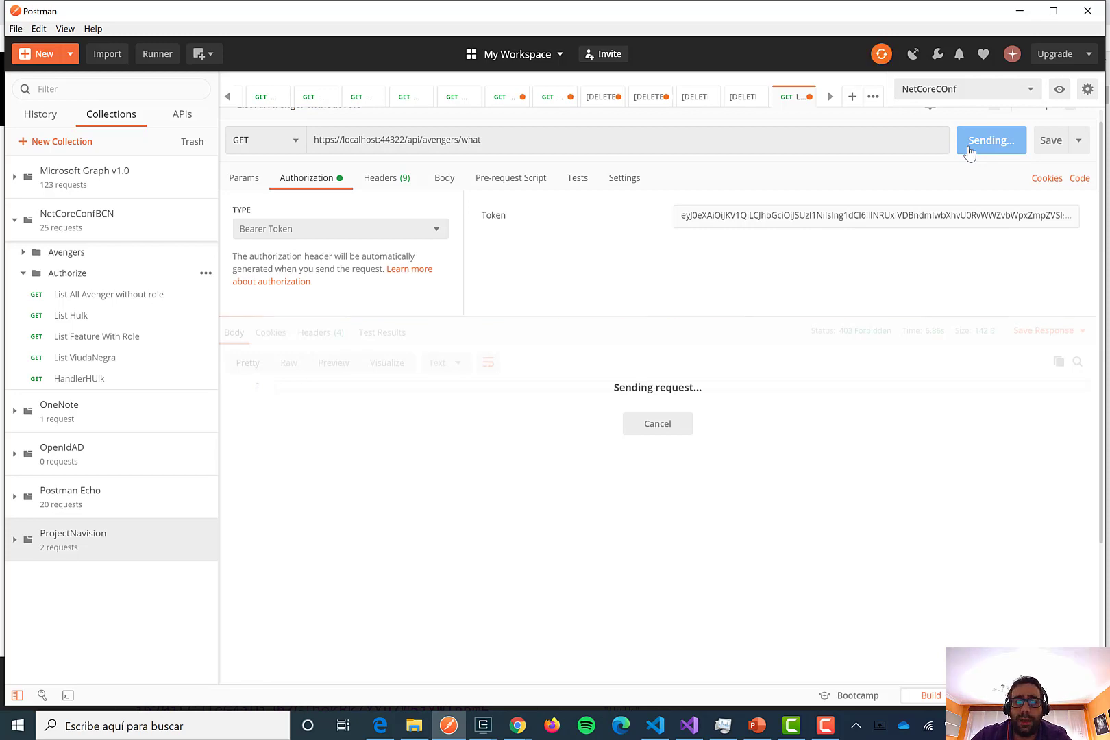
Switch to Visual Studio and inspect the User object's Claims at the breakpoint in the What method
mouse_move(689, 725)
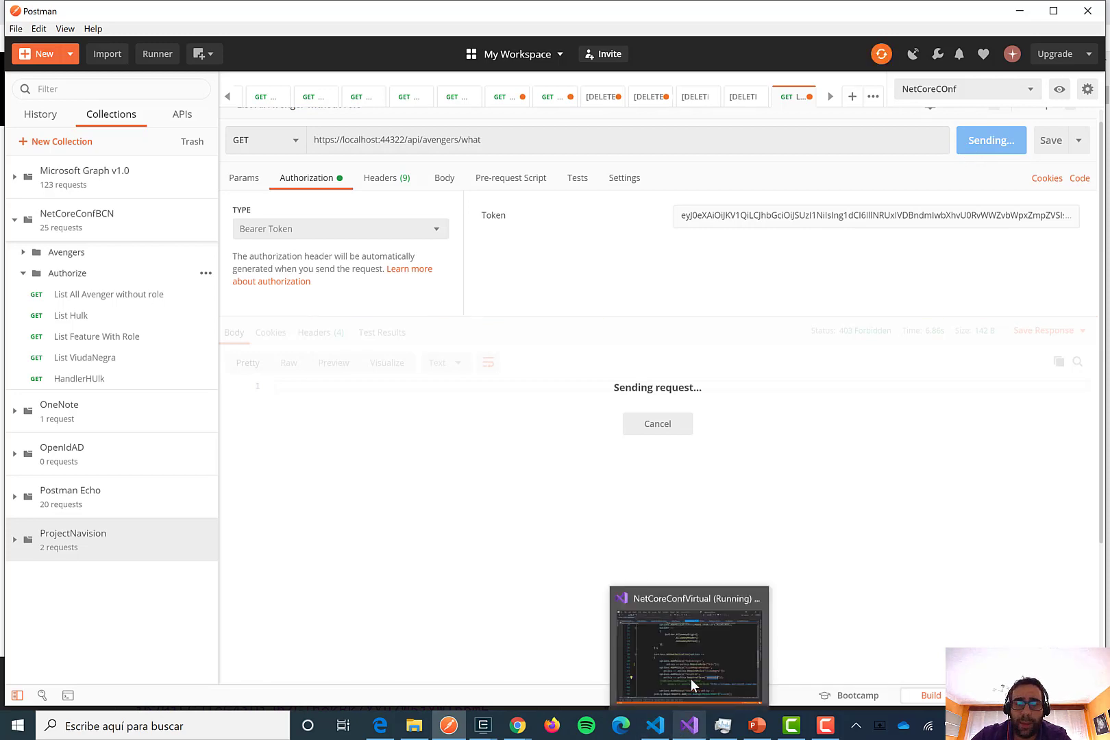
left_click(689, 659)
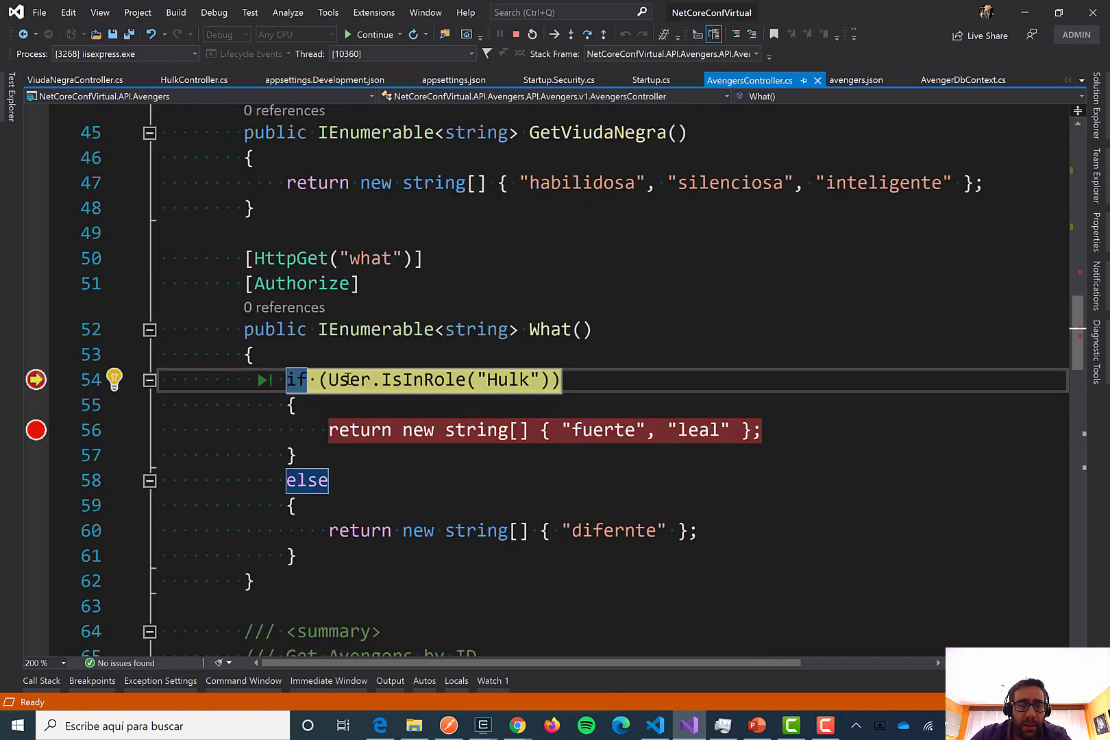
left_click(348, 379)
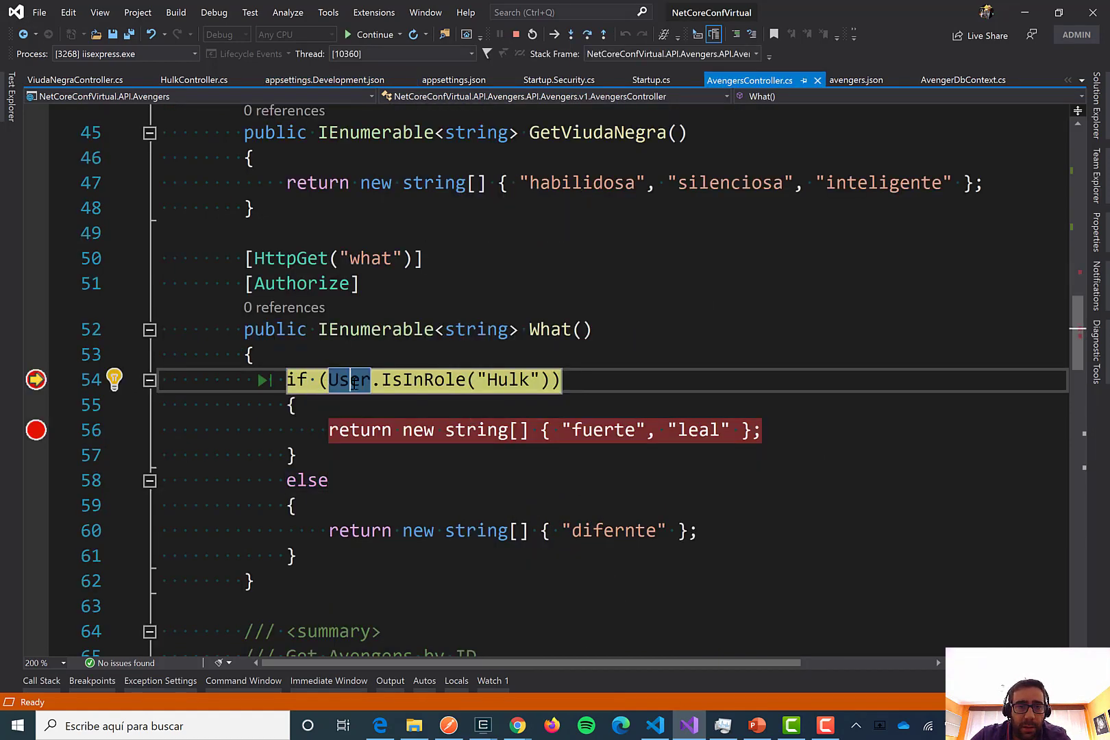
mouse_move(363, 389)
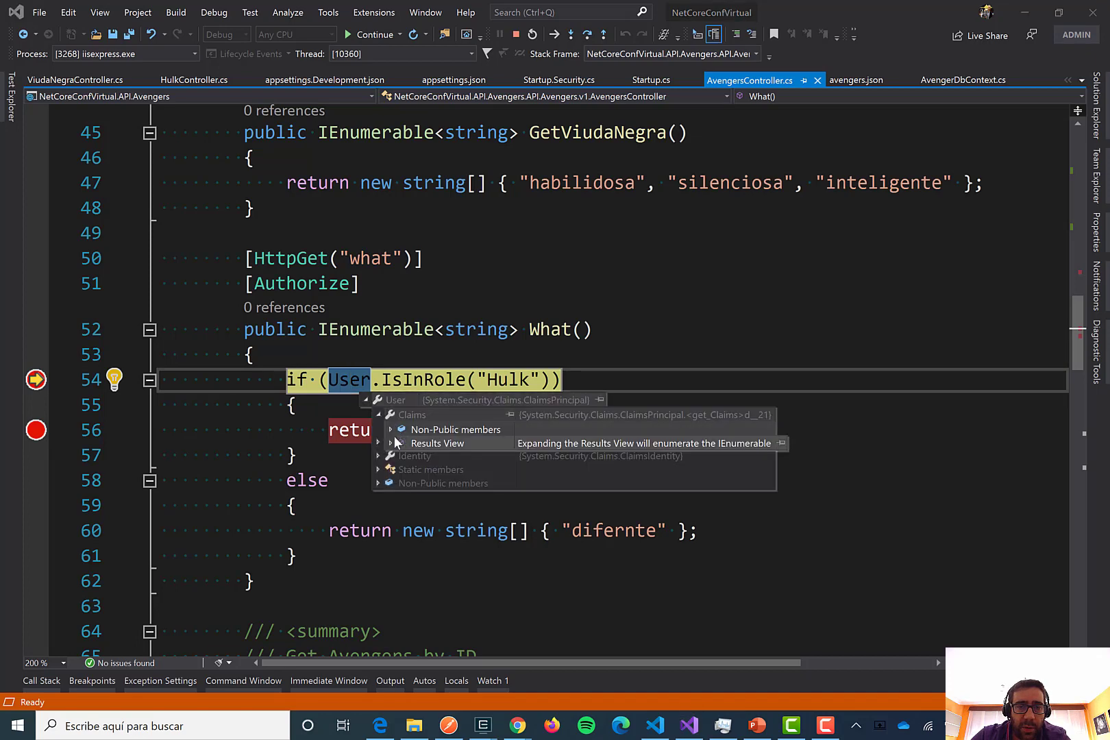
mouse_move(392, 438)
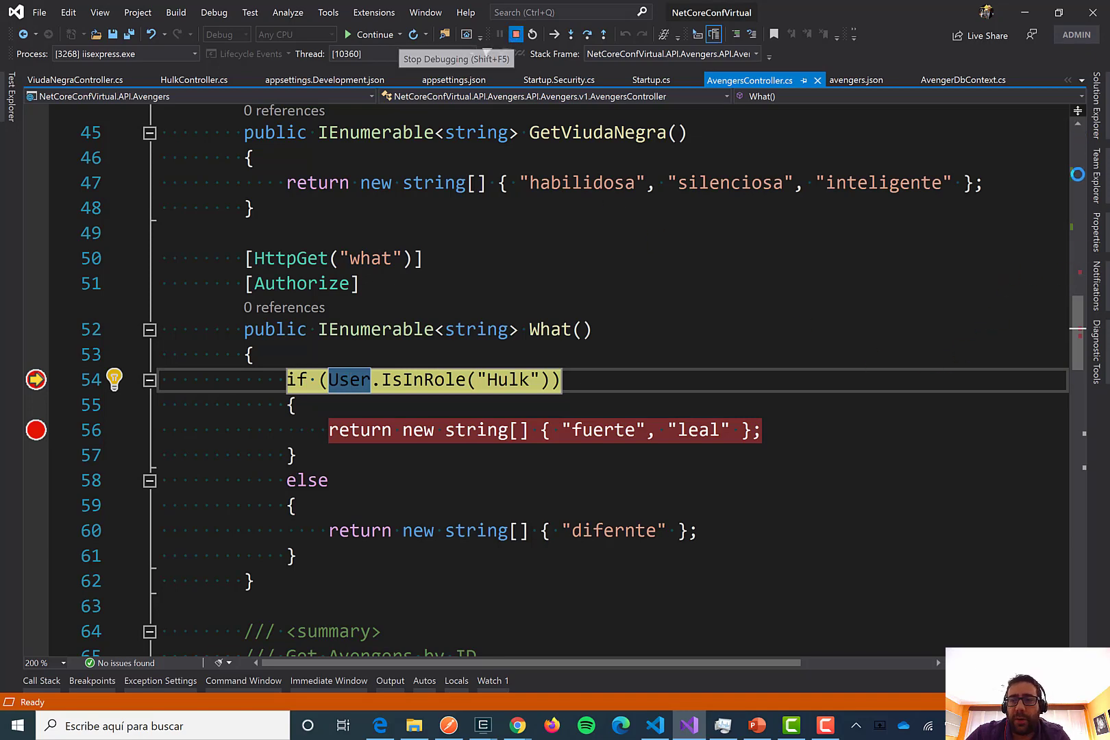
Stop debugging the API and open Startup.Security.cs from the solution
left_click(515, 34)
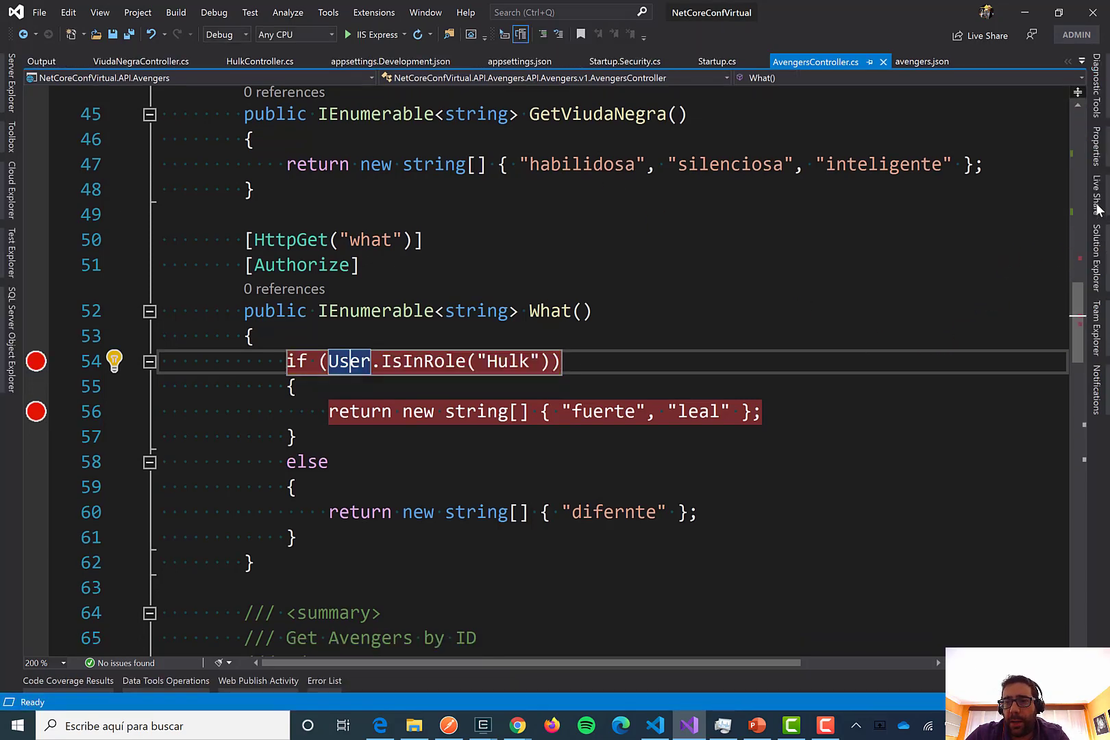
left_click(1096, 259)
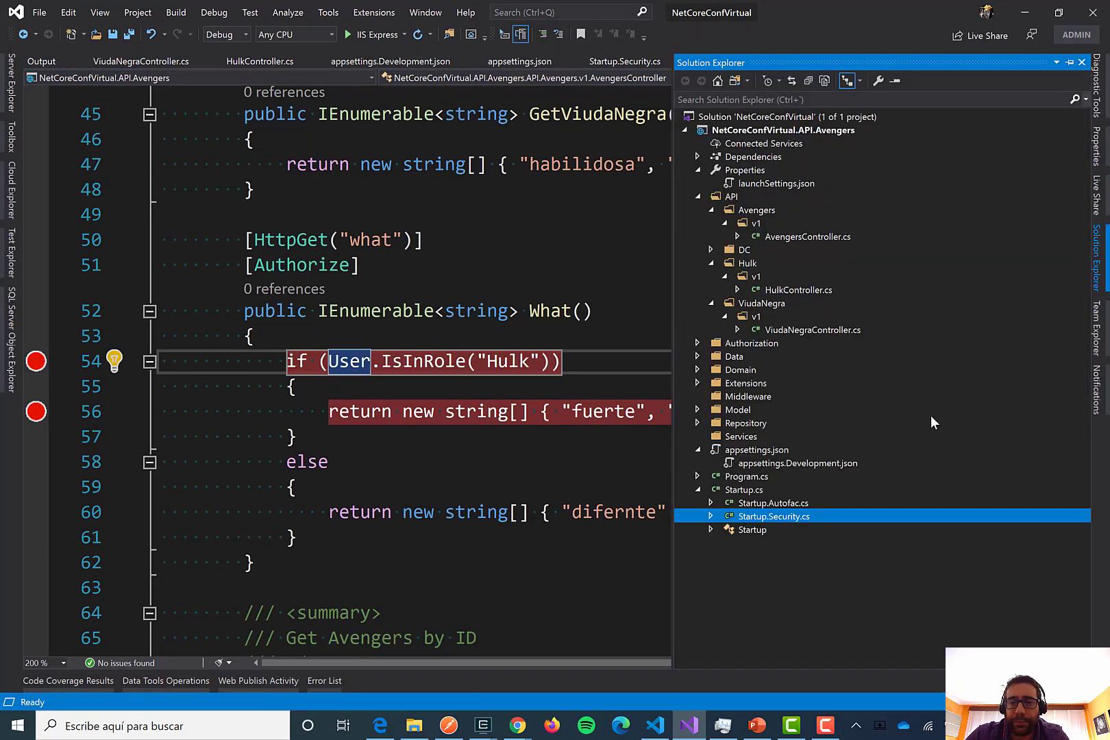
double_click(781, 515)
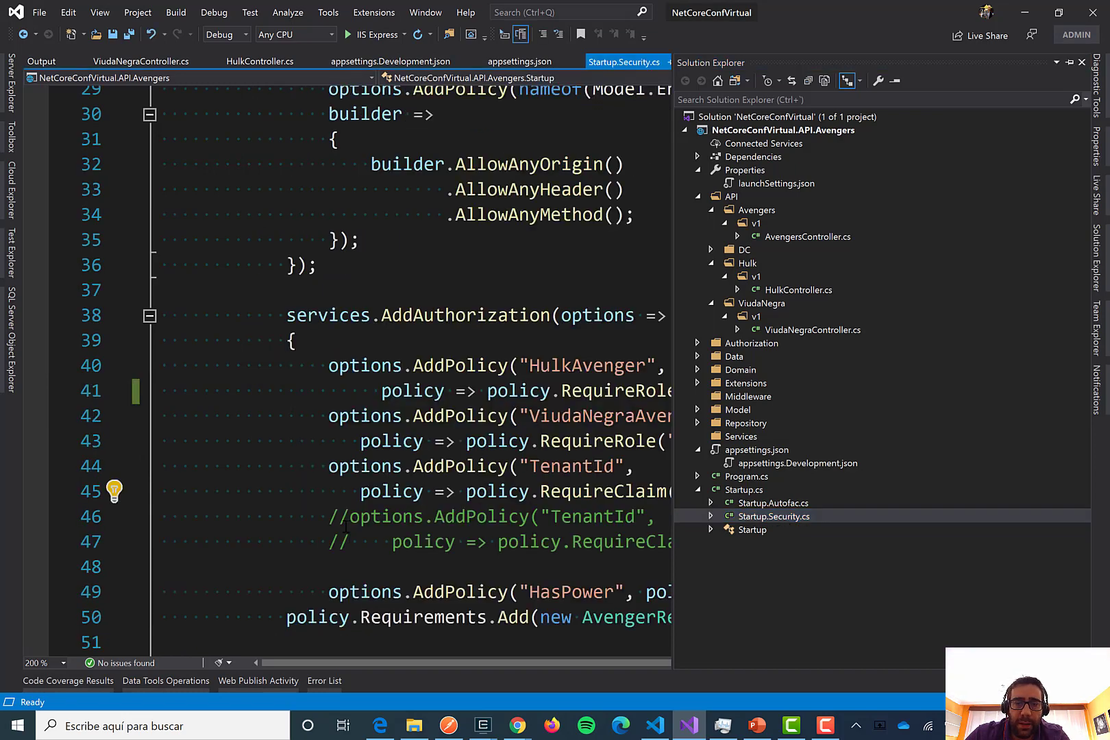
Comment out the TenantId policy that requires the tenantid claim
left_click_drag(328, 470, 818, 482)
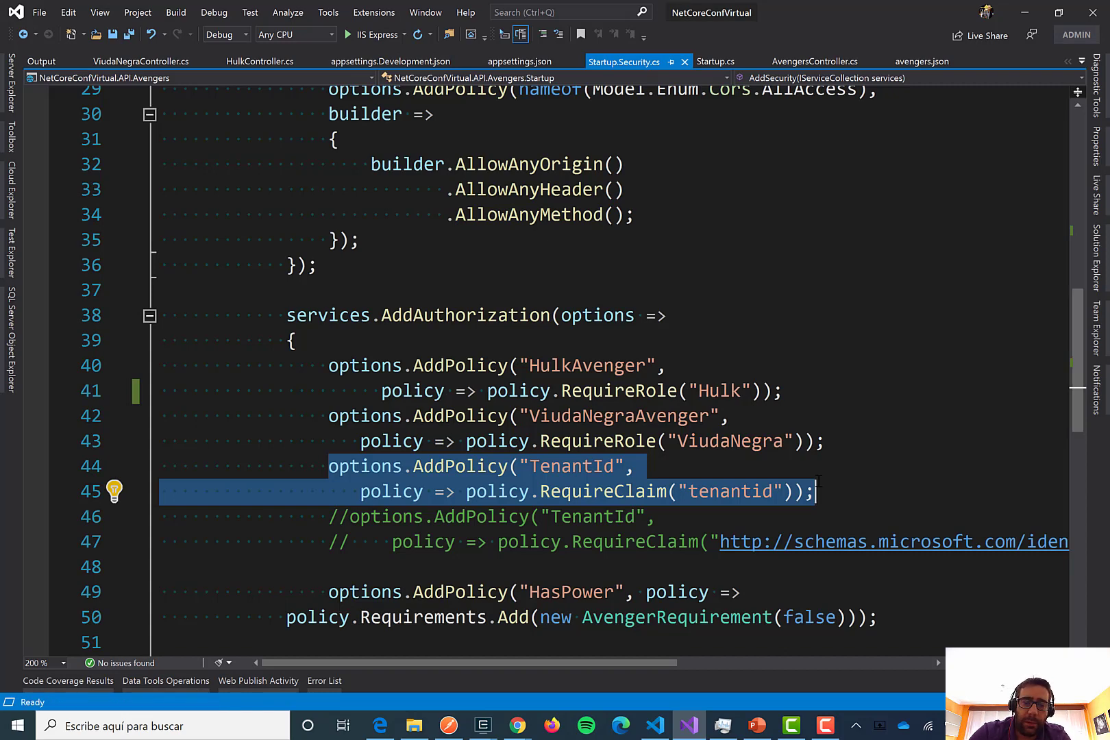
key("ctrl+k")
key("ctrl+c")
key("Down")
key("Left")
key("Left")
key("Left")
key("Left")
key("Left")
key("Left")
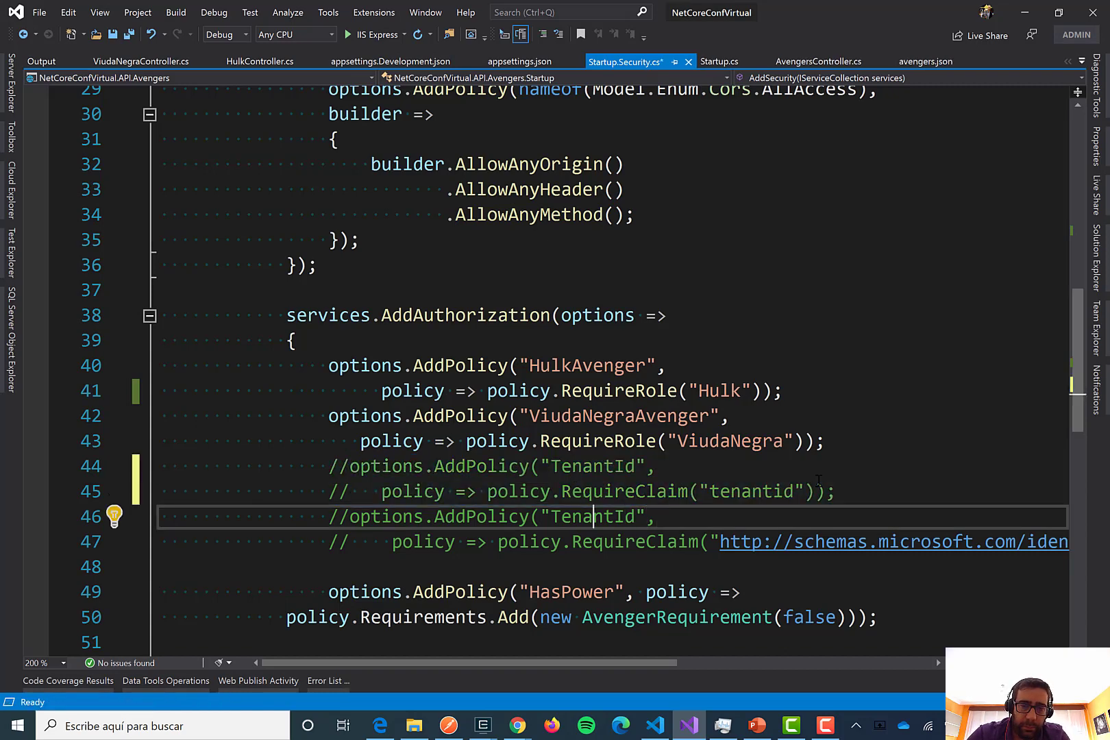
key("Left")
key("Left")
key("Left")
key("Left")
key("Left")
key("Left")
key("Left")
key("Left")
key("Left")
key("Left")
key("Left")
key("Left")
key("Left")
key("Left")
key("Left")
key("Left")
key("Left")
key("Left")
key("Left")
key("Left")
key("shift+Down")
key("shift+Down")
key("ctrl+k")
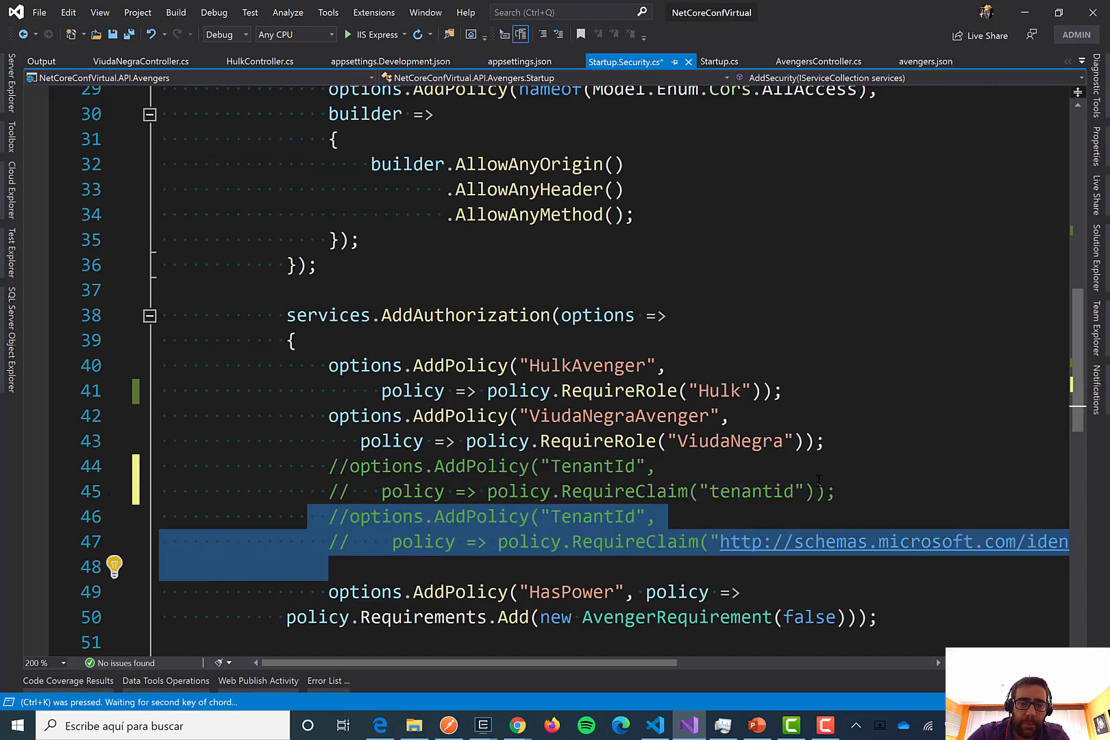
key("ctrl+c")
key("ctrl+k")
key("ctrl+u")
key("ctrl+k")
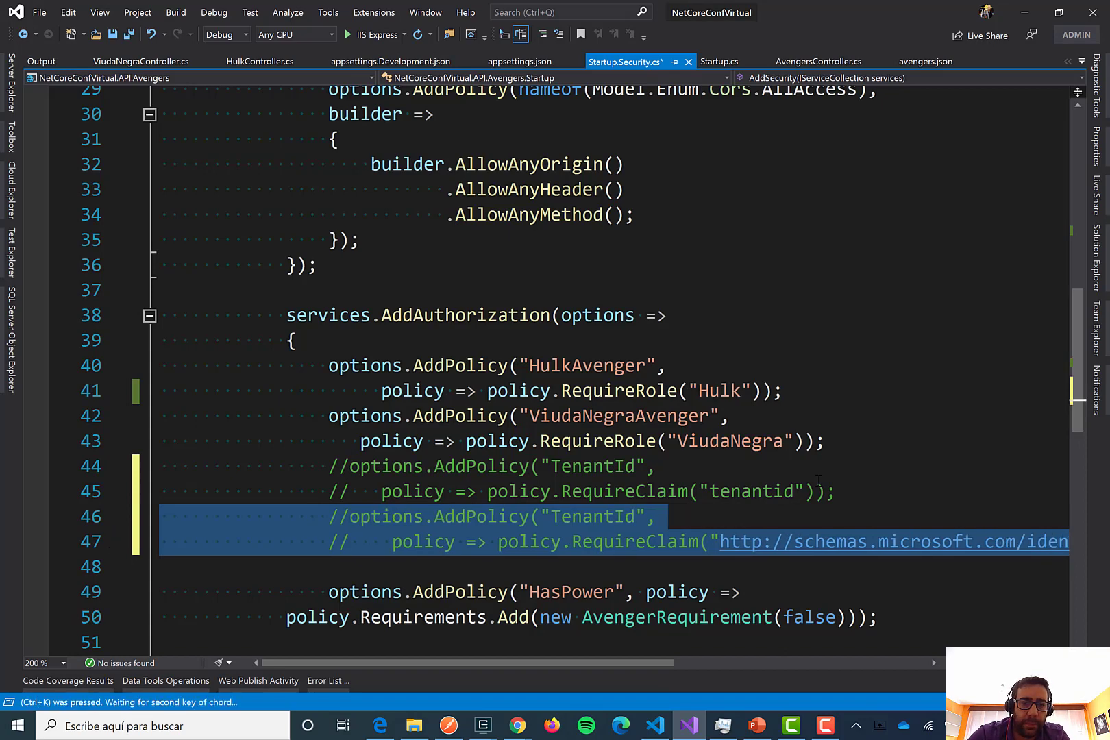
key("ctrl+u")
key("Escape")
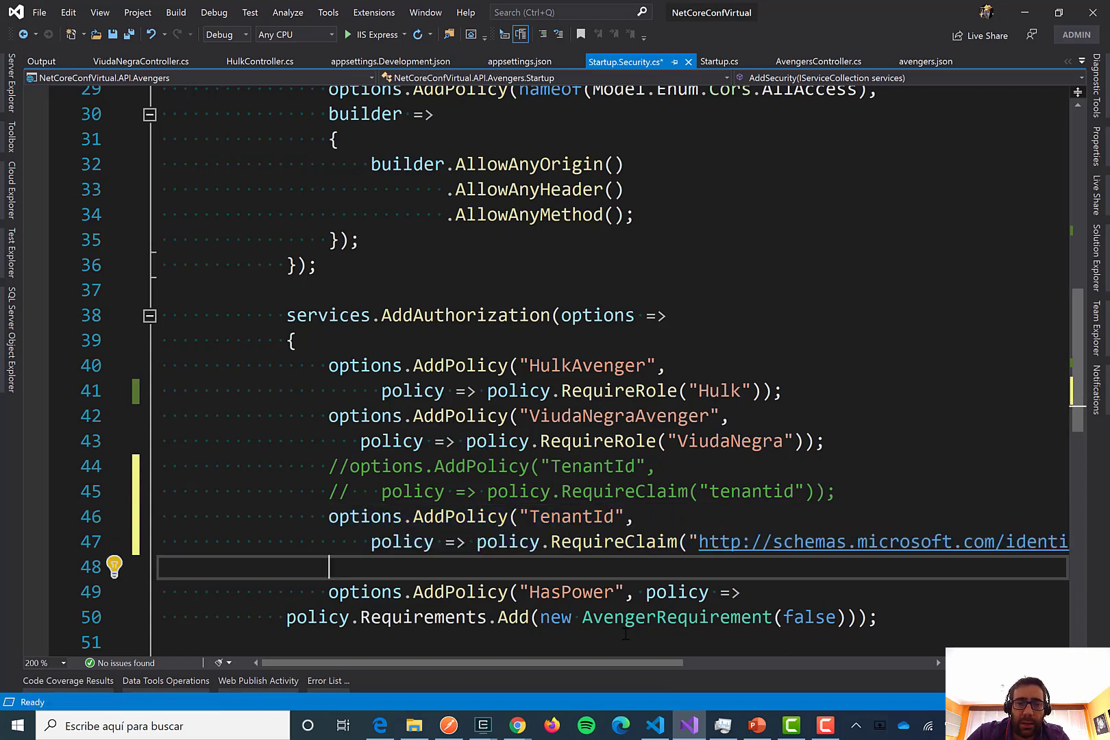
Check the full claim URL in the TenantId policy, save all files and start the API with IIS Express
left_click_drag(506, 662, 613, 665)
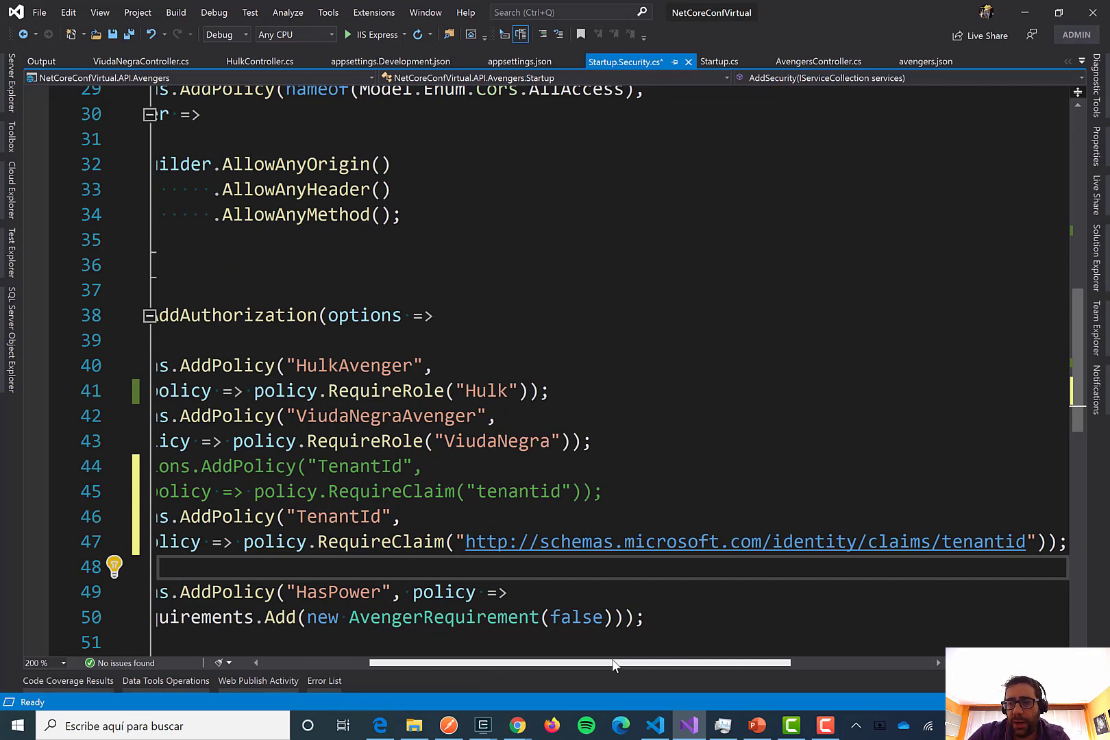
left_click_drag(565, 663, 449, 664)
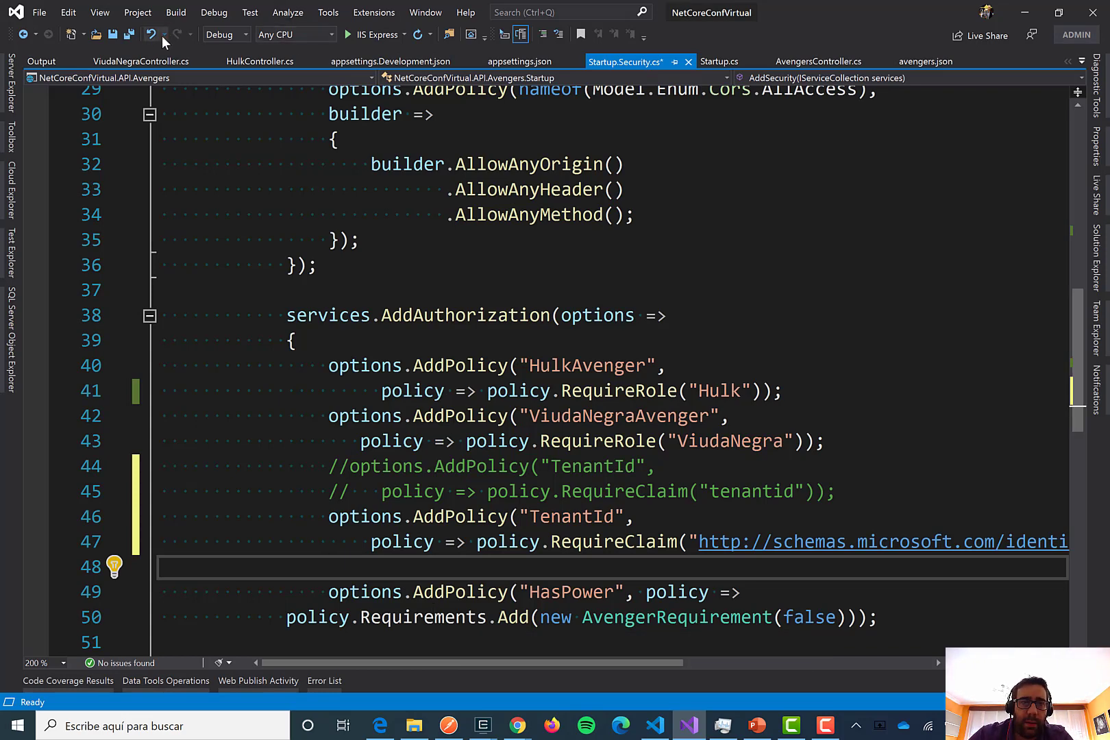
left_click(130, 35)
left_click(372, 34)
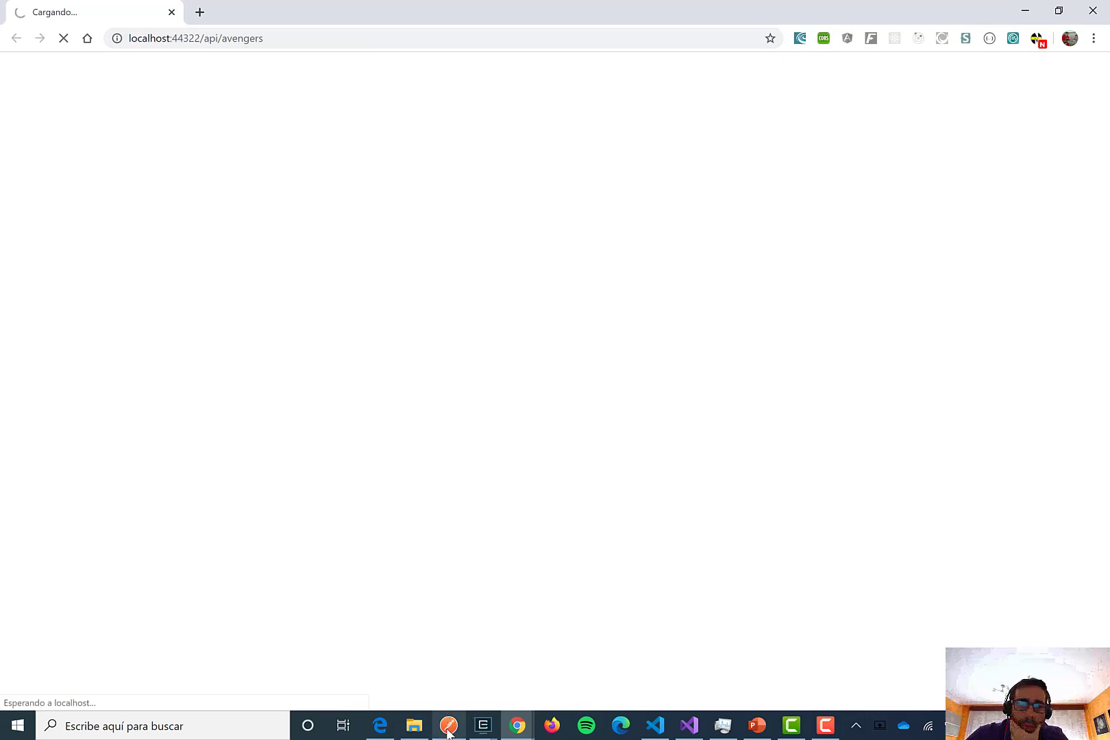
mouse_move(449, 725)
left_click(448, 667)
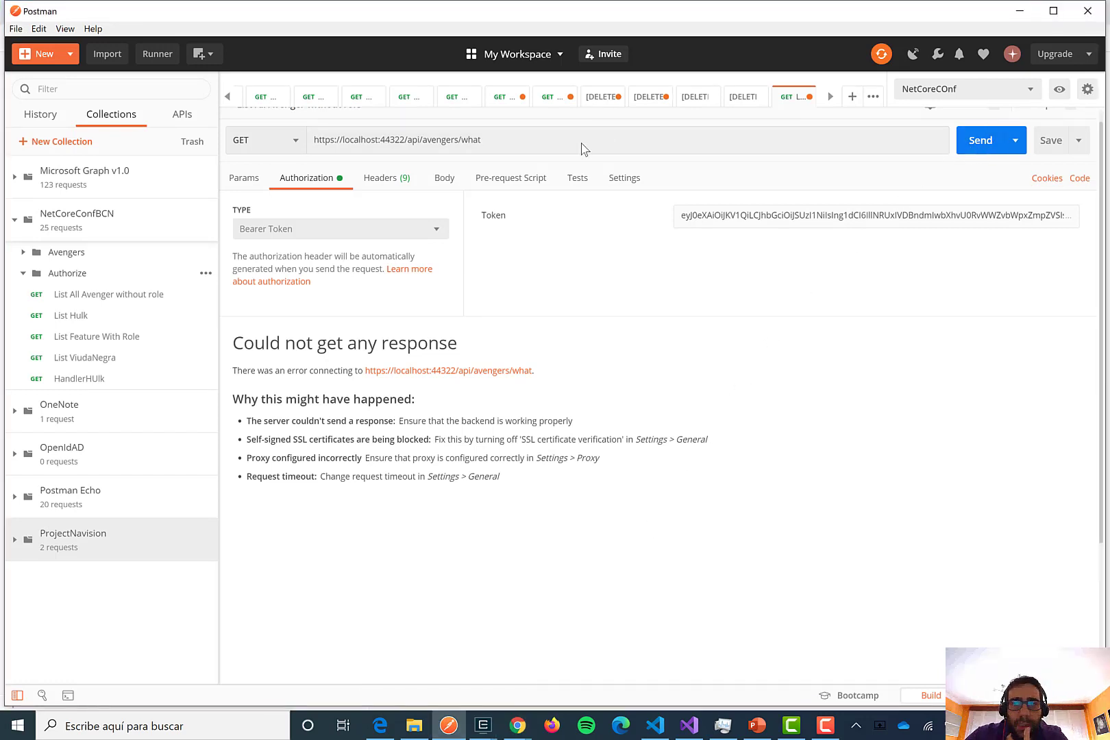
double_click(466, 136)
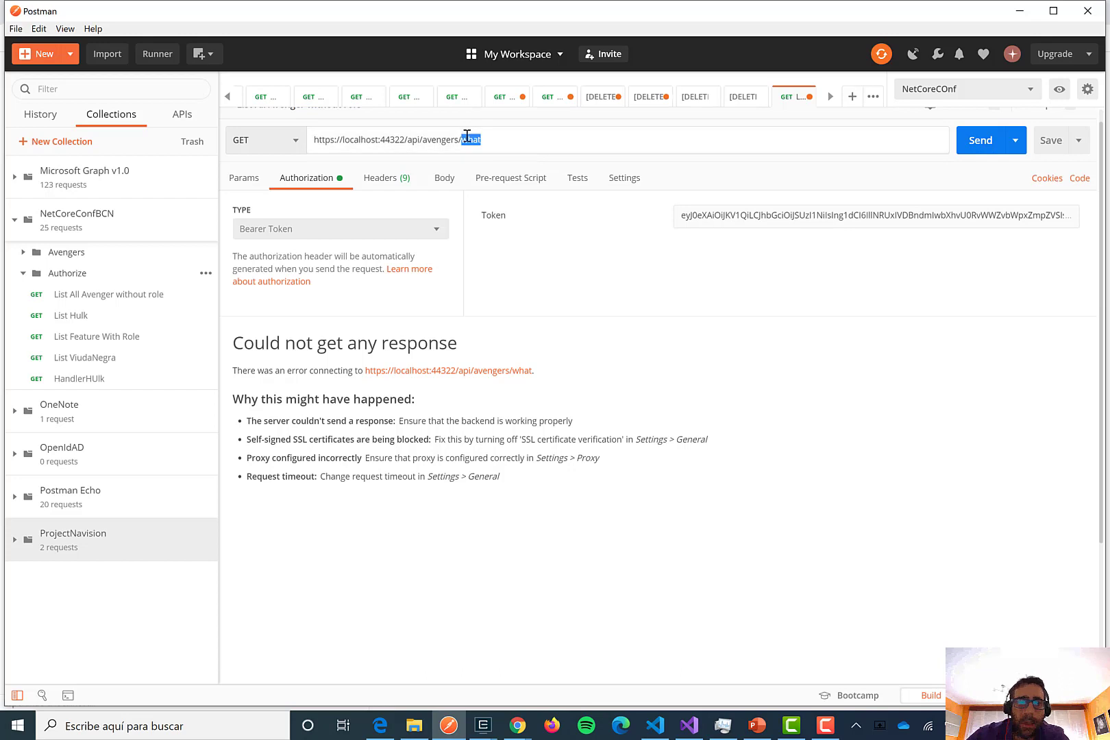
key("BackSpace")
key("BackSpace")
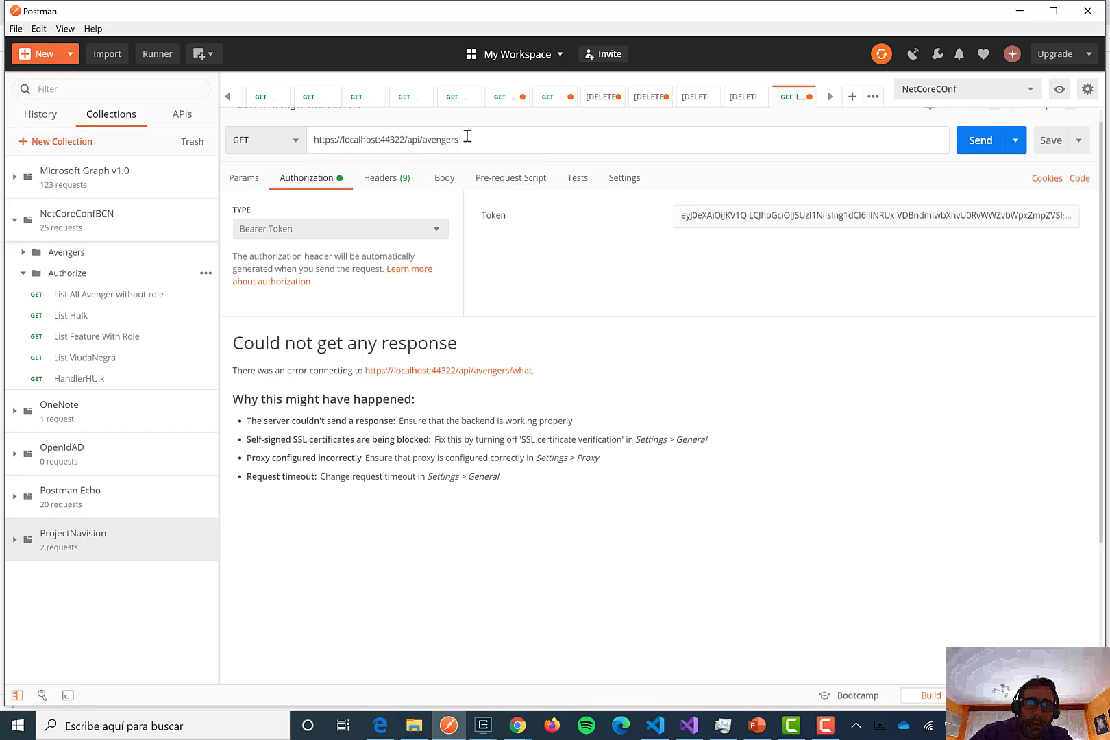
left_click(980, 144)
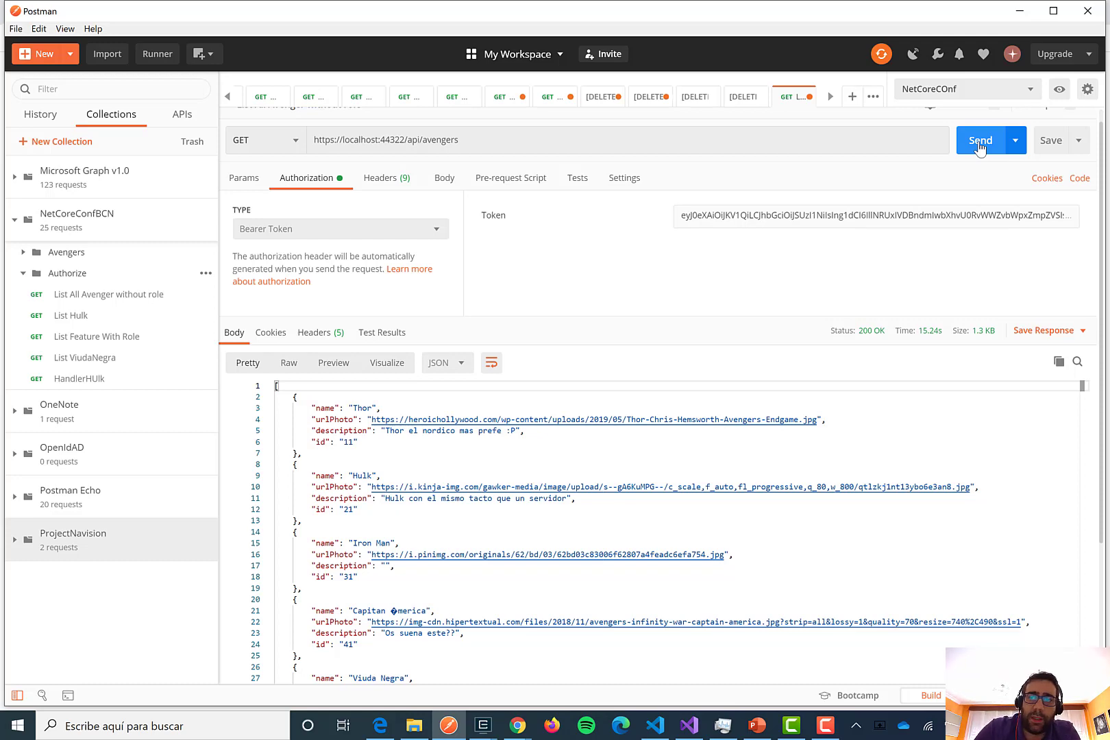
left_click(979, 140)
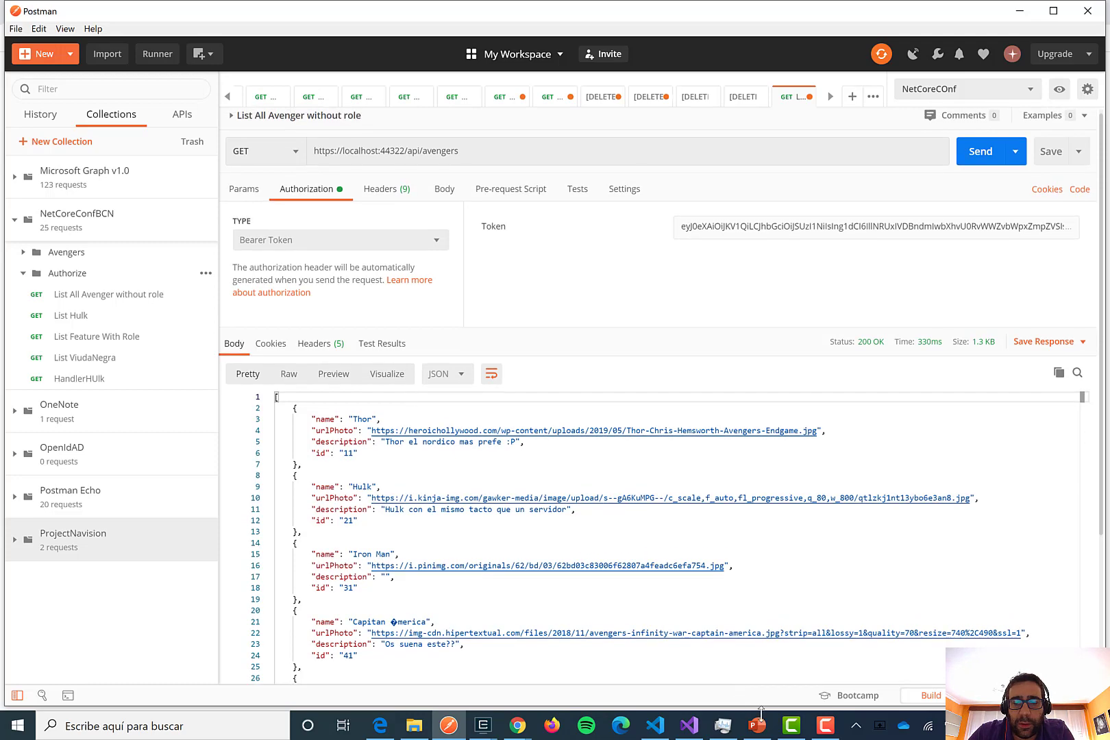
scroll(753, 555, "down", 3)
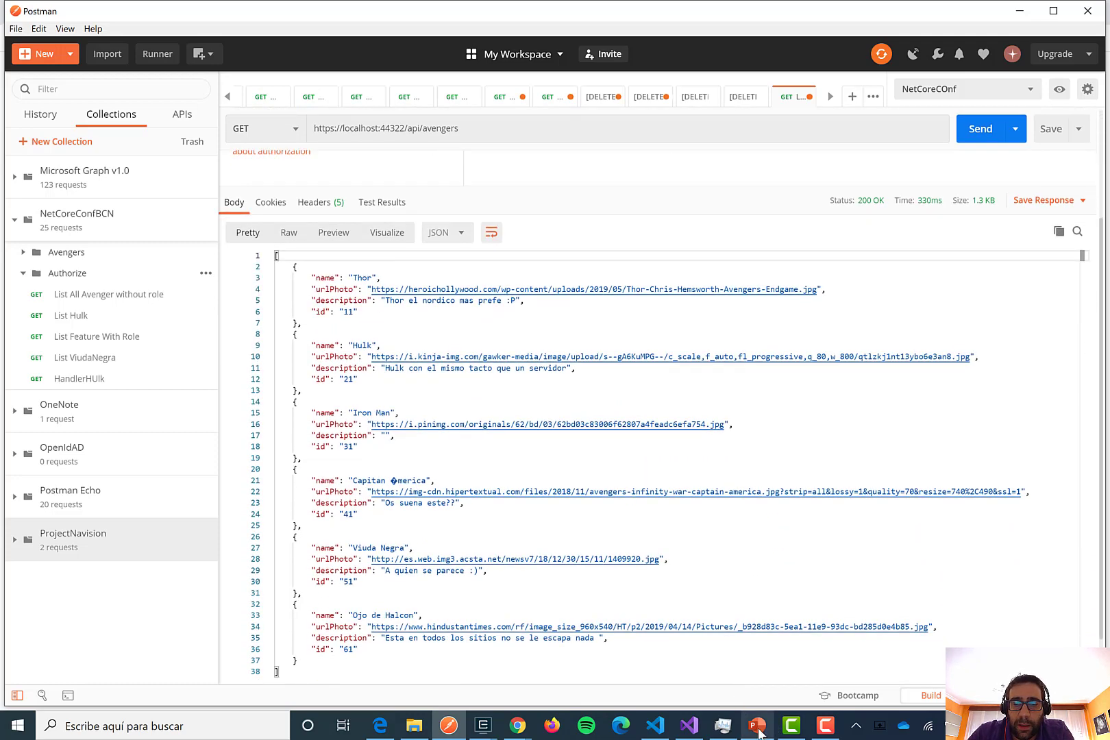
Switch to Visual Studio and open the definition of the AvengerRequirement class used by the HasPower policy
mouse_move(690, 723)
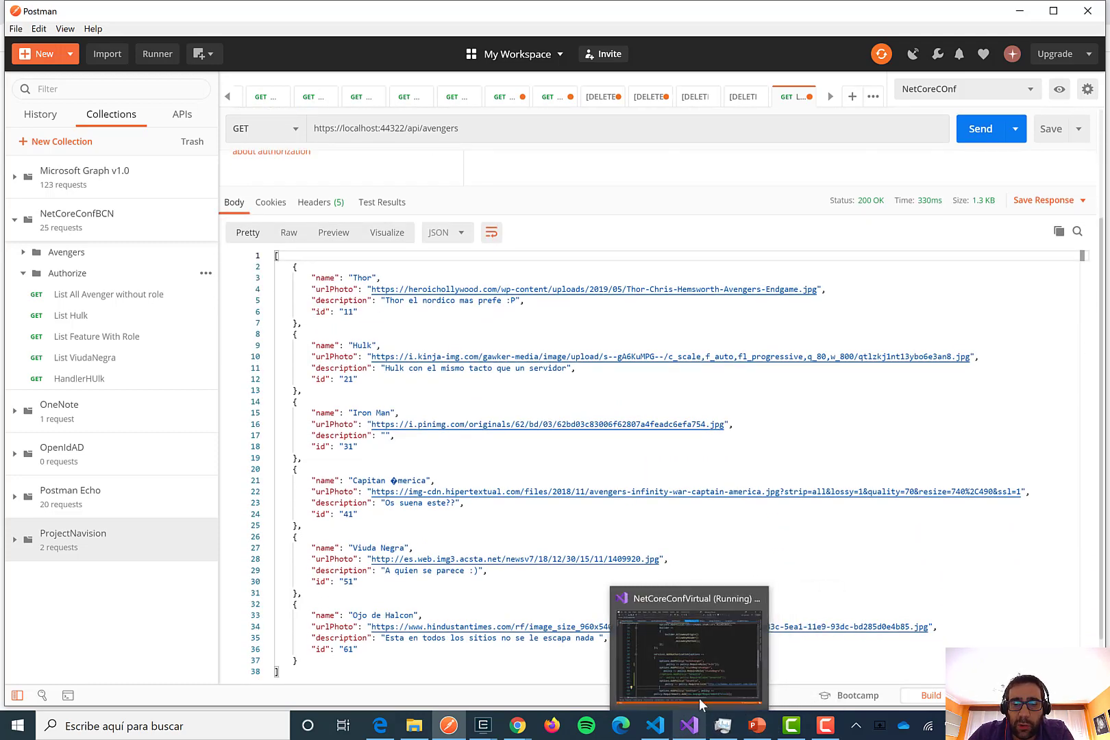
left_click(696, 656)
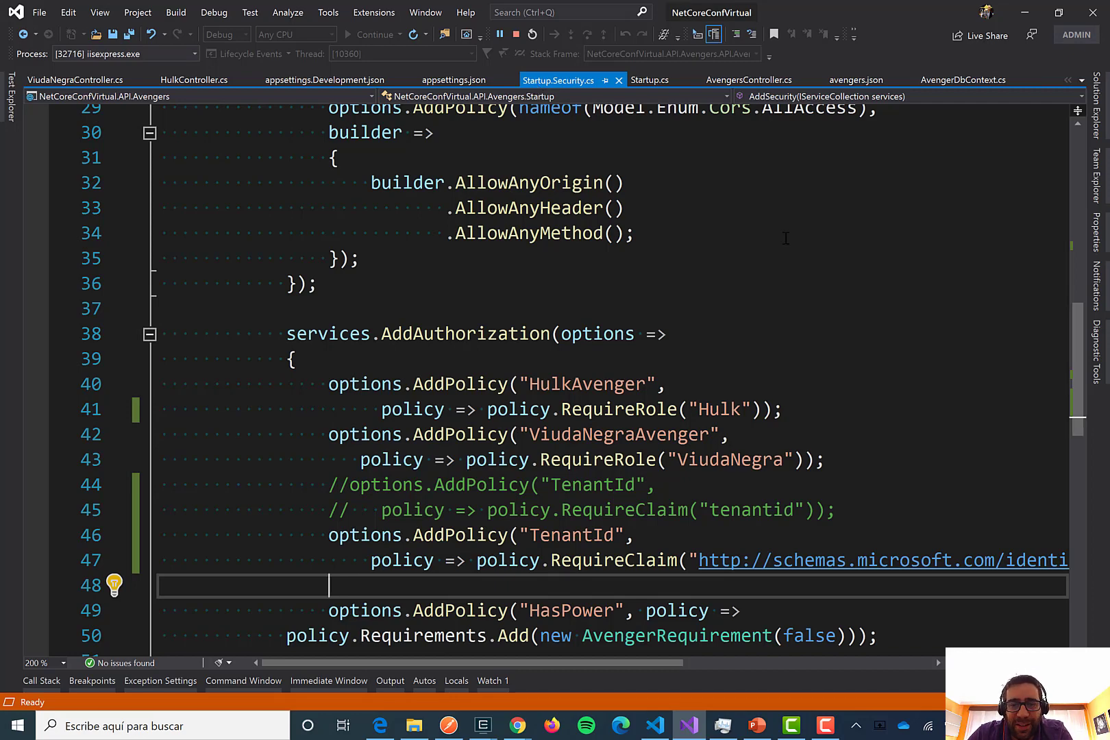
scroll(770, 370, "down", 1)
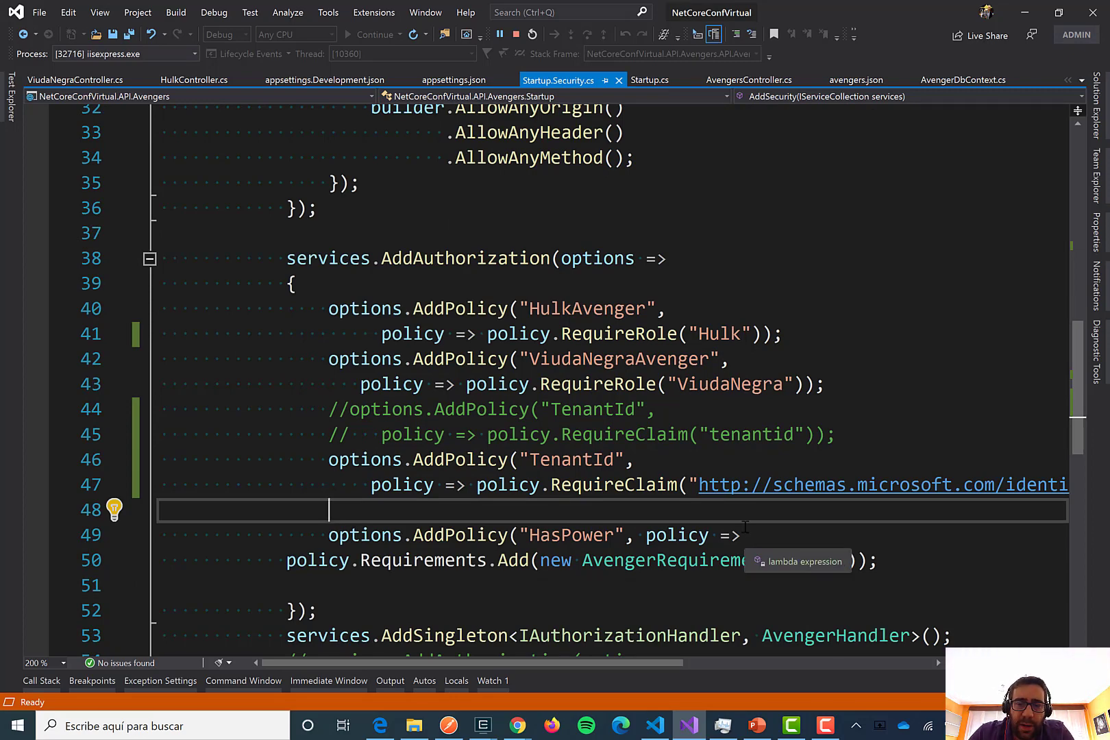
left_click(670, 560)
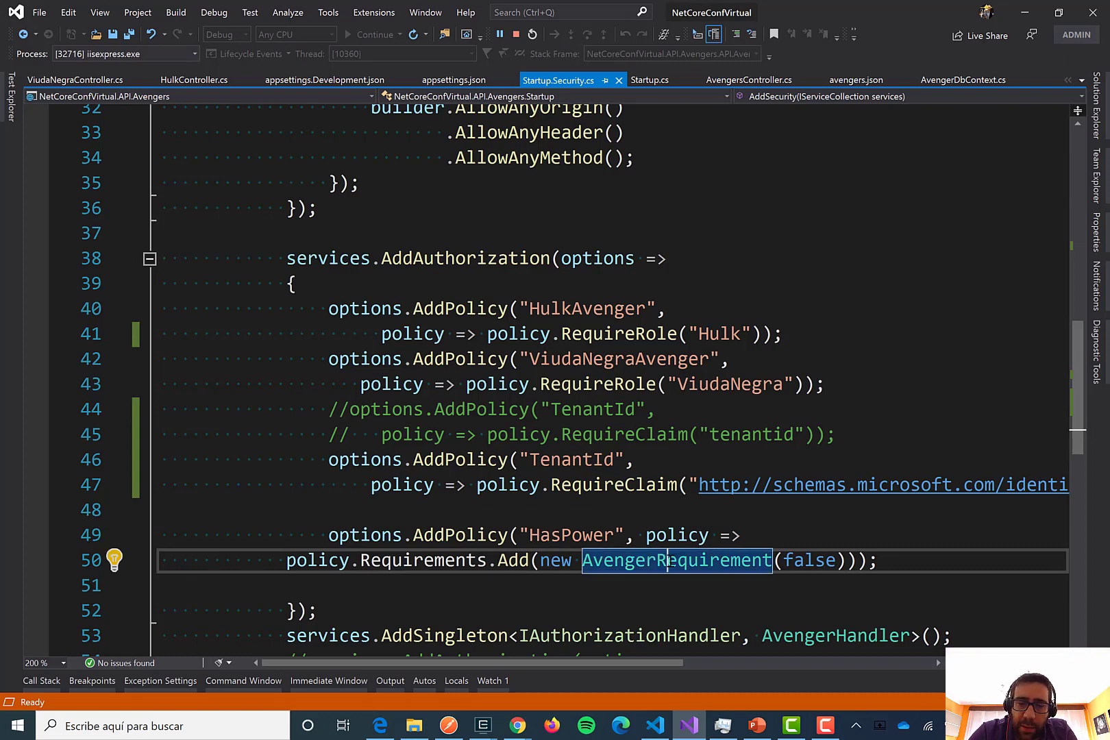
key("F12")
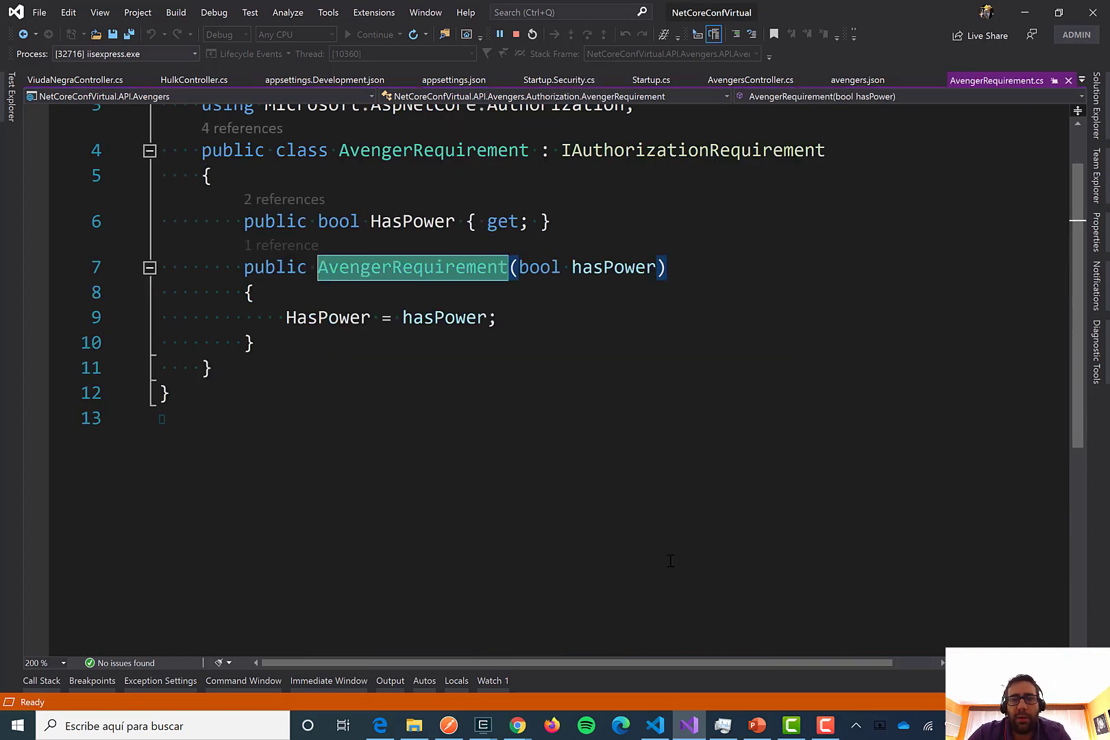